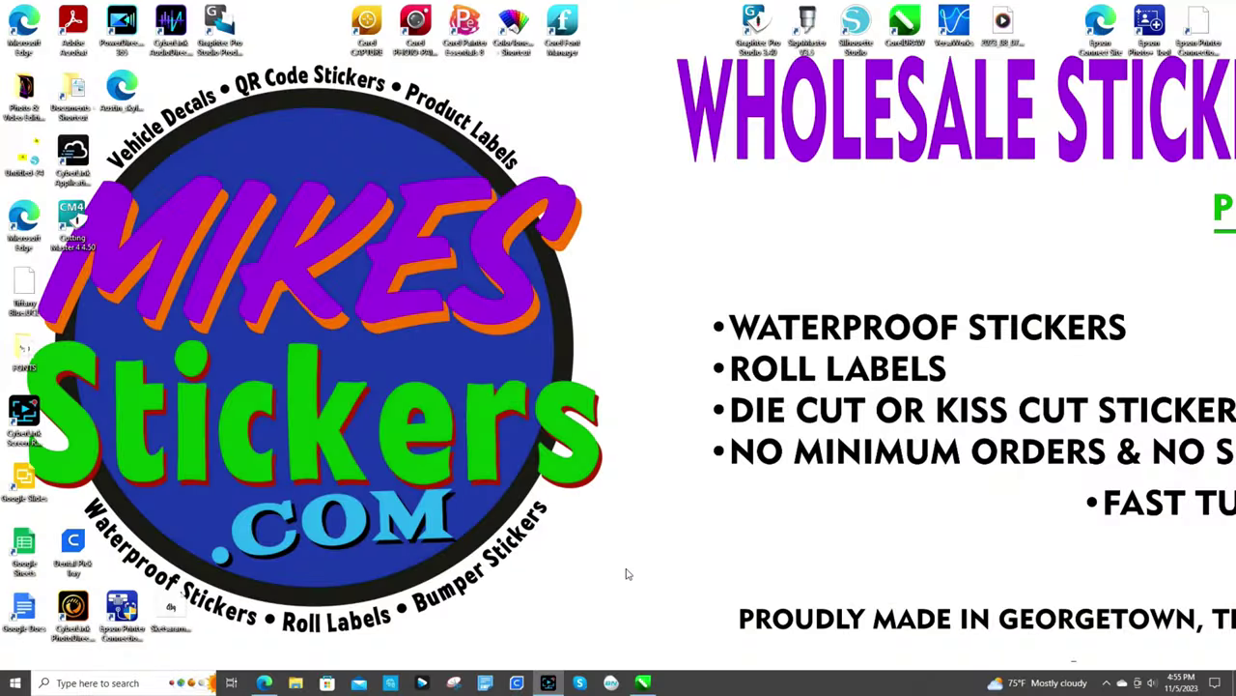
- Launch CorelDRAW from the taskbar to reach its Welcome Screen
left_click(643, 683)
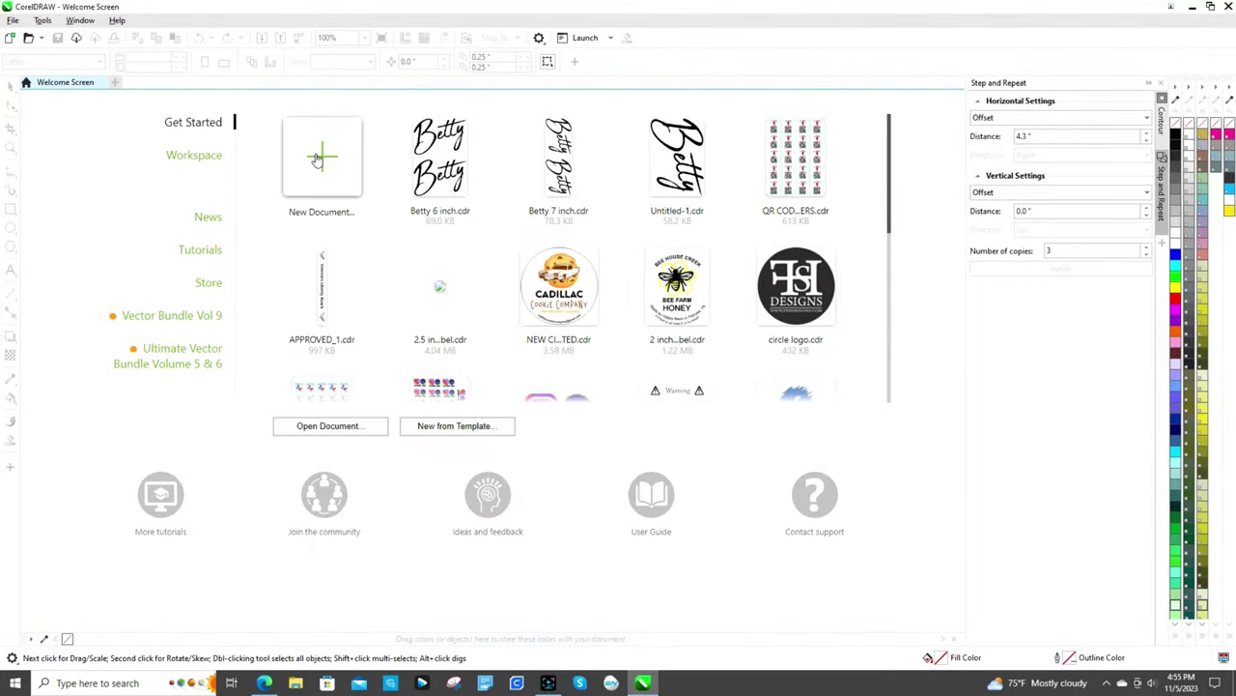
- Create a new 18 x 24 inch document and import IMG_1832.JPG from the customer's folder in CUSTOMER FILES
left_click(318, 156)
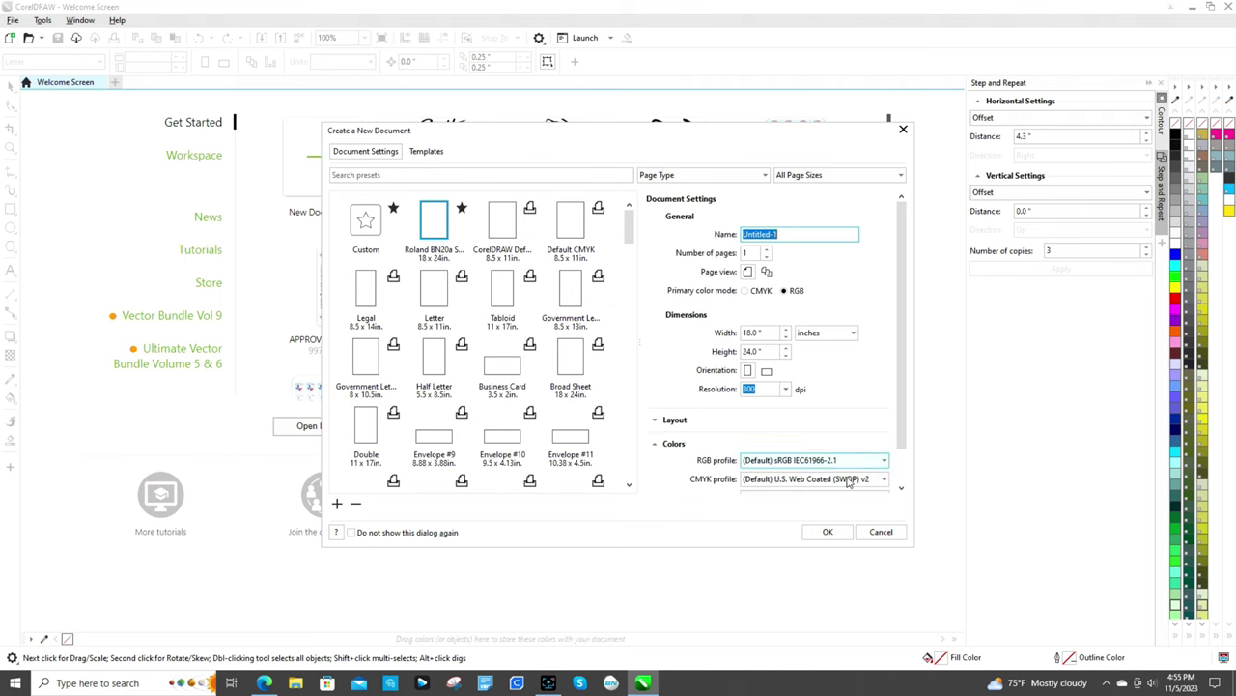
left_click(828, 532)
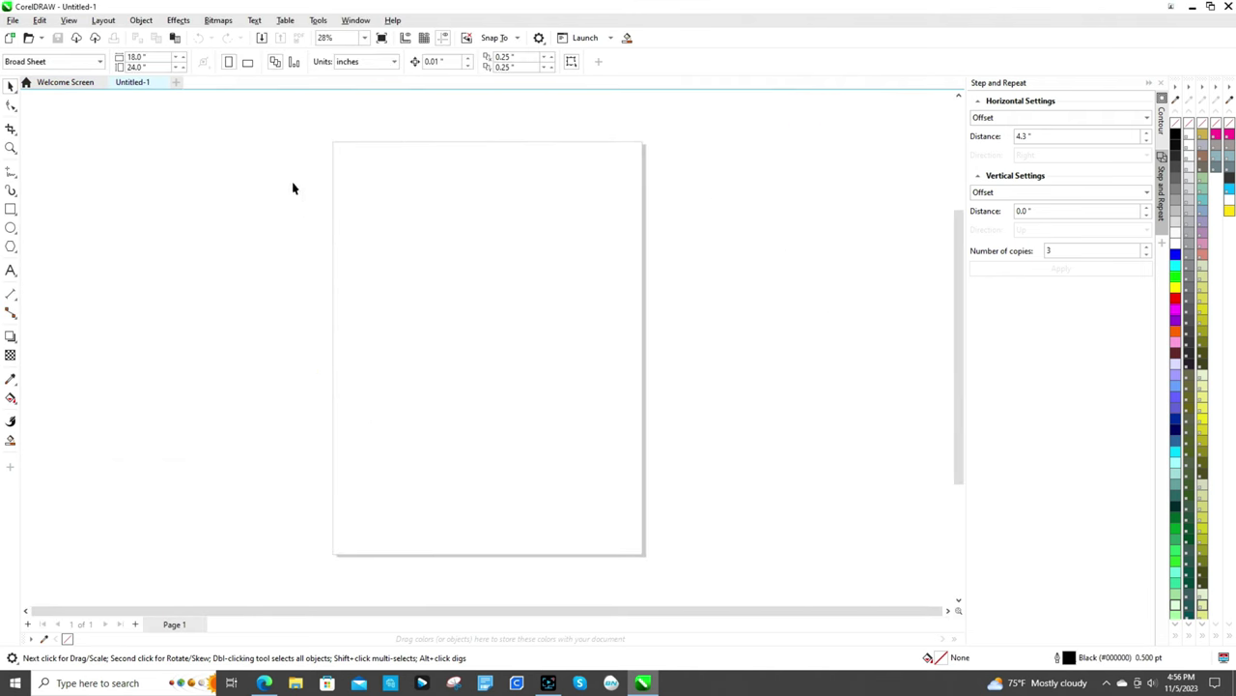
left_click(262, 39)
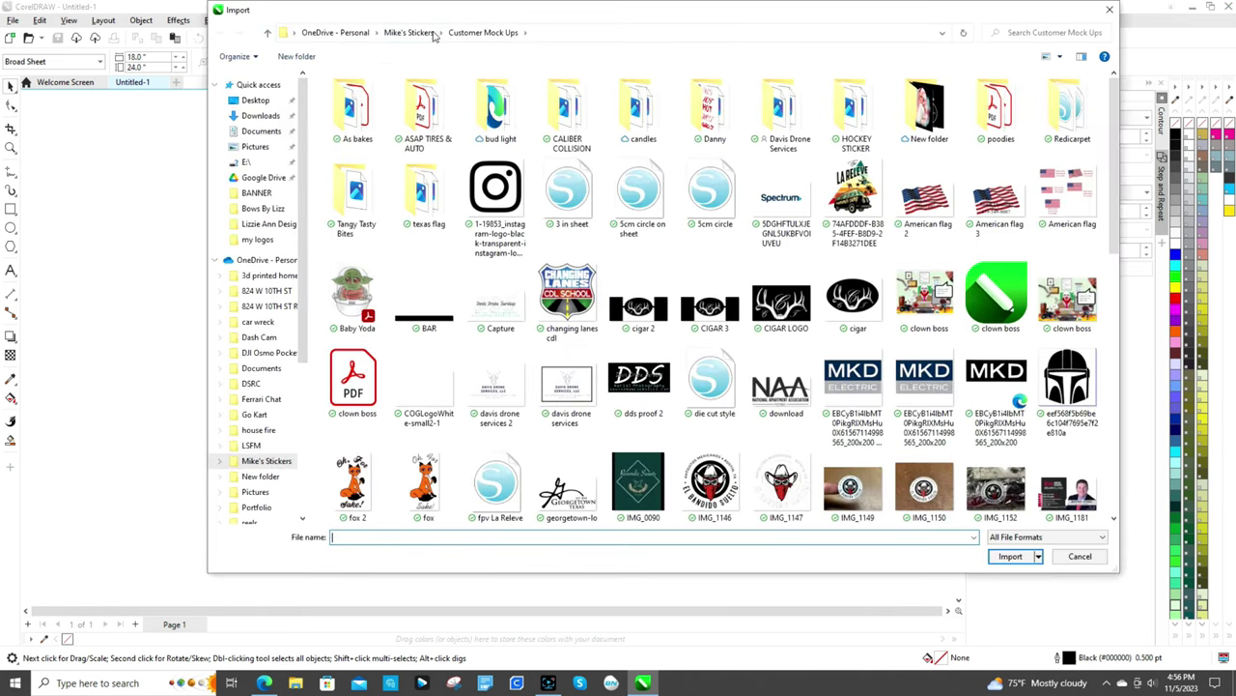
left_click(415, 37)
double_click(365, 97)
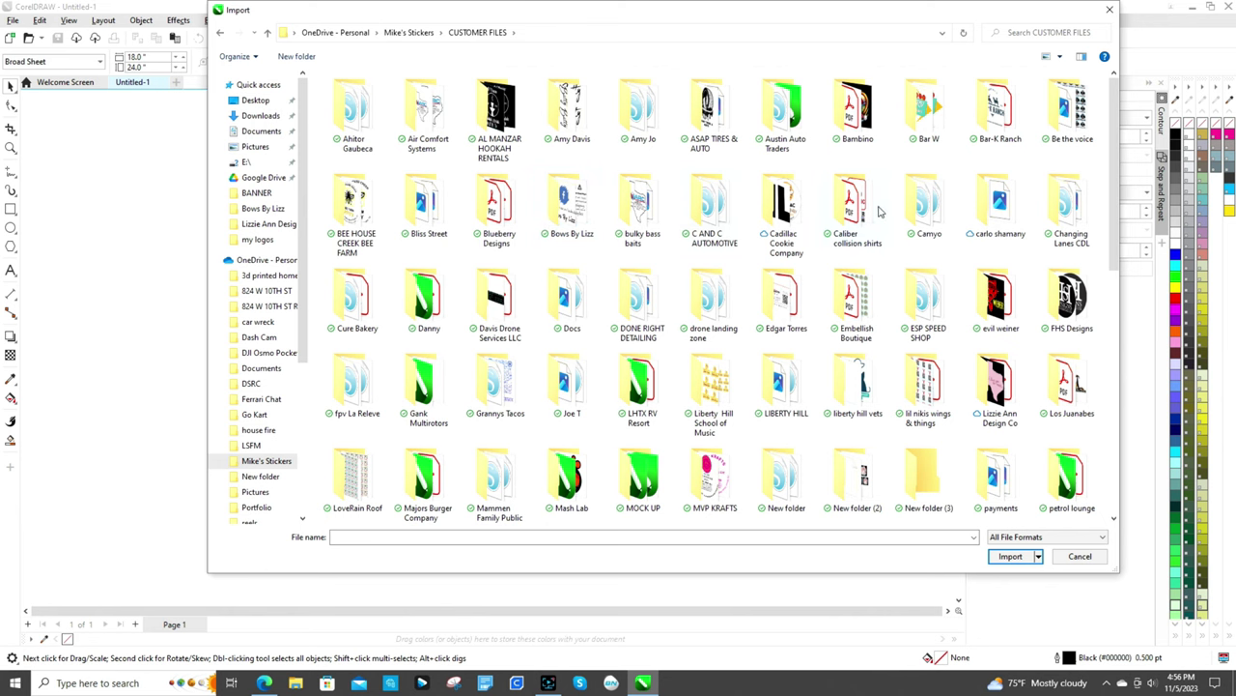
double_click(972, 205)
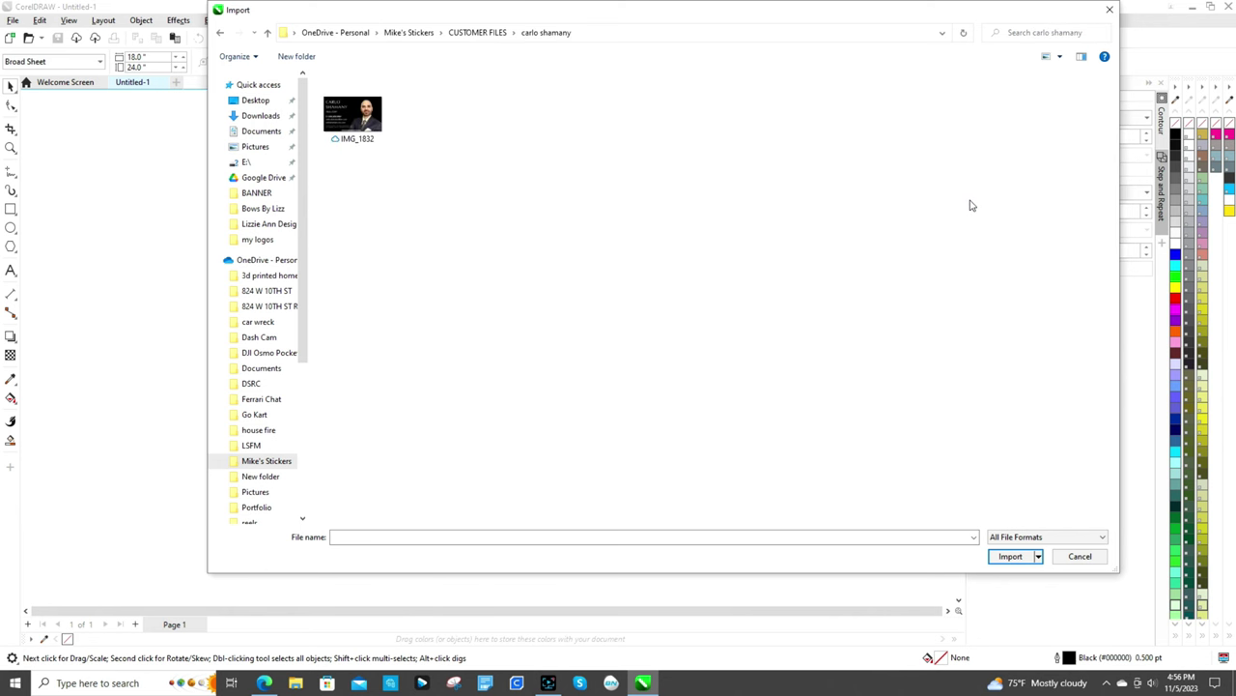
left_click(369, 118)
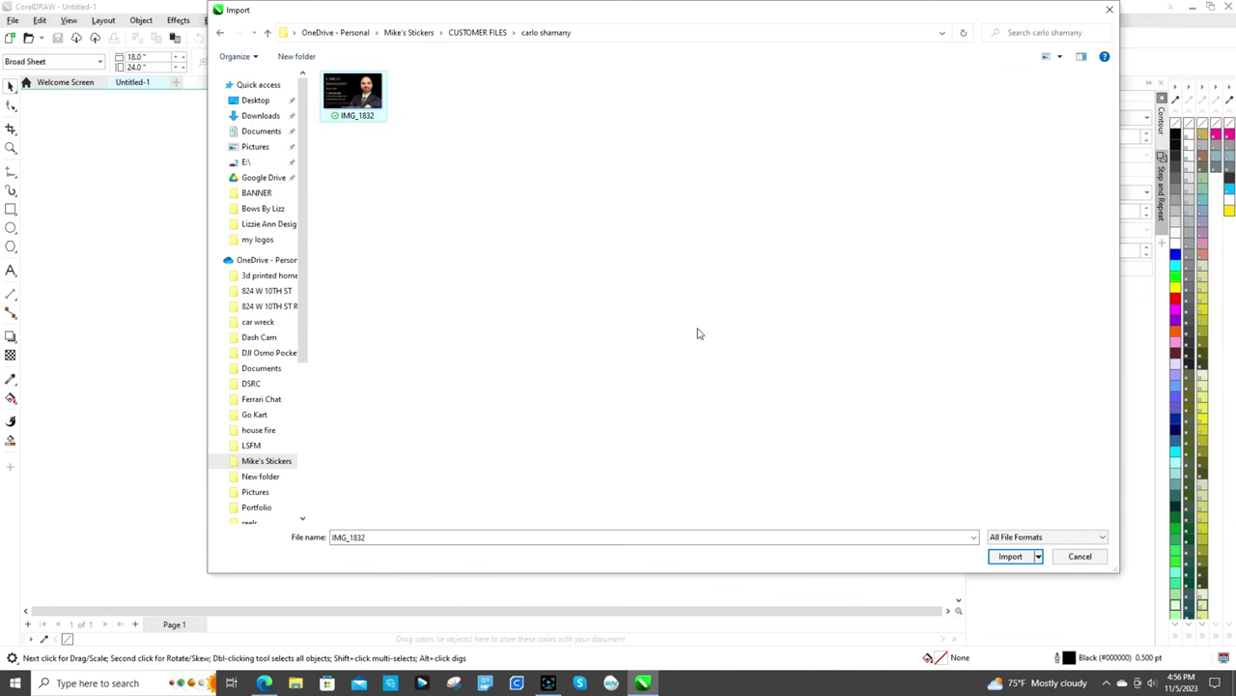
left_click(1005, 557)
key("Return")
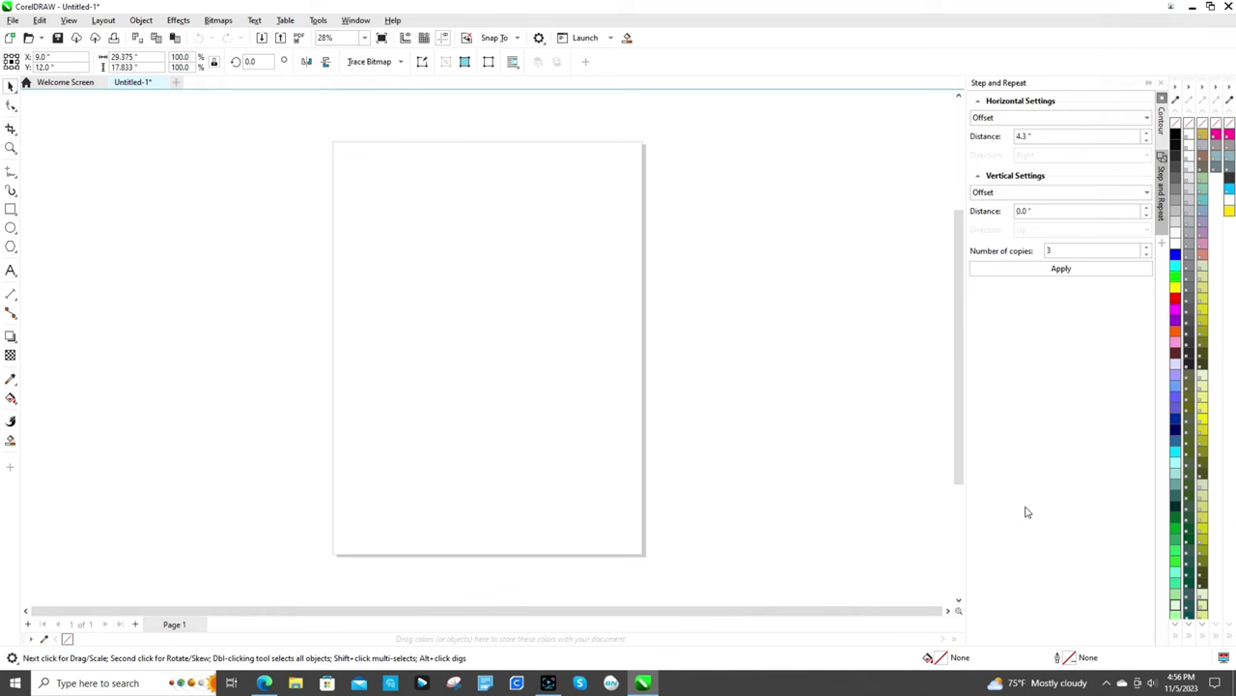
- Place IMG_1832 on the page and resize it to 3.5 inches wide (3.5 x 2.125), zoomed in
left_click(378, 200)
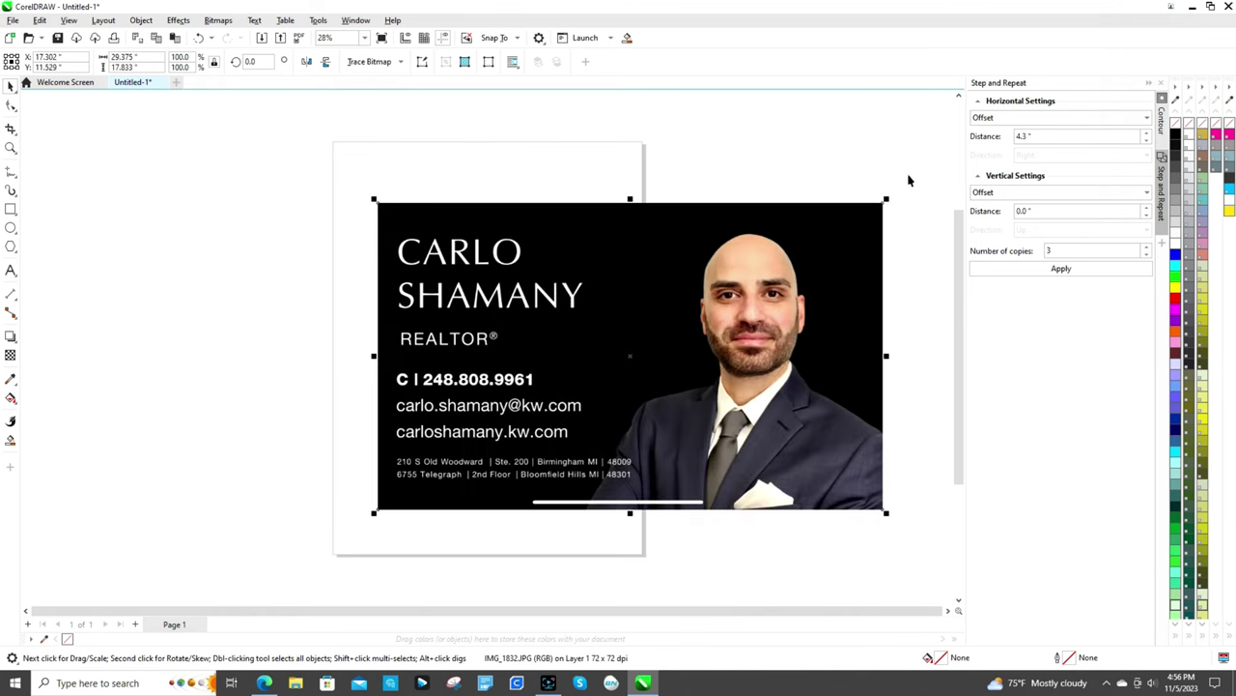
left_click_drag(886, 199, 583, 329)
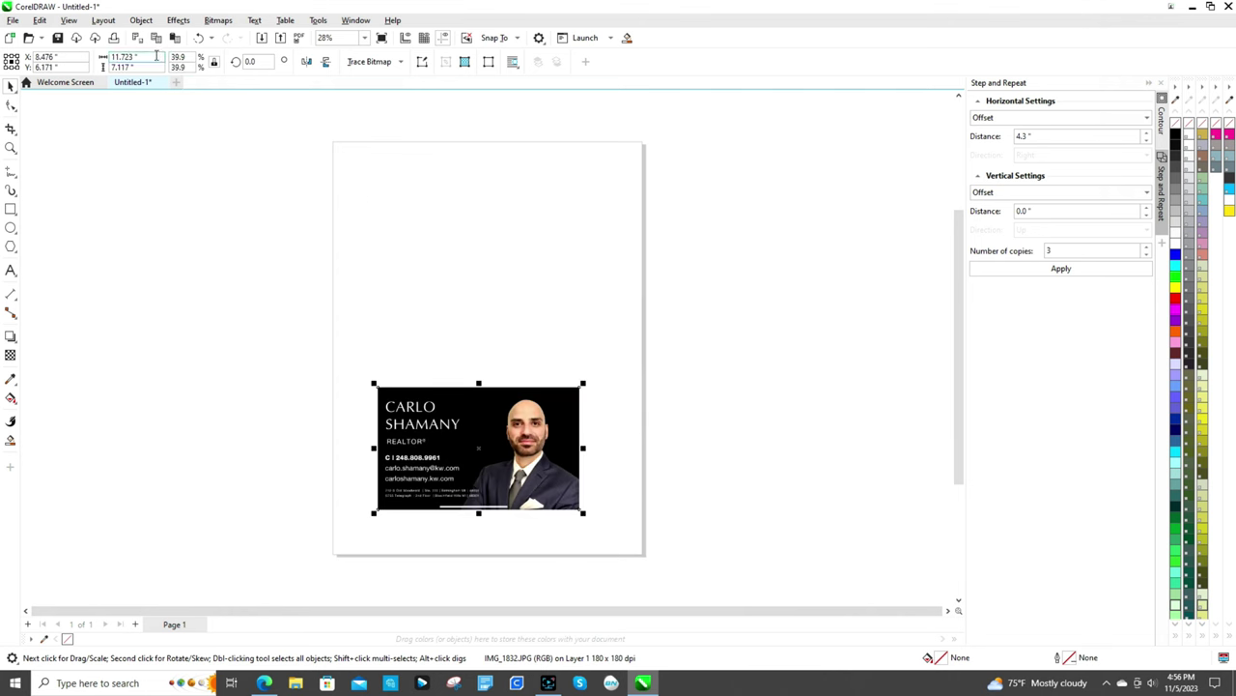
left_click(123, 56)
type("3.5")
key("Return")
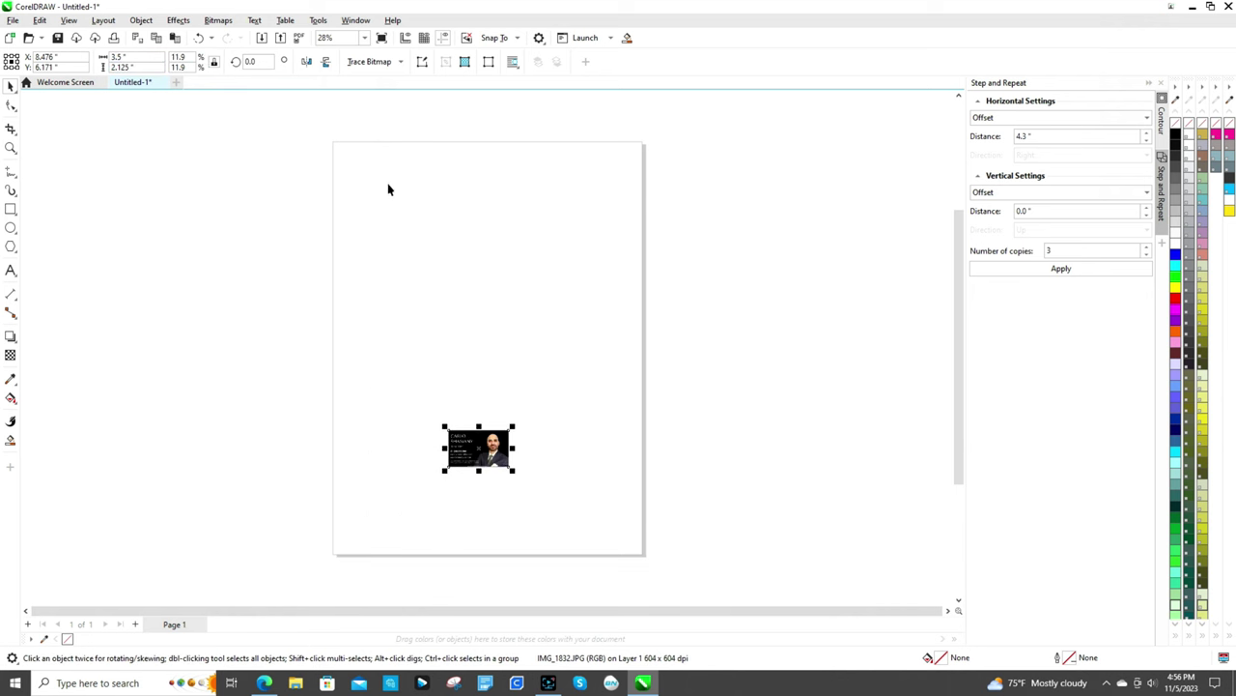
scroll(488, 494, "up", 1)
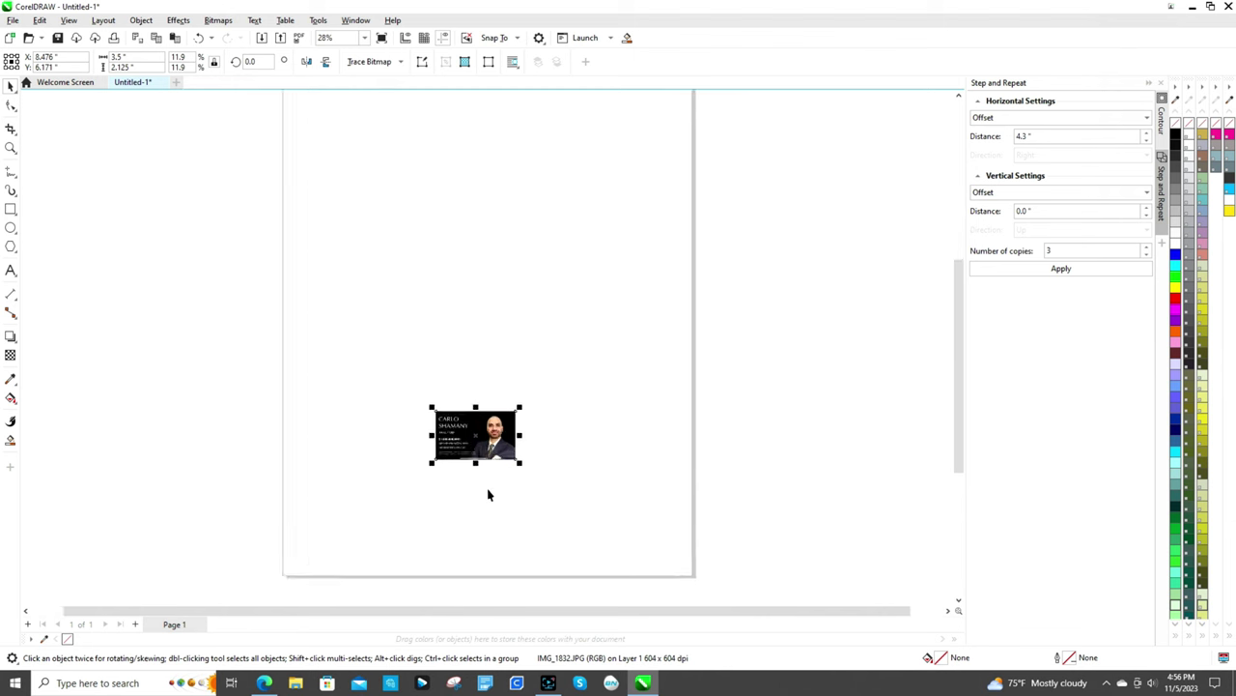
scroll(488, 495, "up", 1)
scroll(484, 375, "up", 2)
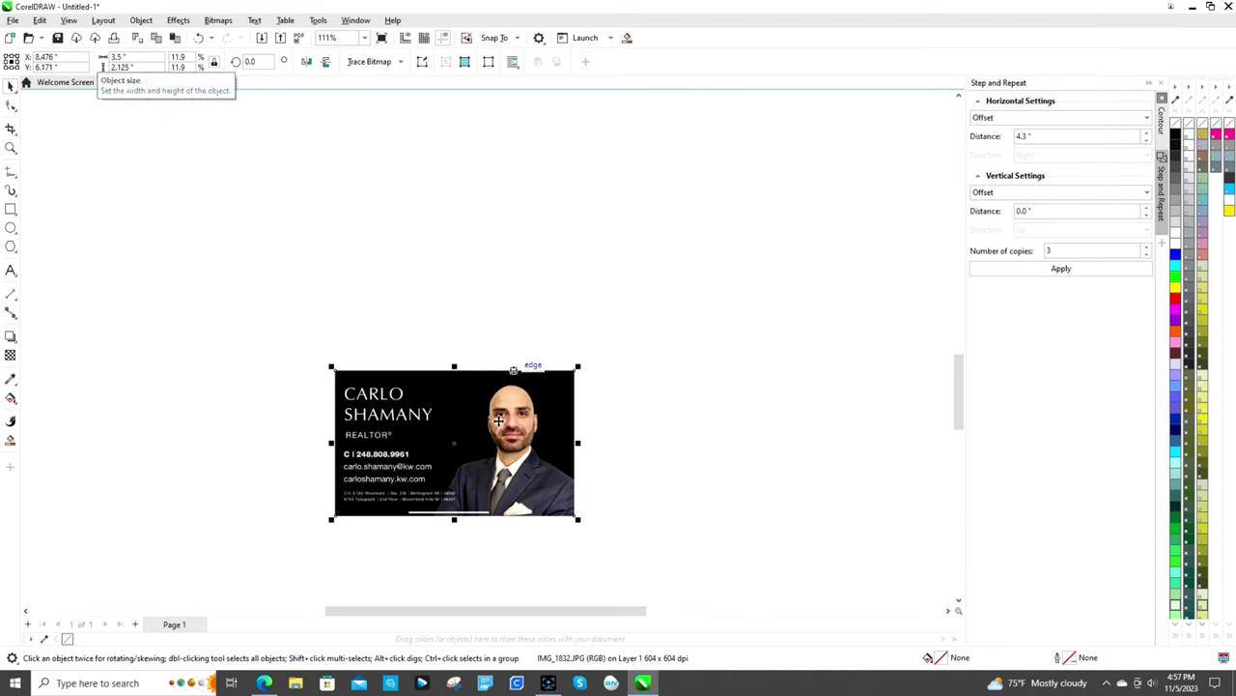
scroll(479, 463, "up", 1)
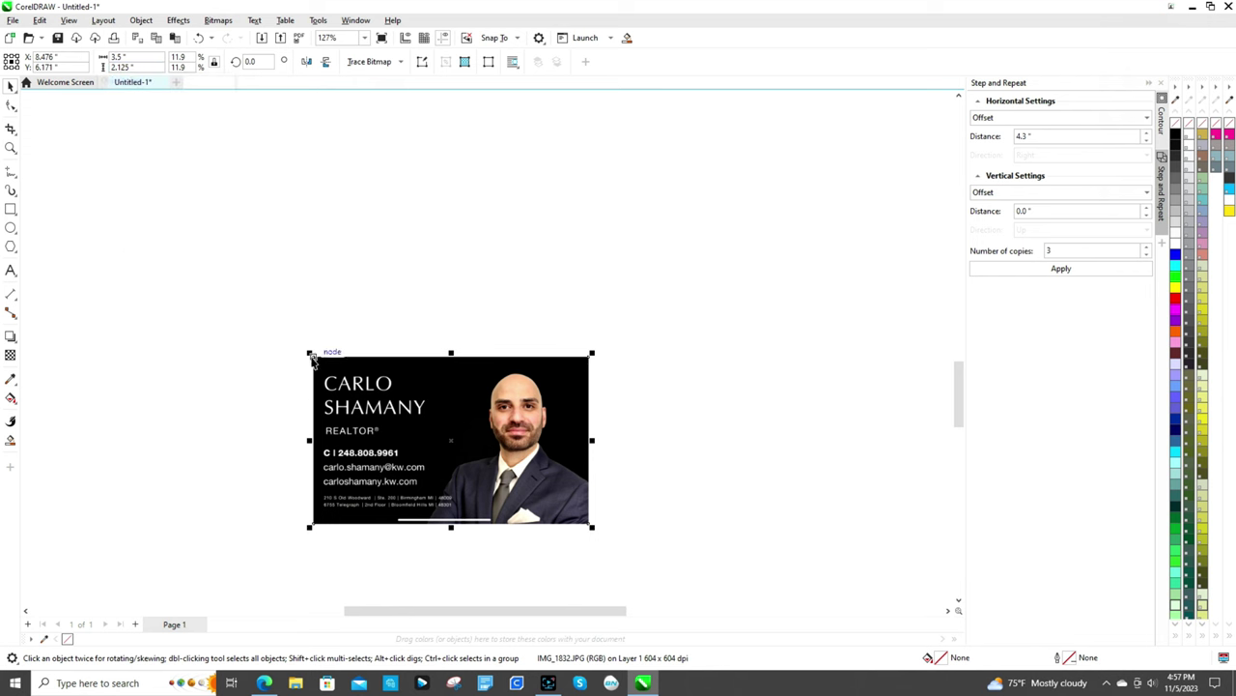
left_click(10, 210)
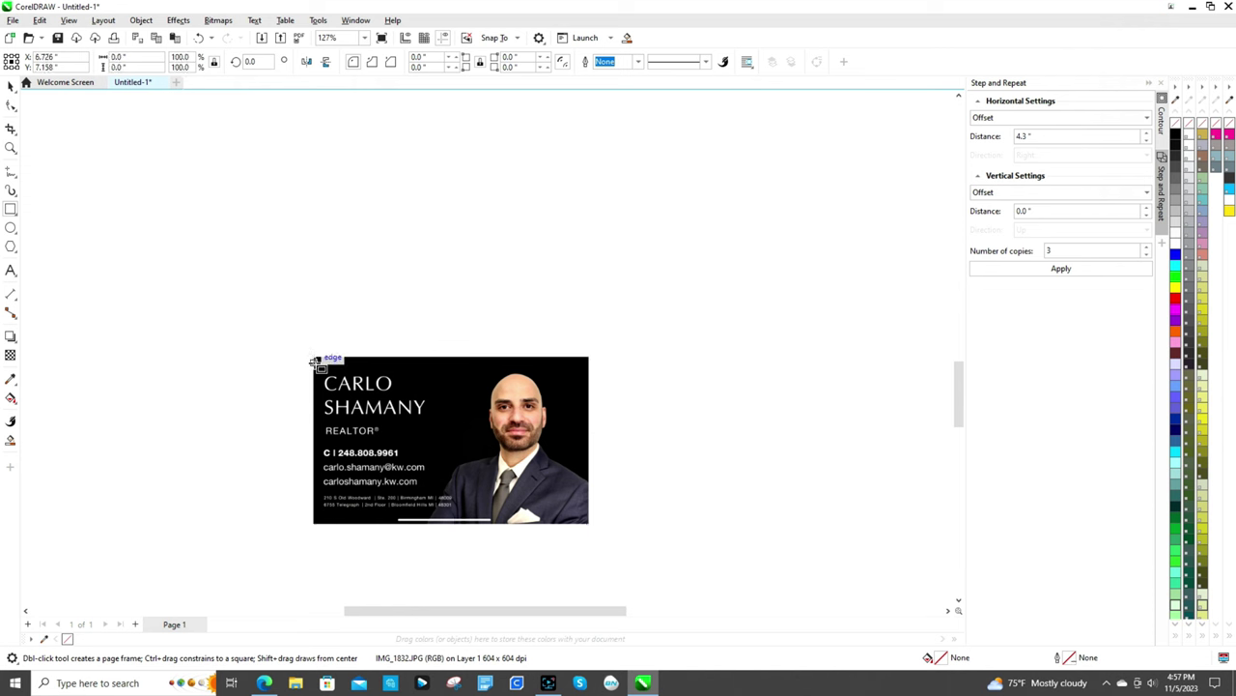
- Draw a rectangle over the business card and set its height to 2 inches
left_click_drag(314, 361, 592, 526)
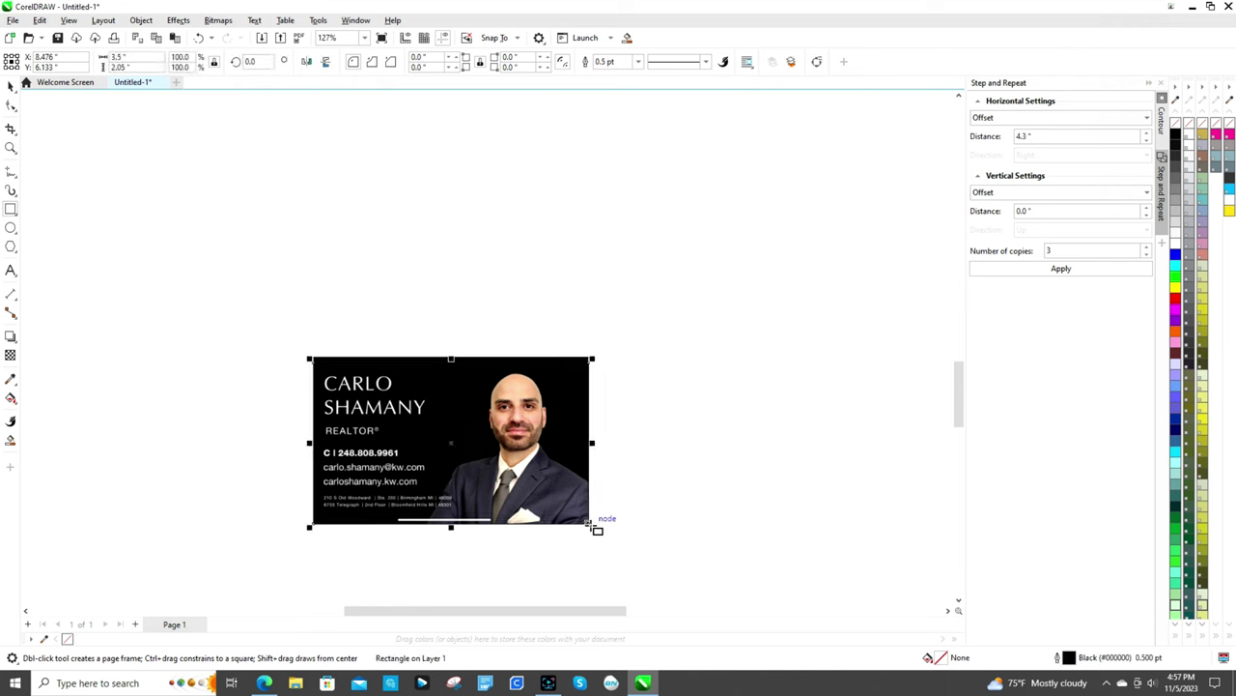
left_click(163, 68)
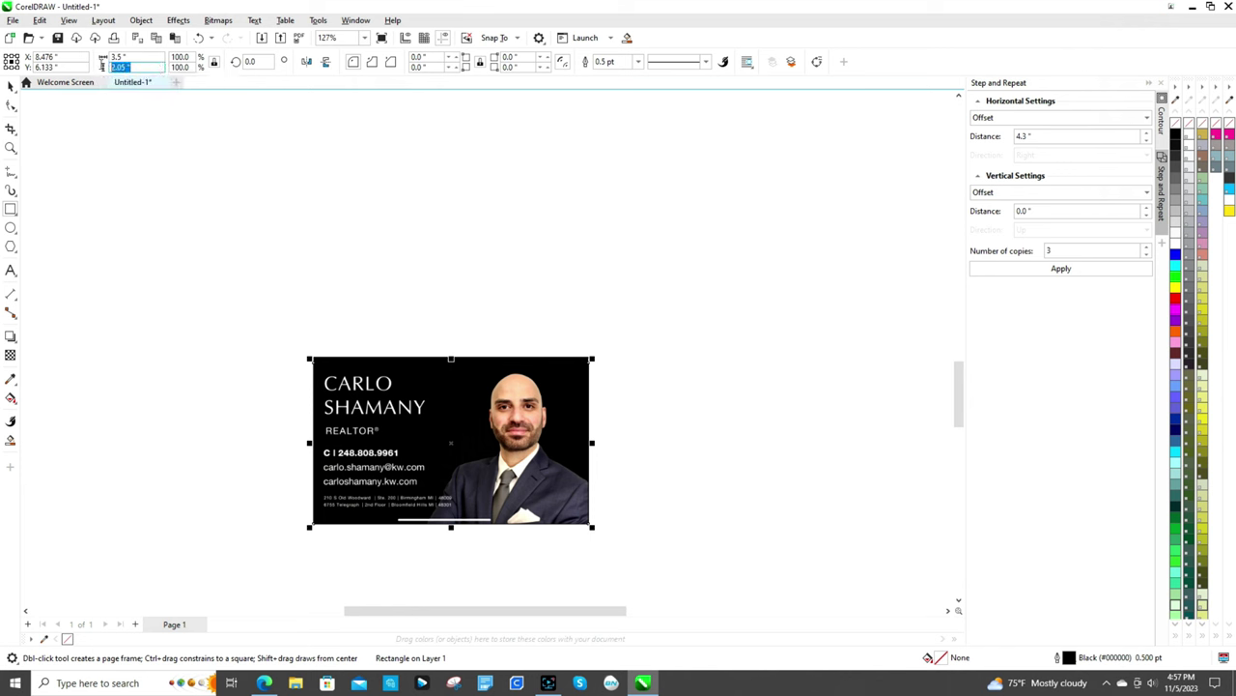
type("2")
key("Return")
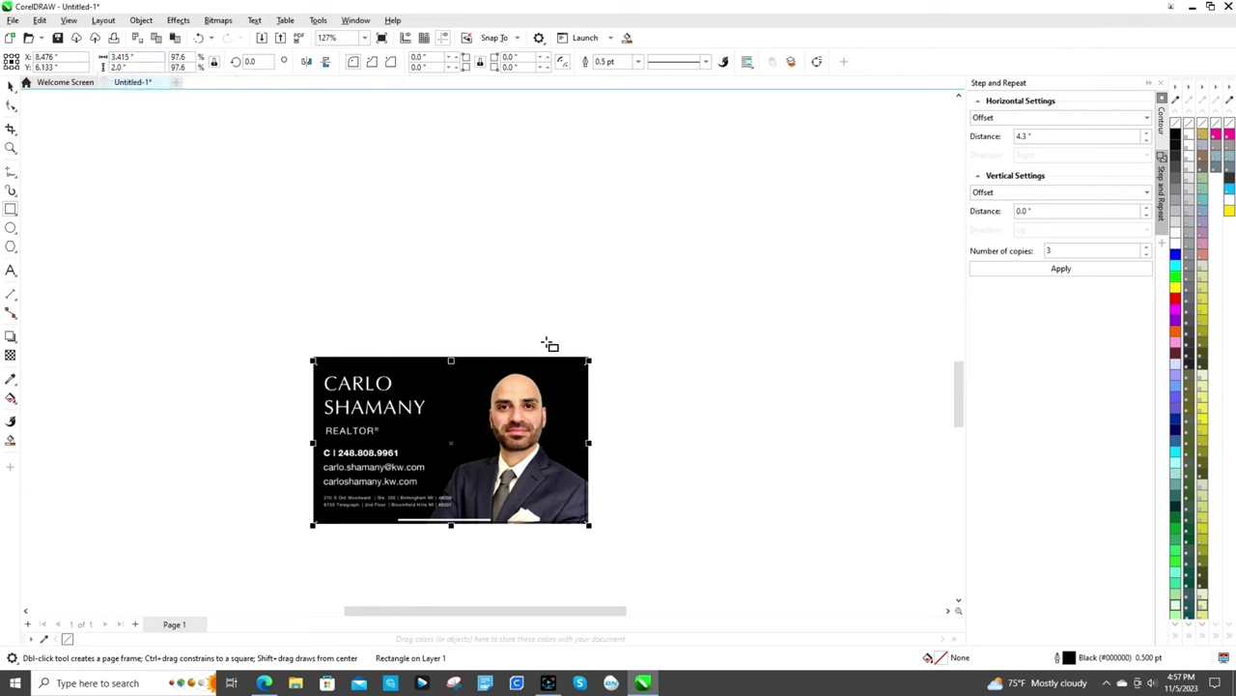
- Intersect the rectangle with the card, separate the pieces, and delete the original untrimmed card
key("ctrl+a")
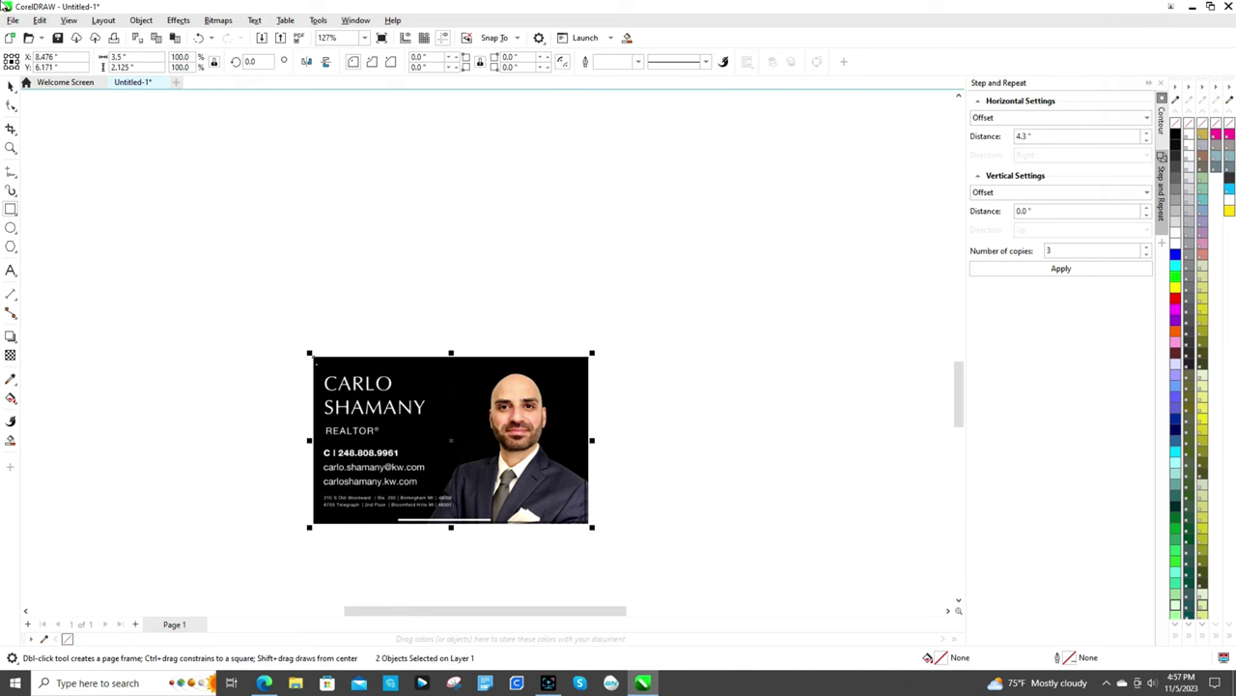
left_click(11, 86)
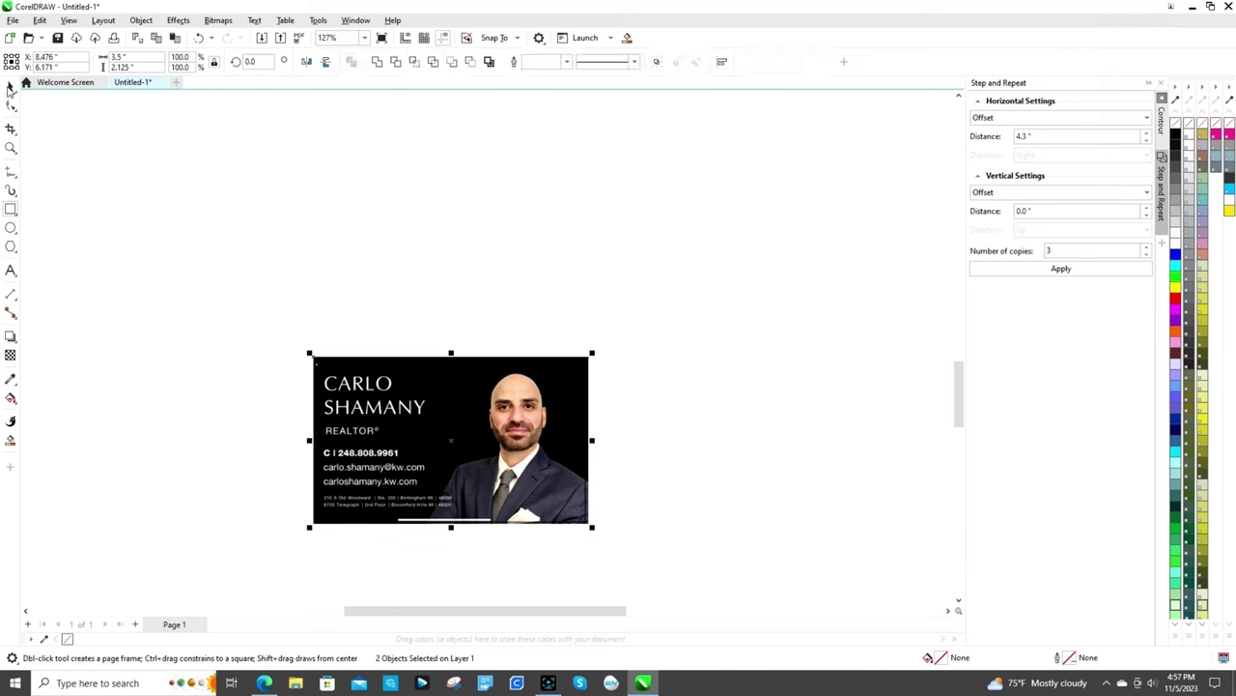
left_click(416, 62)
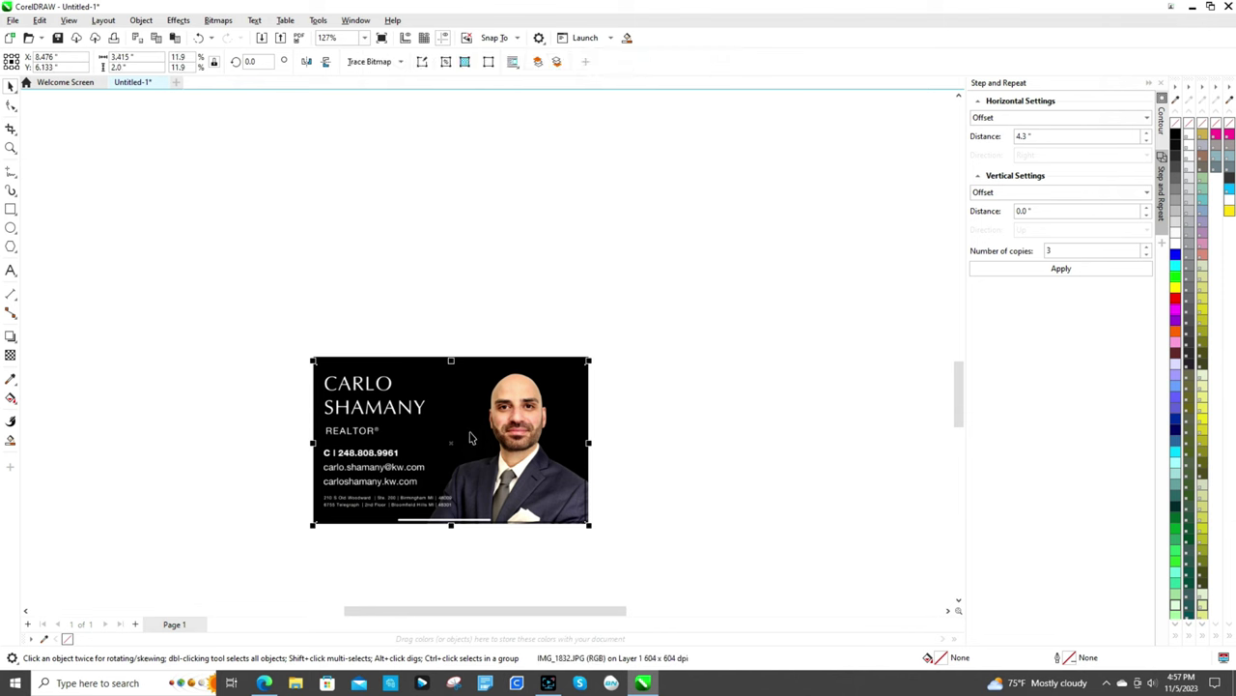
left_click_drag(462, 436, 638, 276)
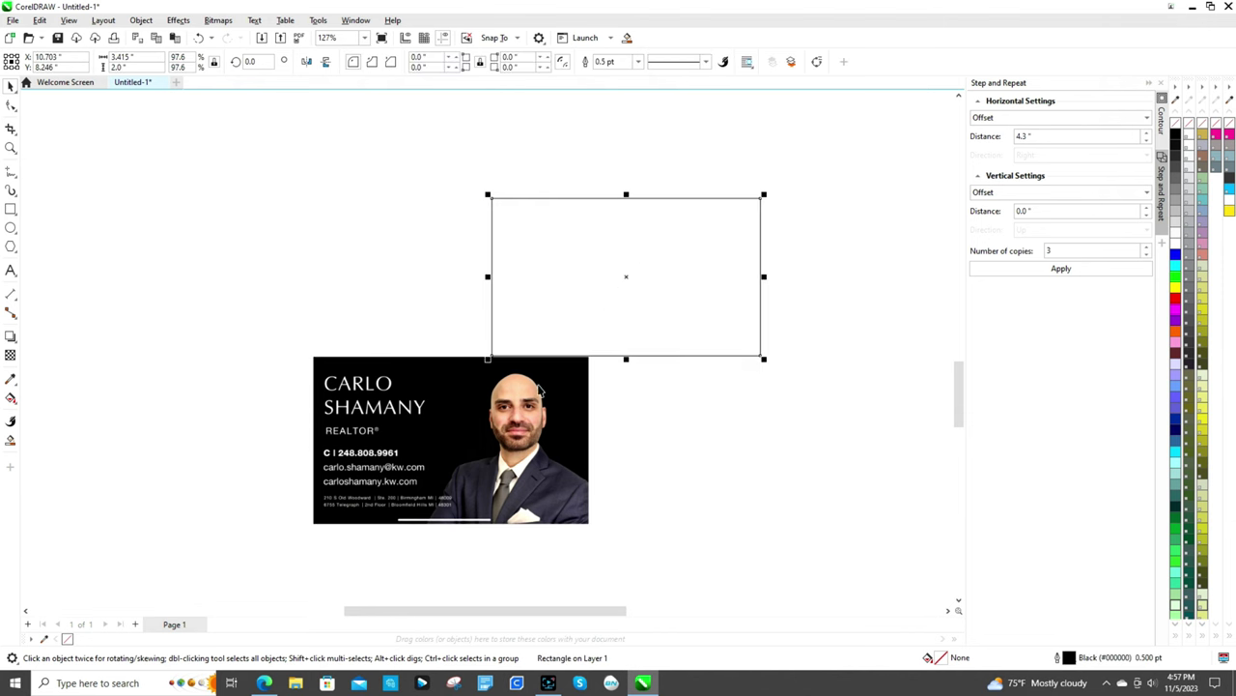
left_click_drag(463, 422, 759, 439)
left_click(479, 427)
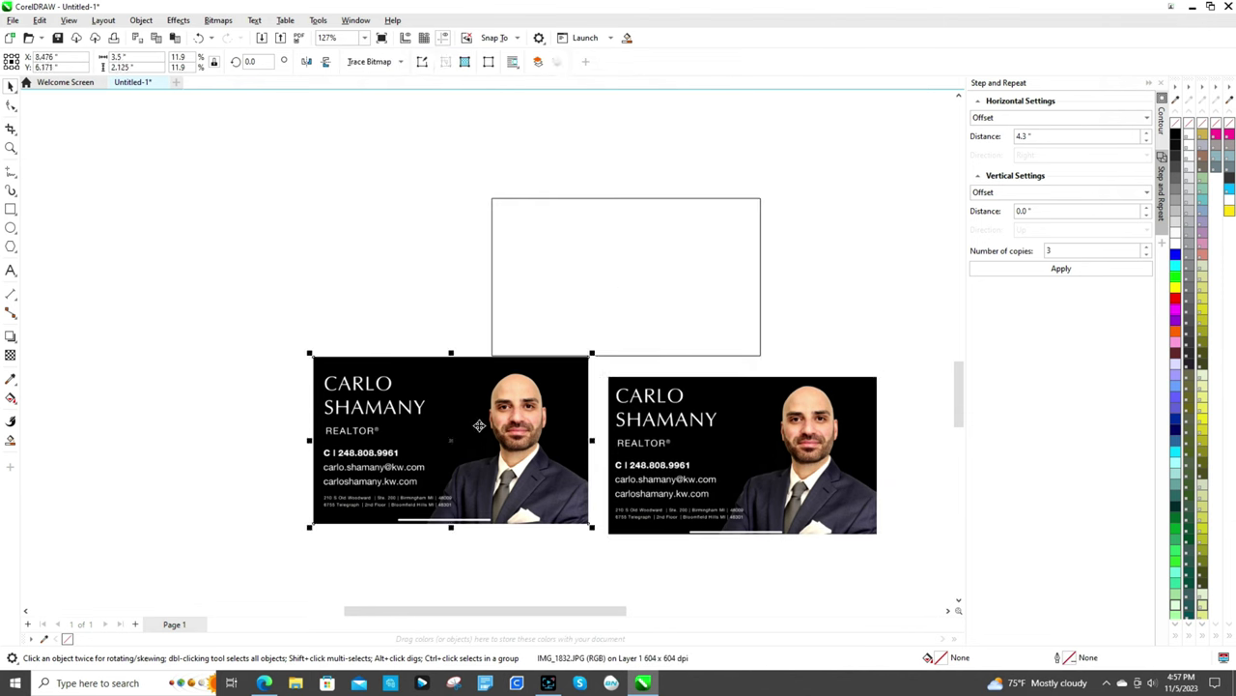
key("Delete")
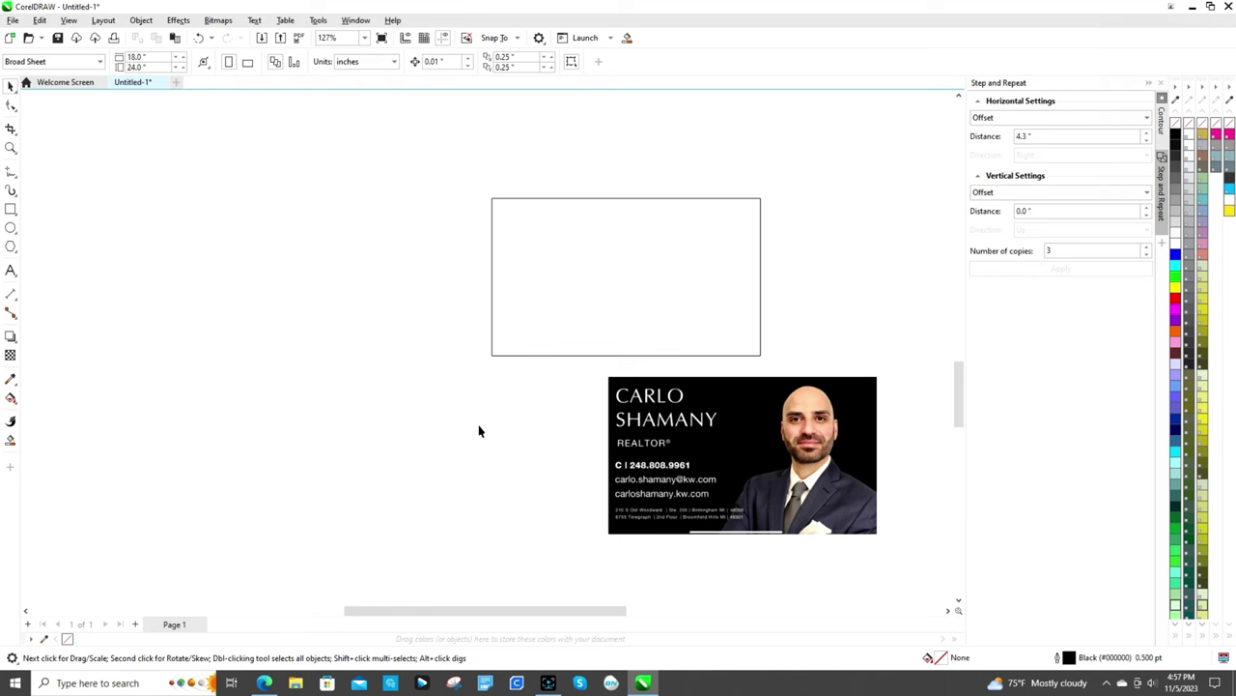
left_click(684, 199)
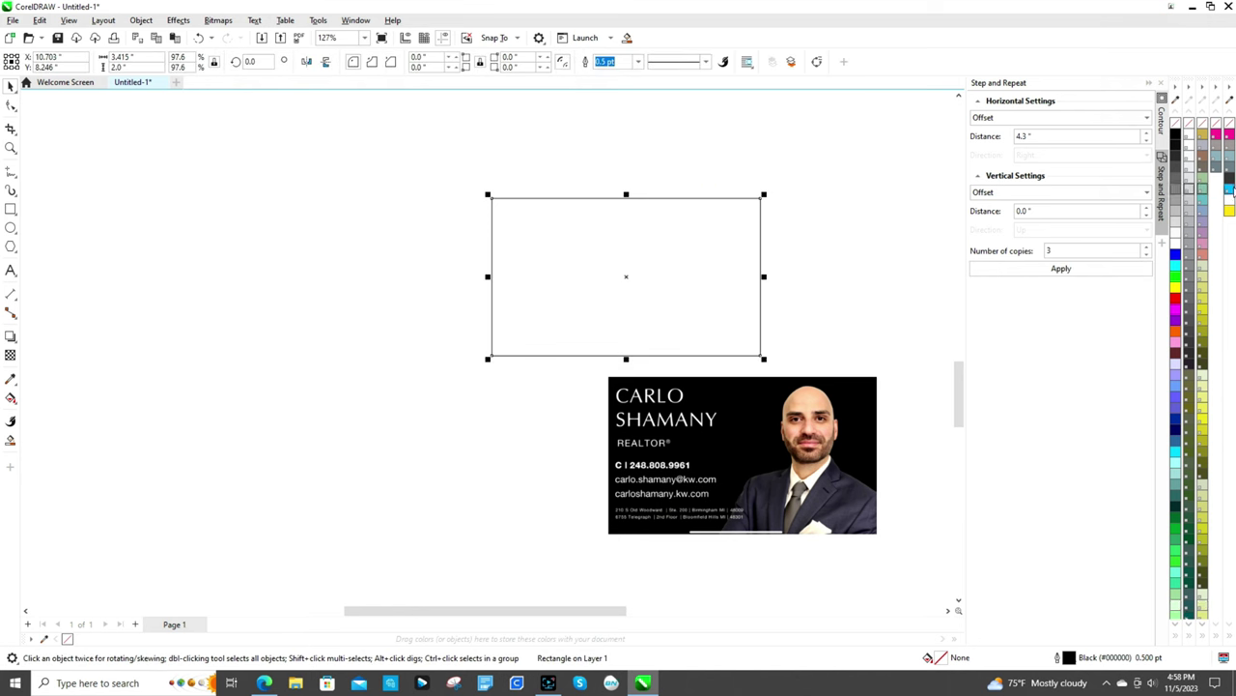
- Give the empty rectangle a PerfCutContour outline colour with Hairline width
right_click(1231, 190)
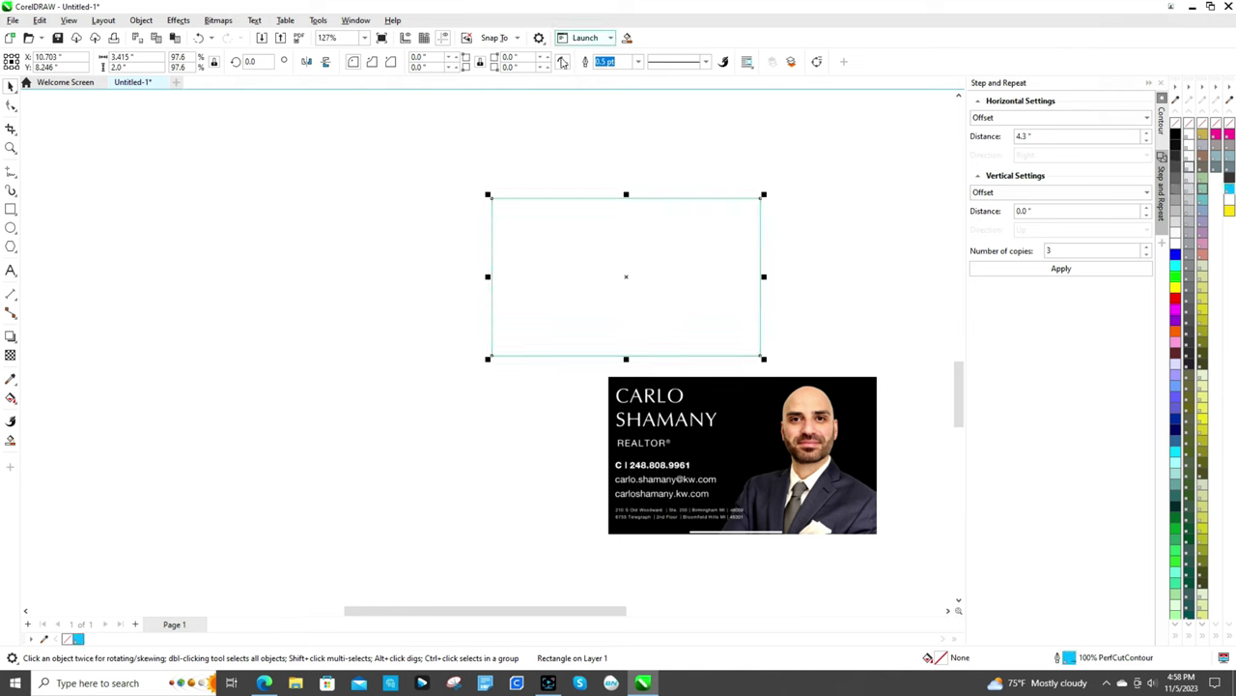
left_click(638, 61)
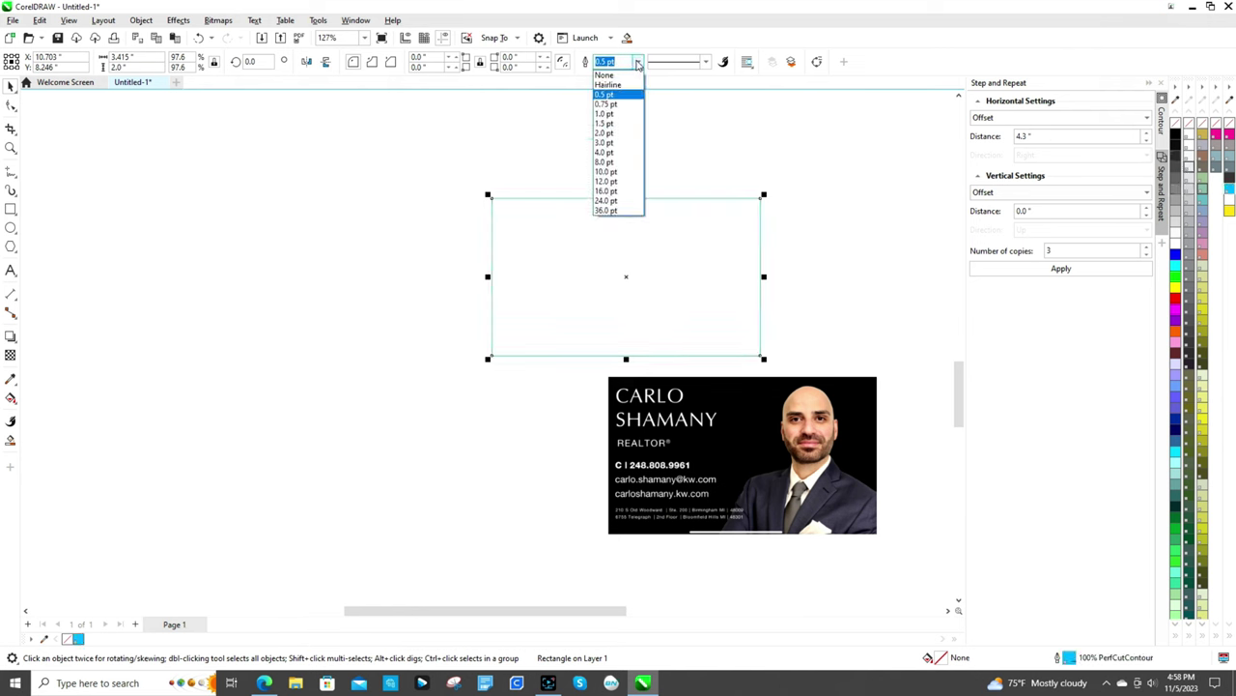
left_click(629, 86)
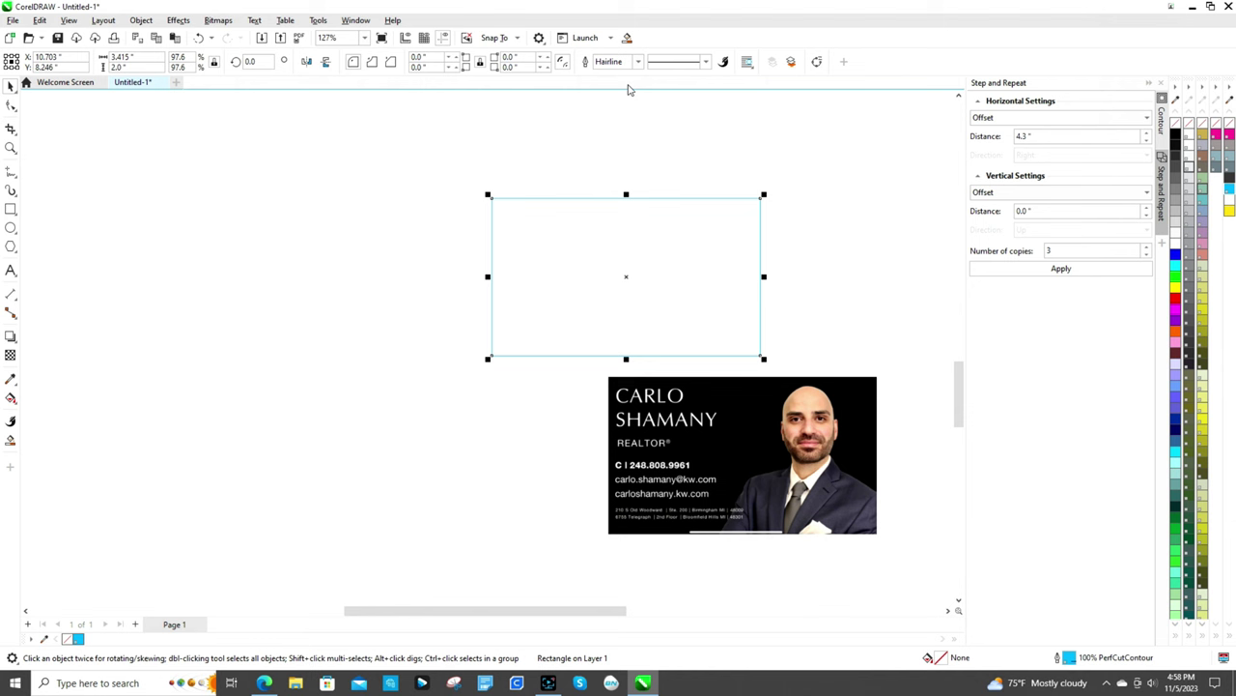
left_click(626, 162)
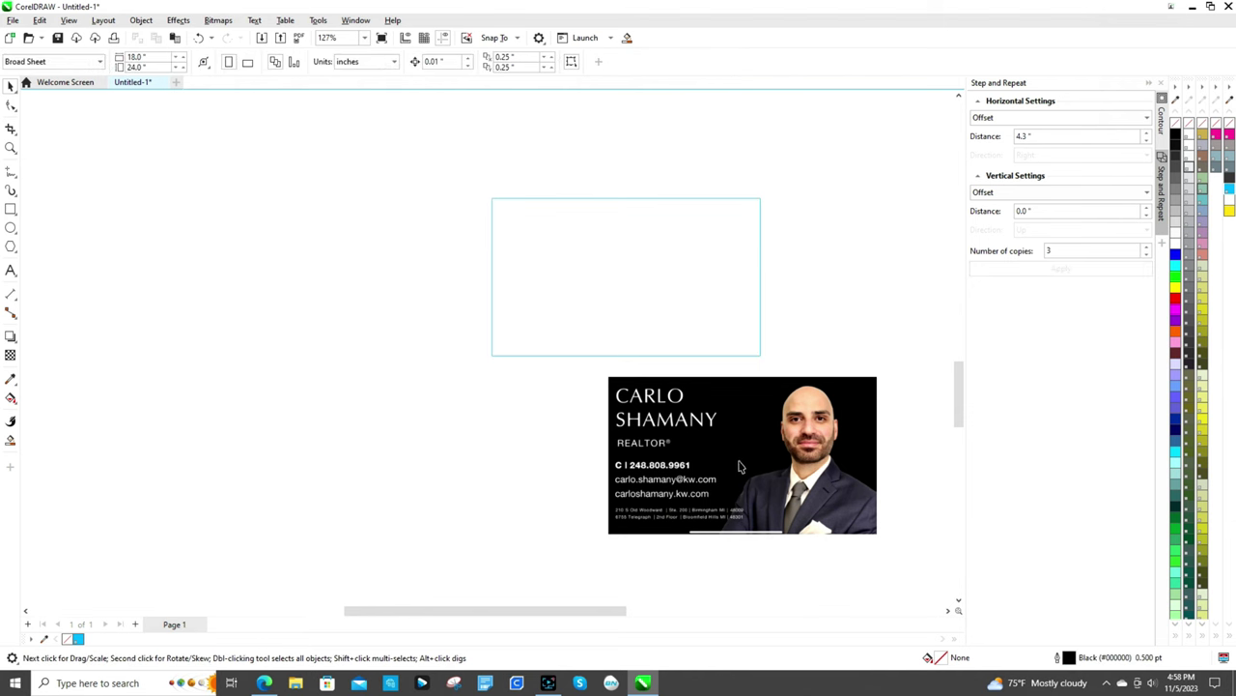
- Position the card beside the rectangle and paste a duplicate rectangle above the card
left_click_drag(739, 466, 411, 429)
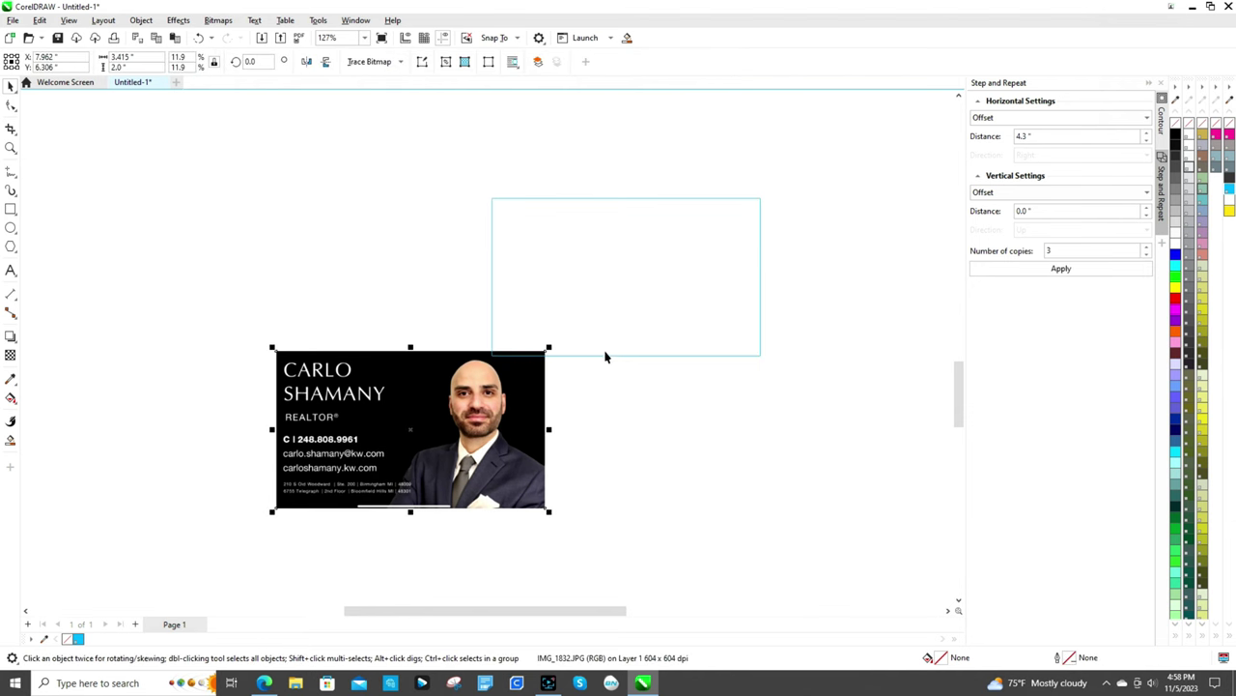
left_click_drag(612, 360, 692, 455)
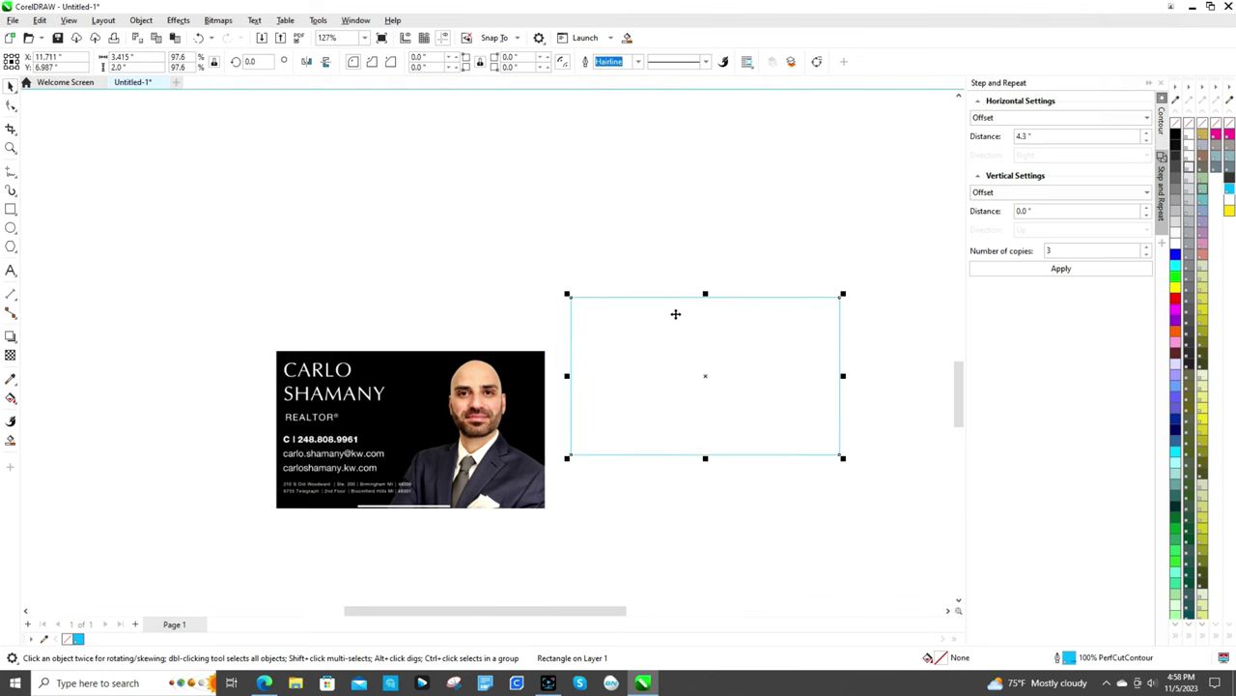
left_click(663, 286)
right_click(673, 303)
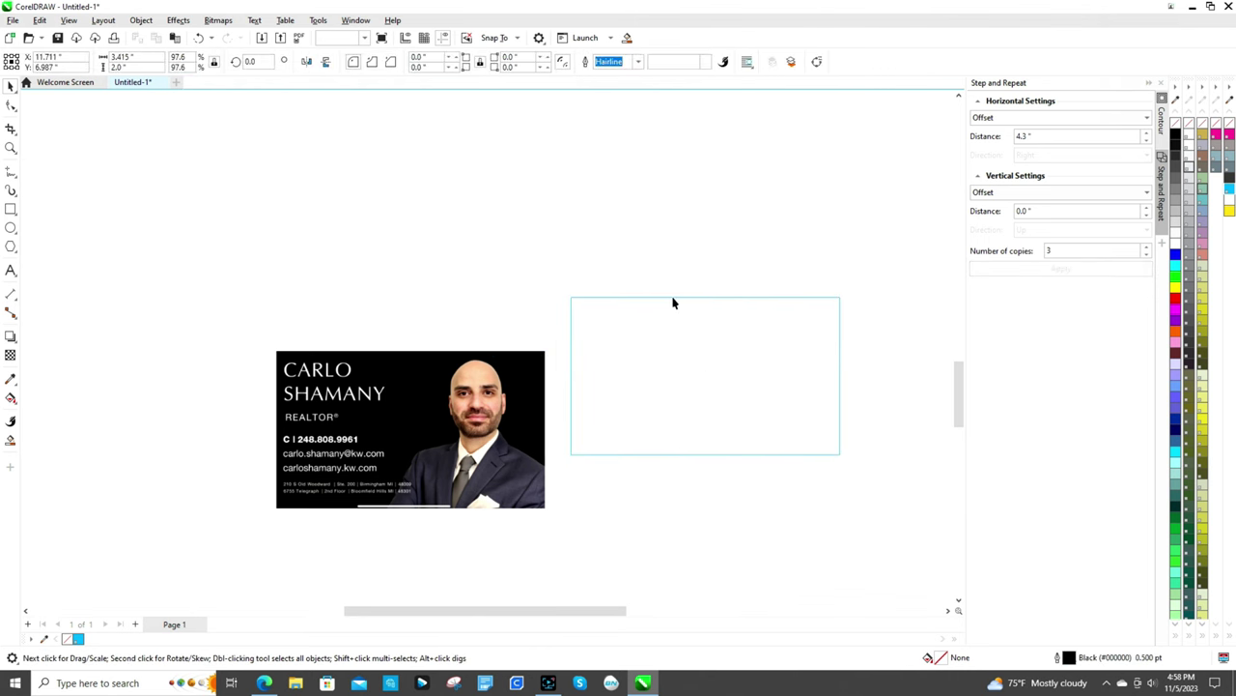
left_click(704, 355)
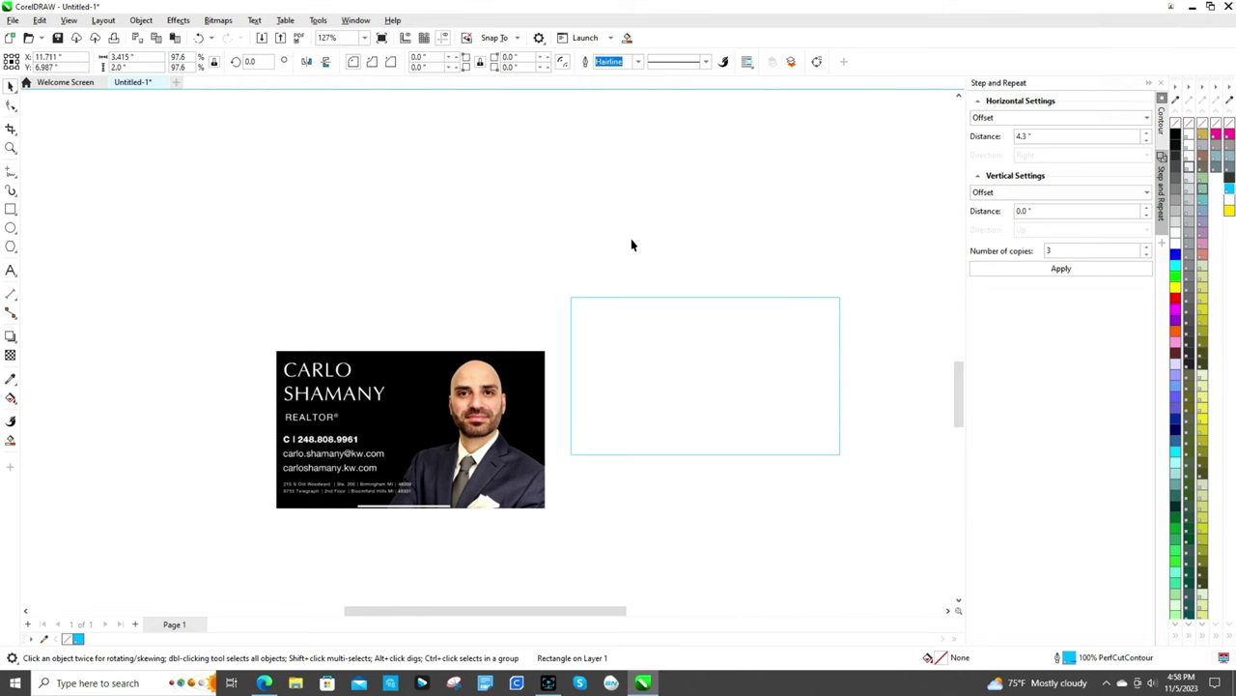
left_click(320, 212)
right_click(320, 209)
left_click(350, 306)
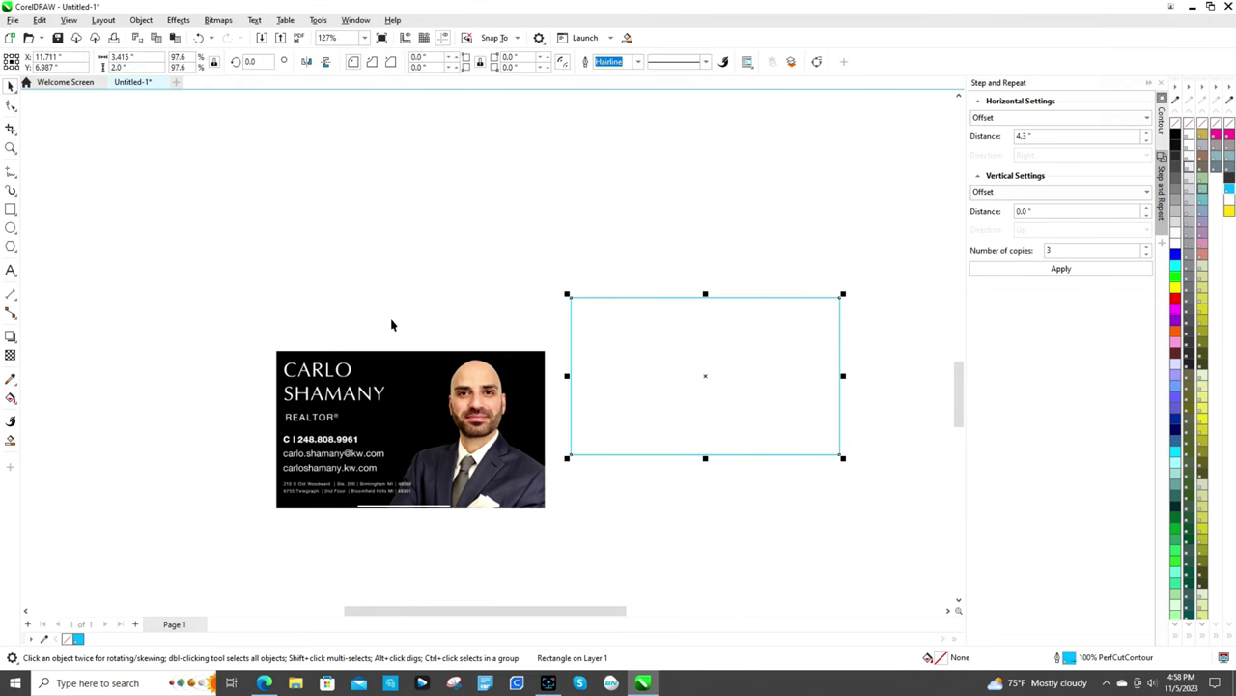
left_click_drag(664, 341, 334, 205)
- Give the upper rectangle a black outline with 8 pt width
left_click(572, 222)
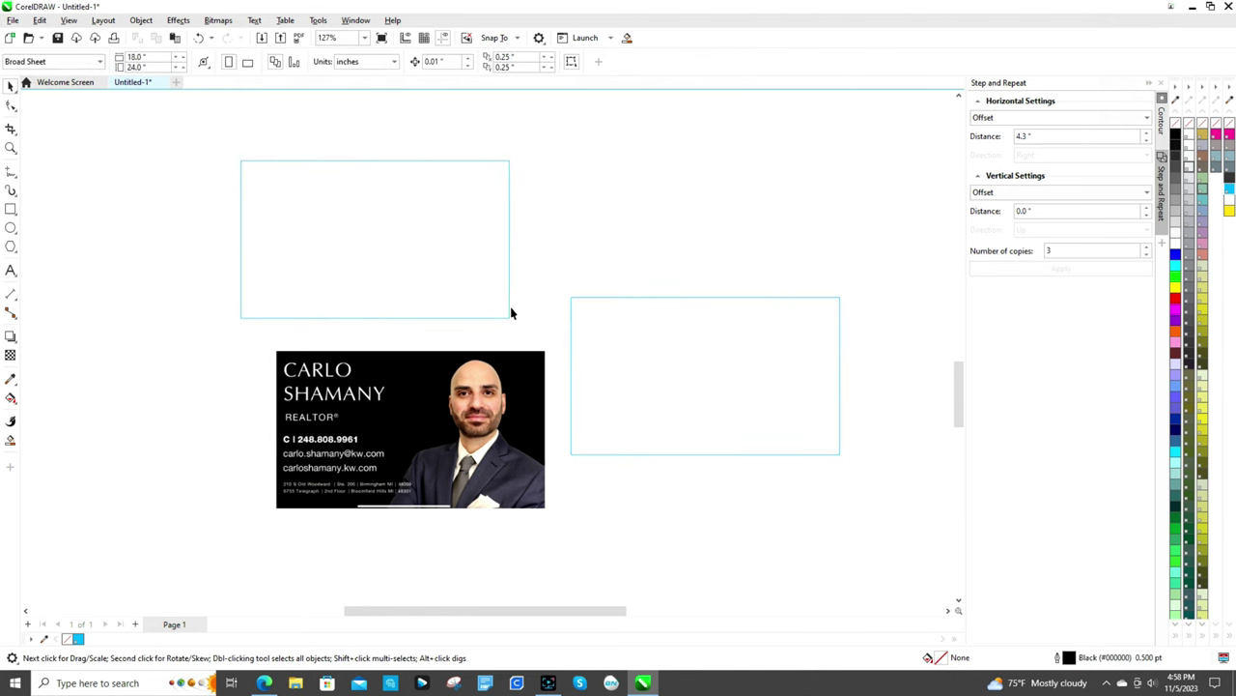
left_click(510, 312)
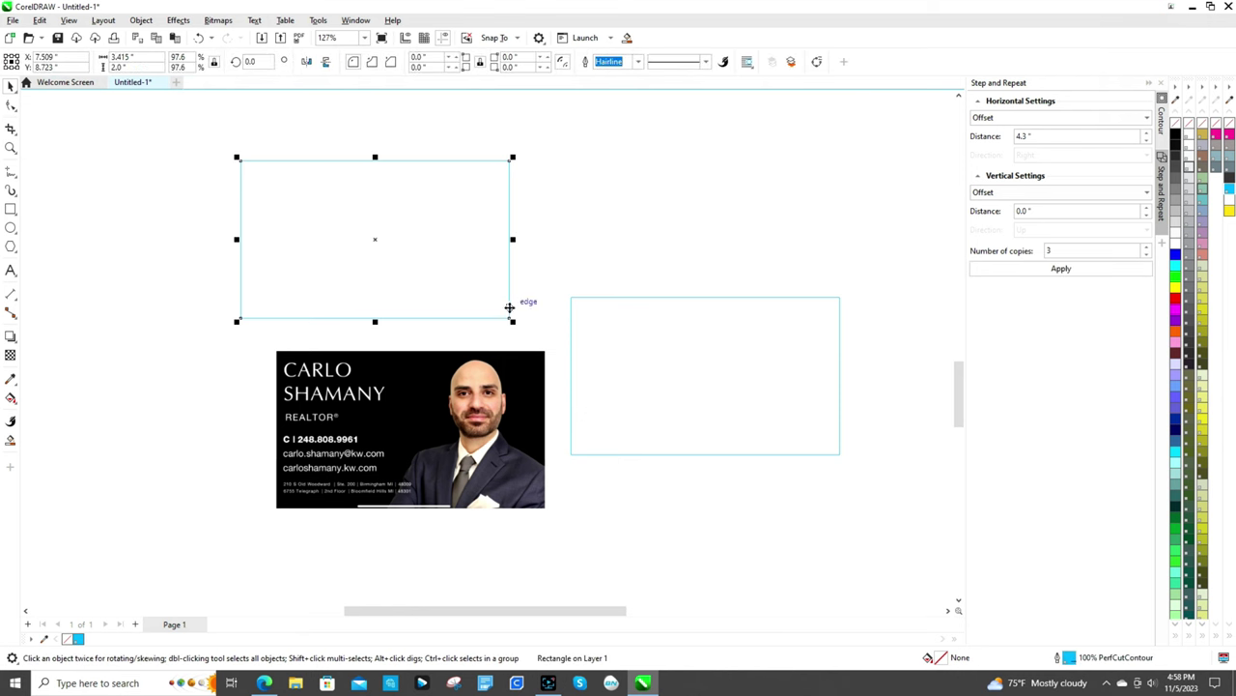
right_click(1178, 135)
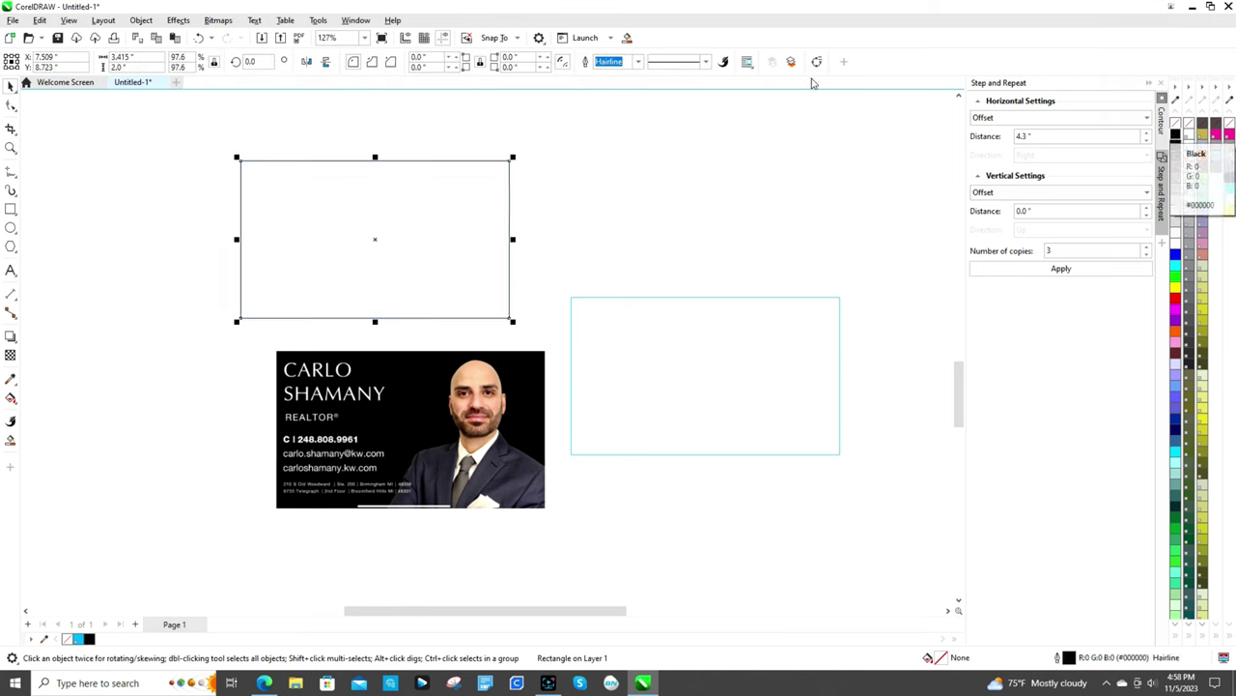
left_click(638, 61)
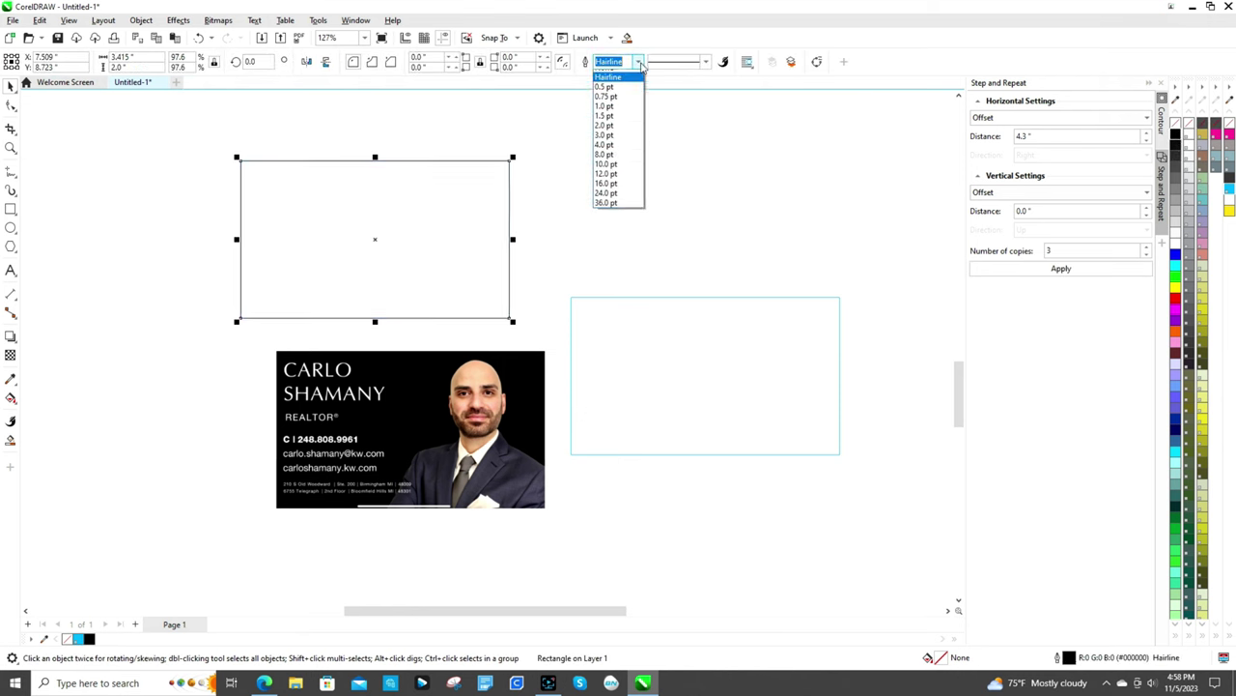
left_click(627, 161)
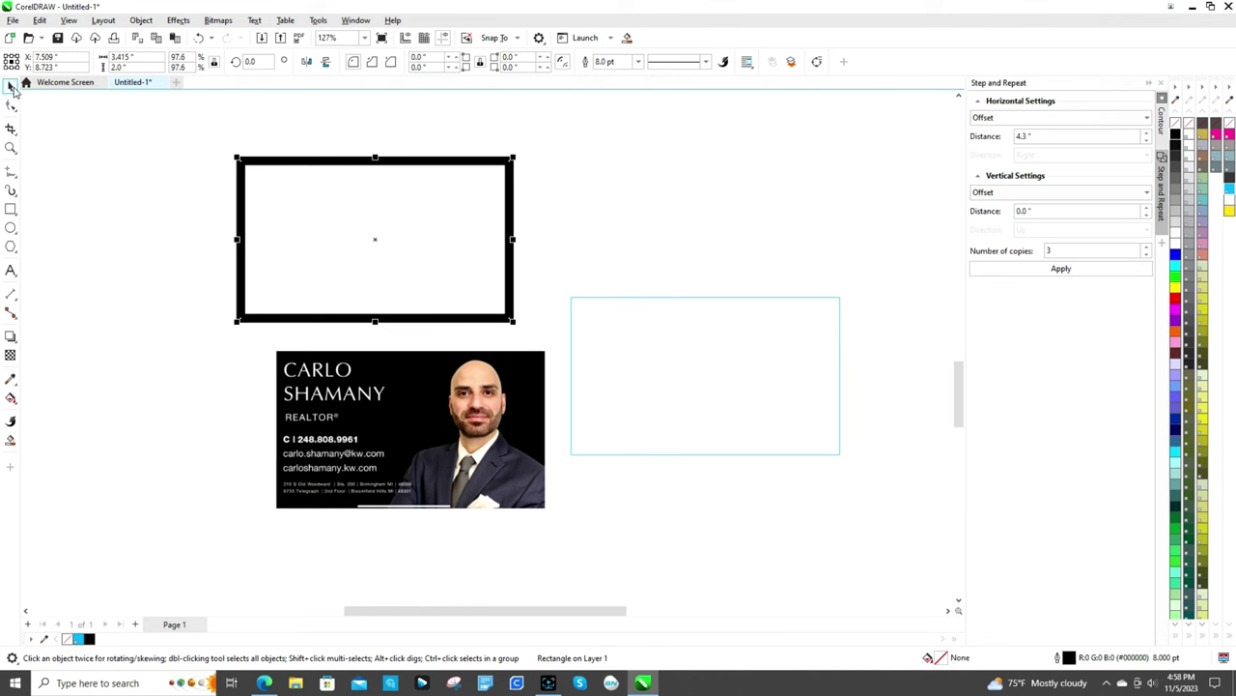
left_click(233, 200)
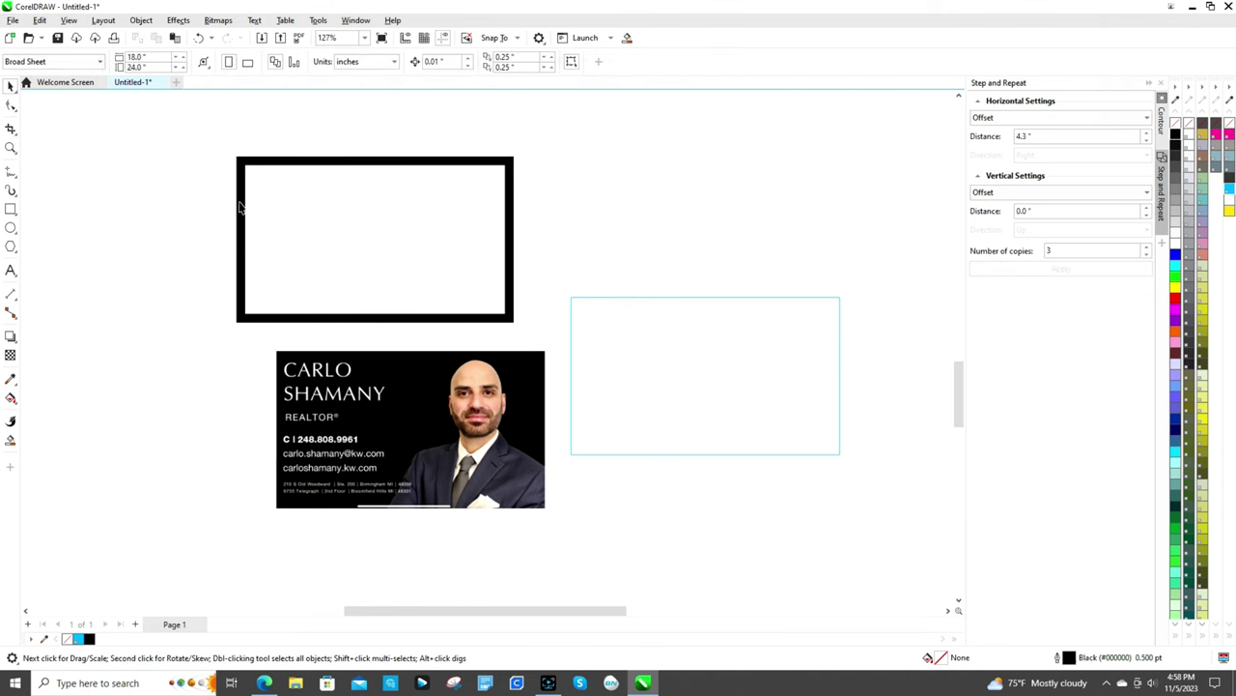
- Move the black-outlined rectangle down over the card's top and send it behind the card
left_click(239, 202)
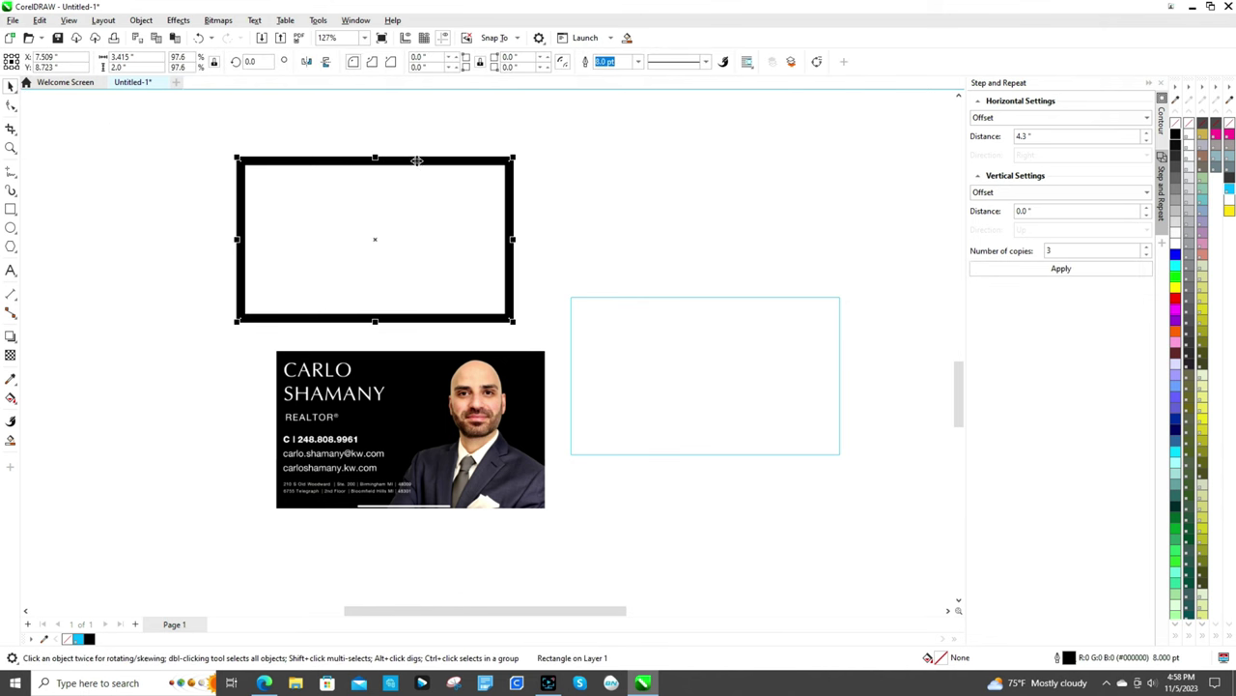
left_click_drag(383, 242, 403, 289)
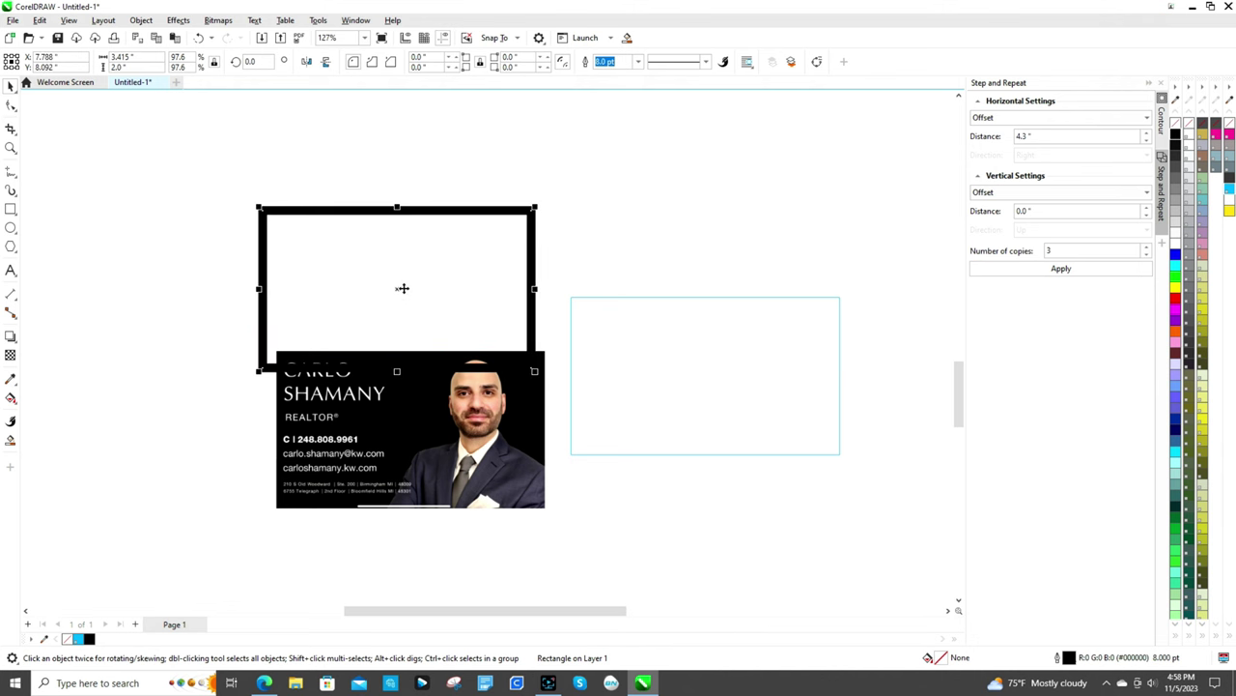
right_click(466, 214)
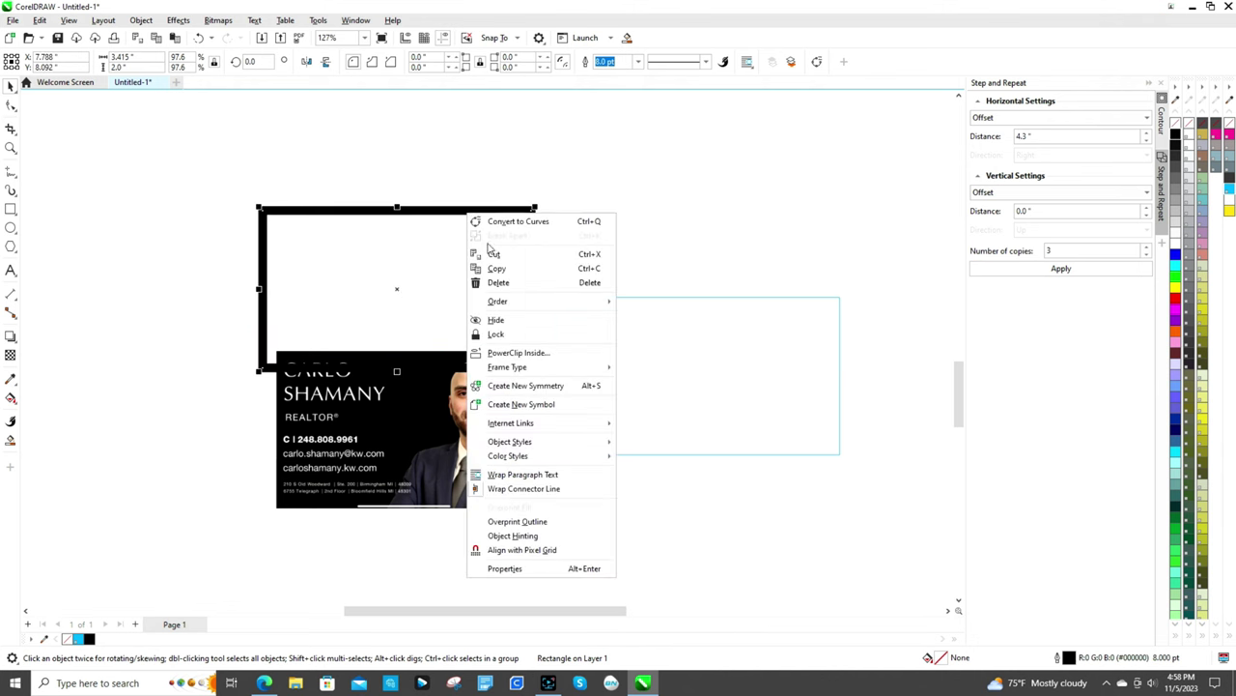
mouse_move(515, 301)
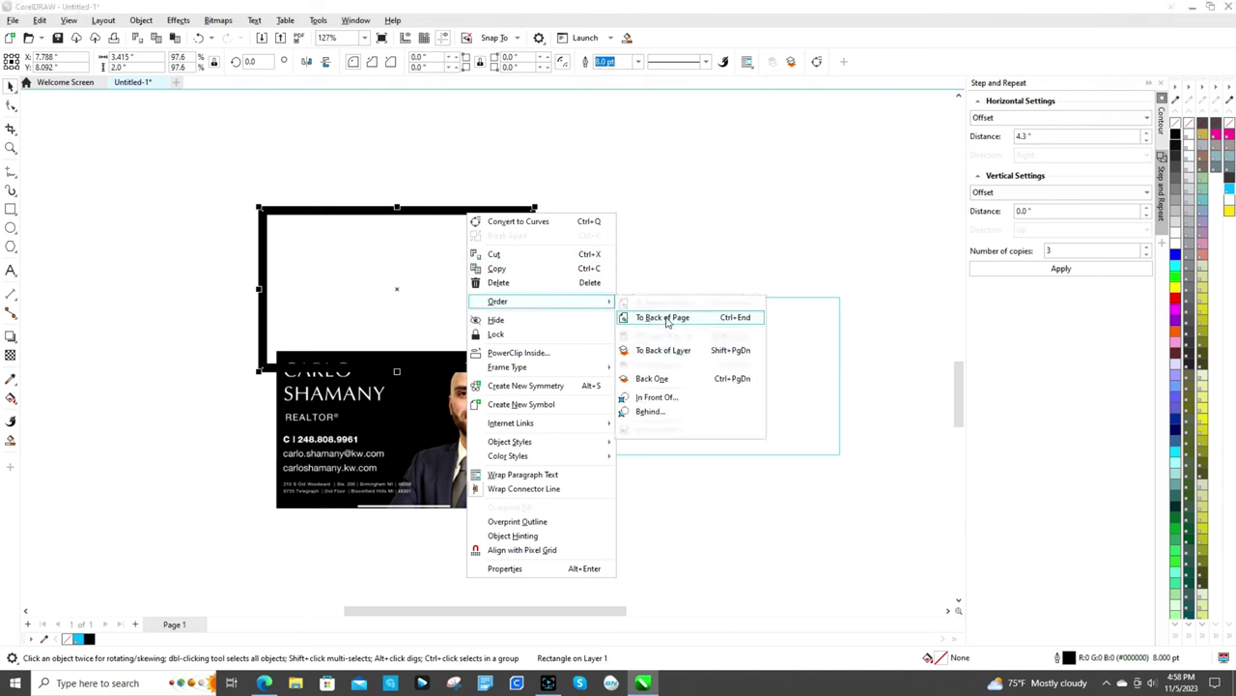
left_click(665, 318)
- Centre the black frame behind the business card with C and E, then group them
left_click(556, 205)
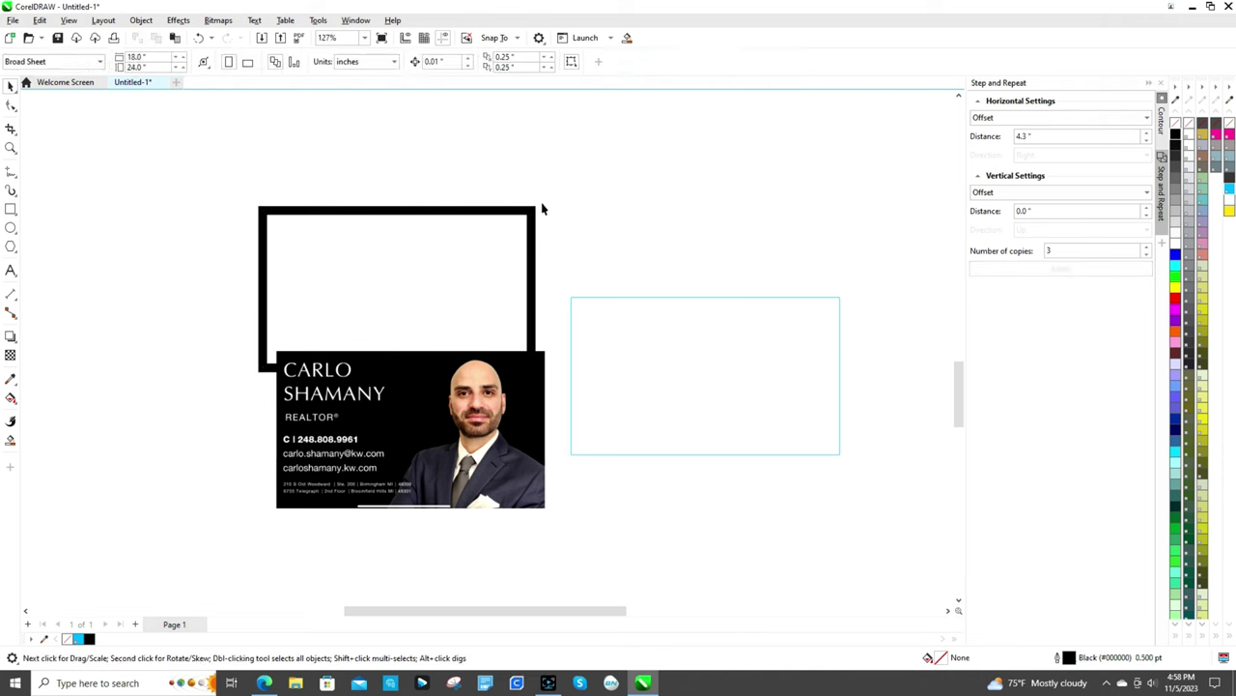
left_click(530, 209)
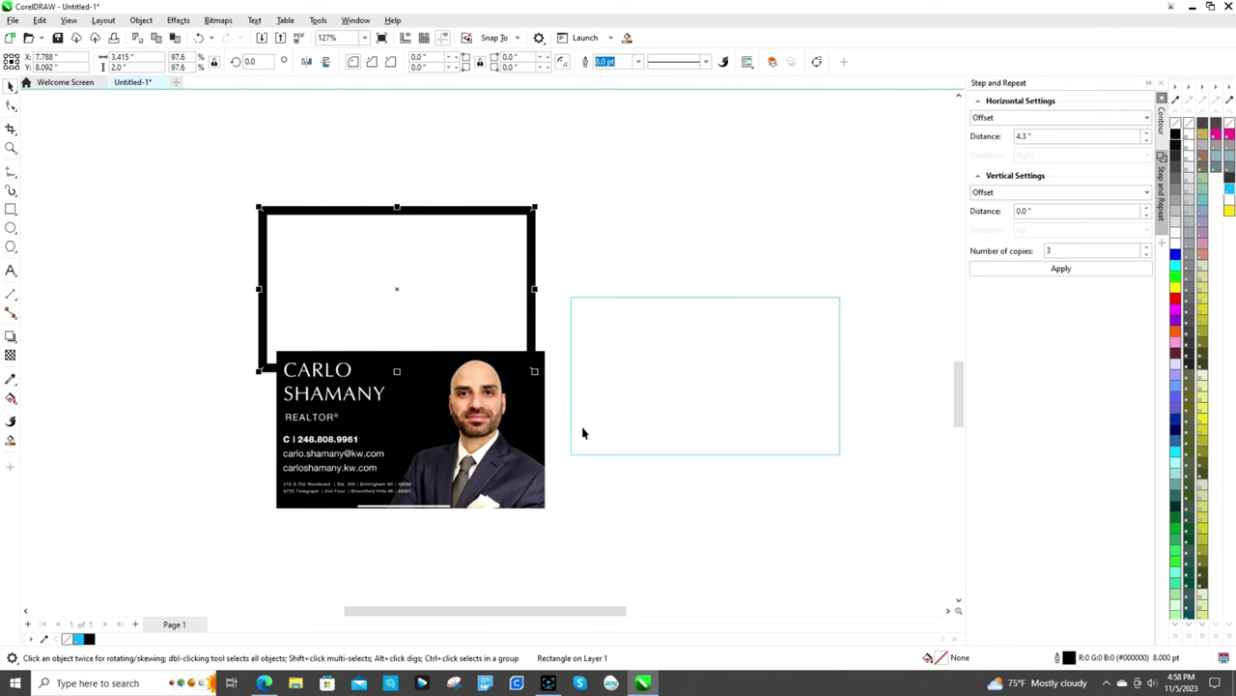
left_click(536, 470, "shift")
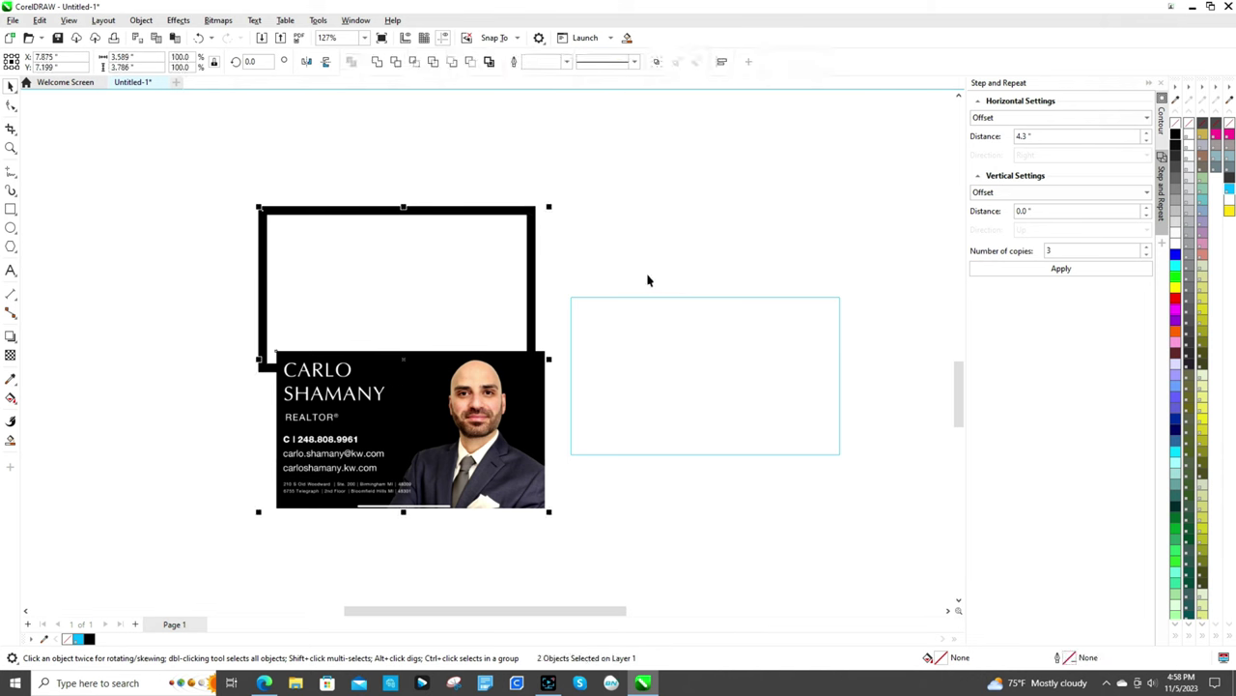
key("c")
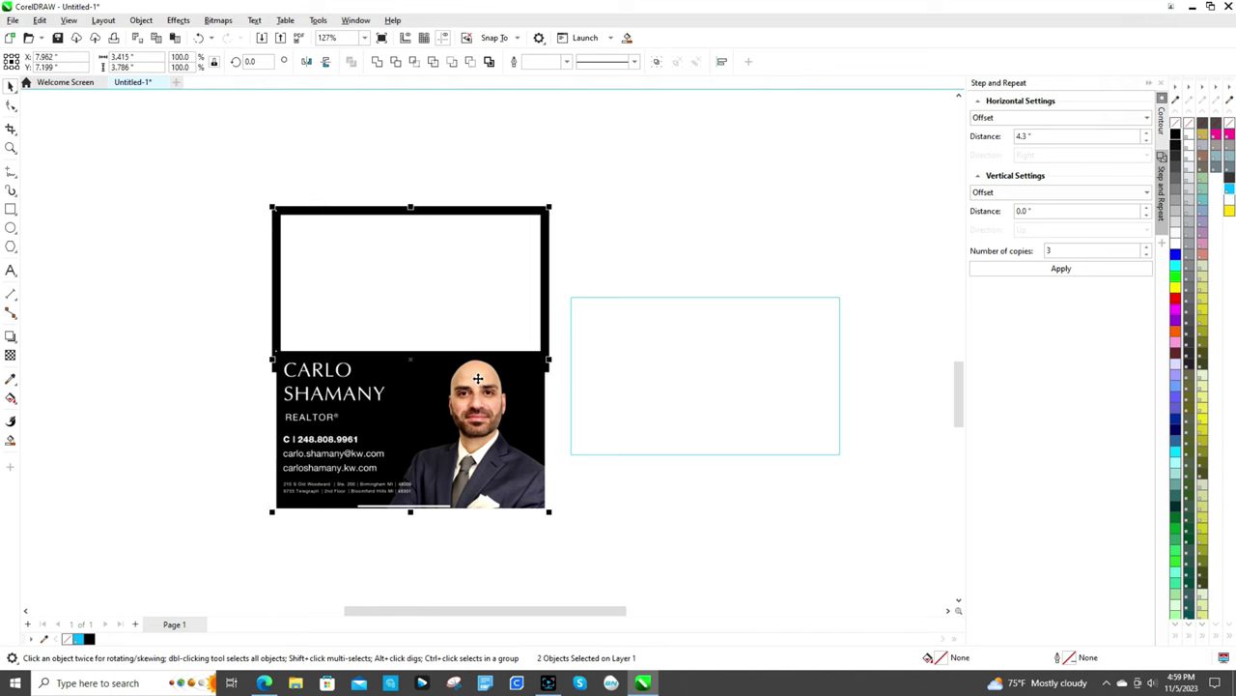
key("e")
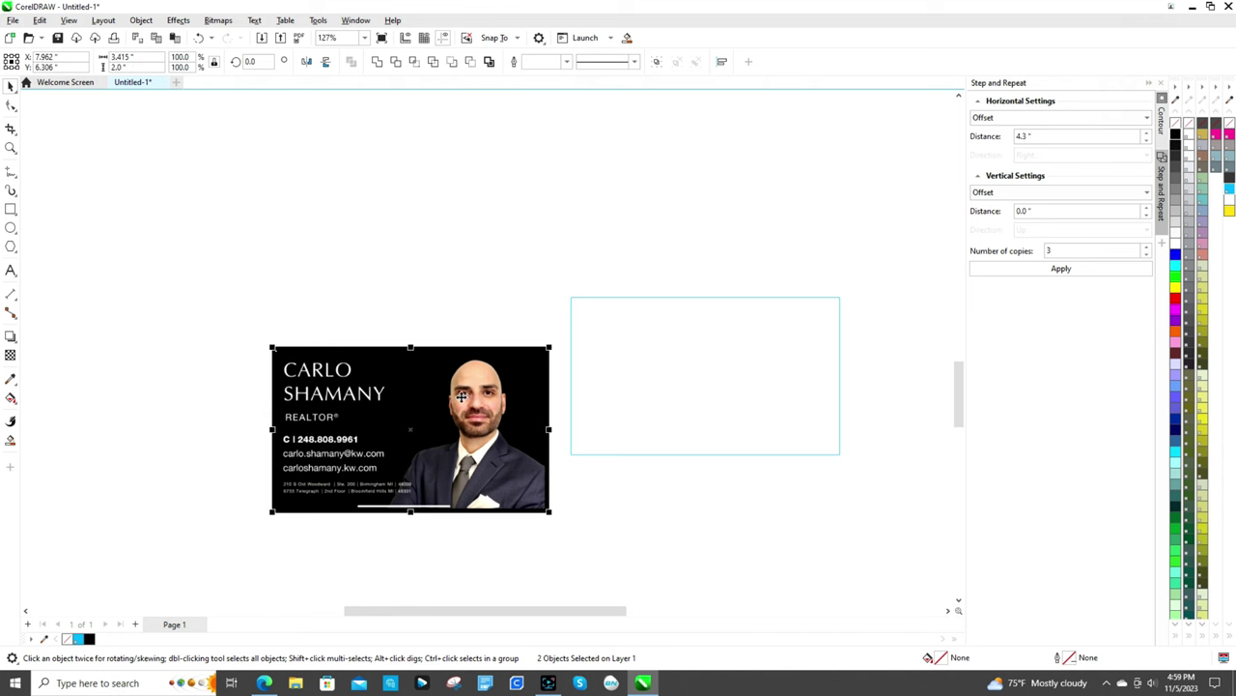
right_click(451, 403)
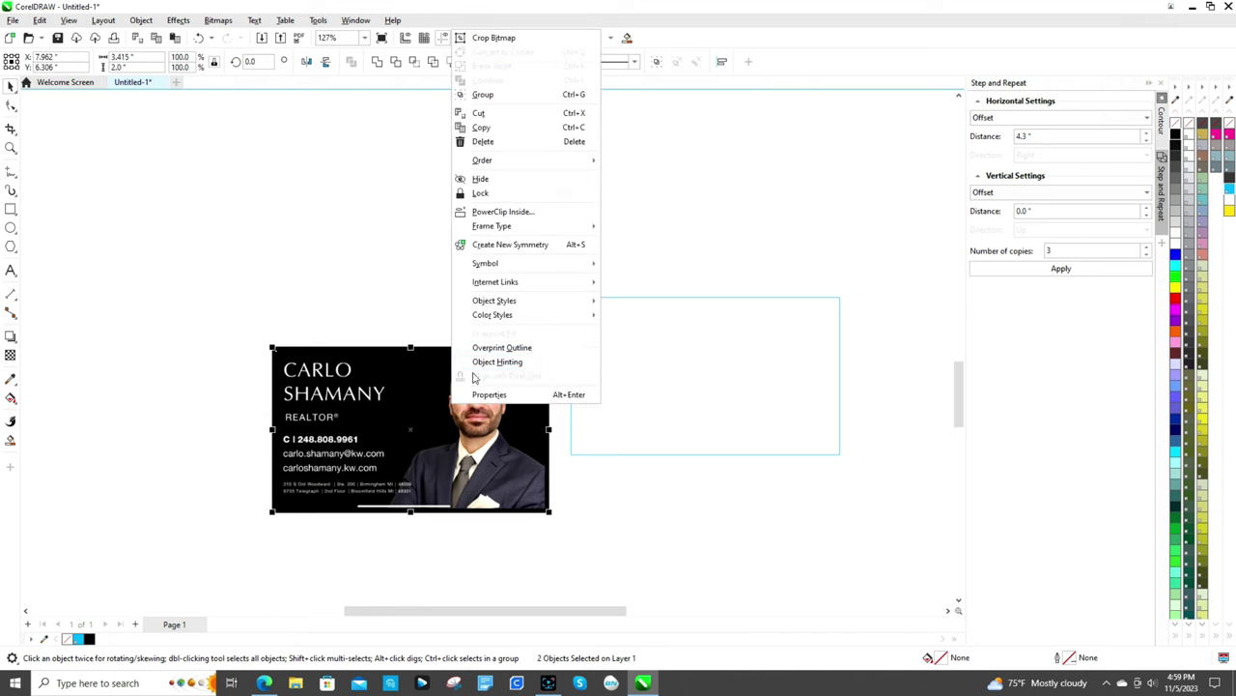
left_click(495, 96)
left_click(538, 246)
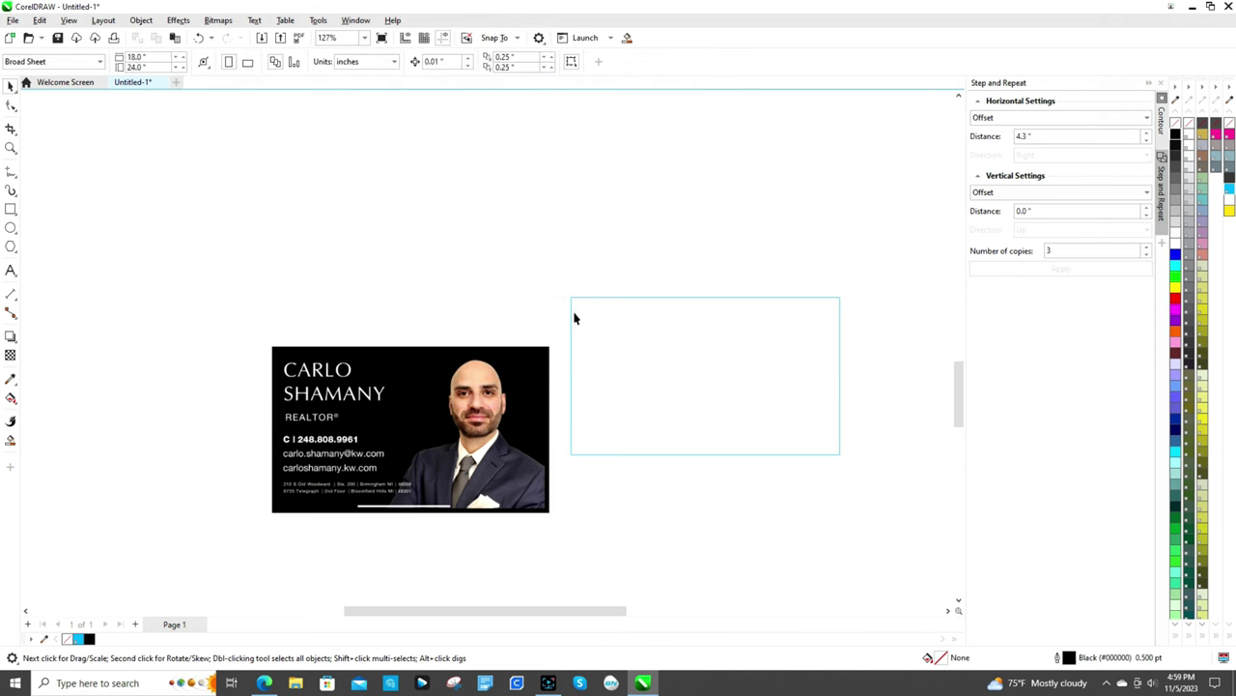
left_click_drag(574, 318, 533, 327)
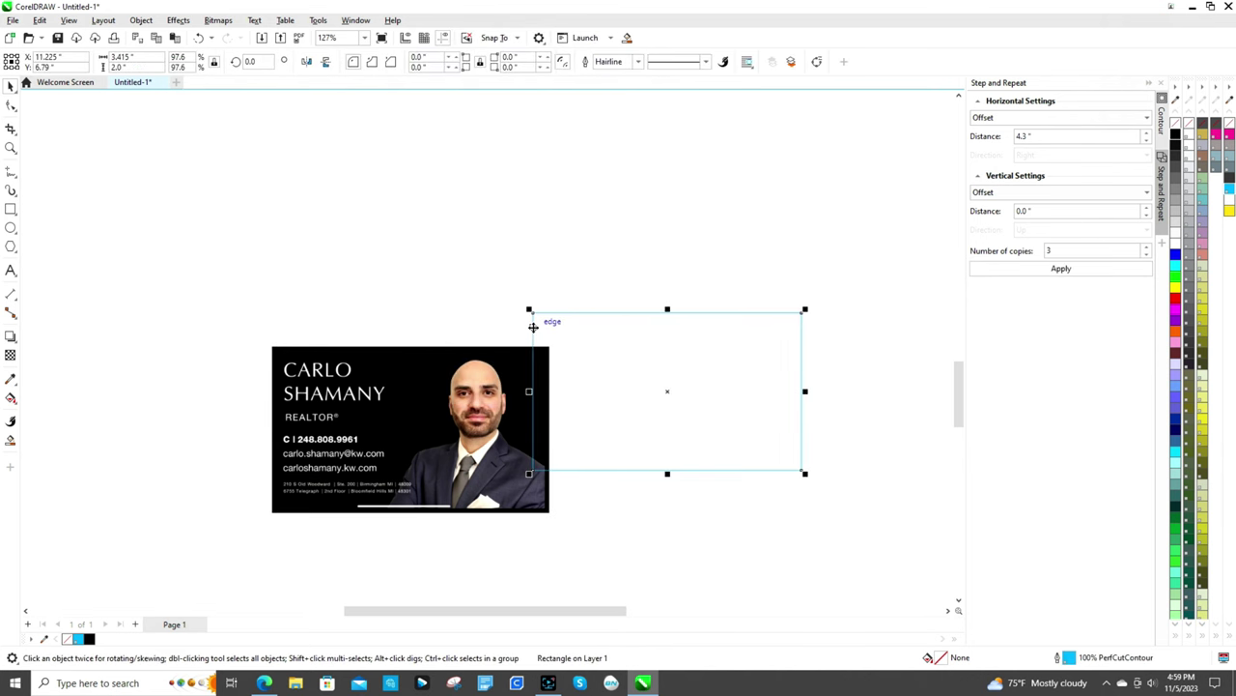
- Align the cyan PerfCutContour rectangle over the framed card and group them into one object
key("ctrl+a")
key("l")
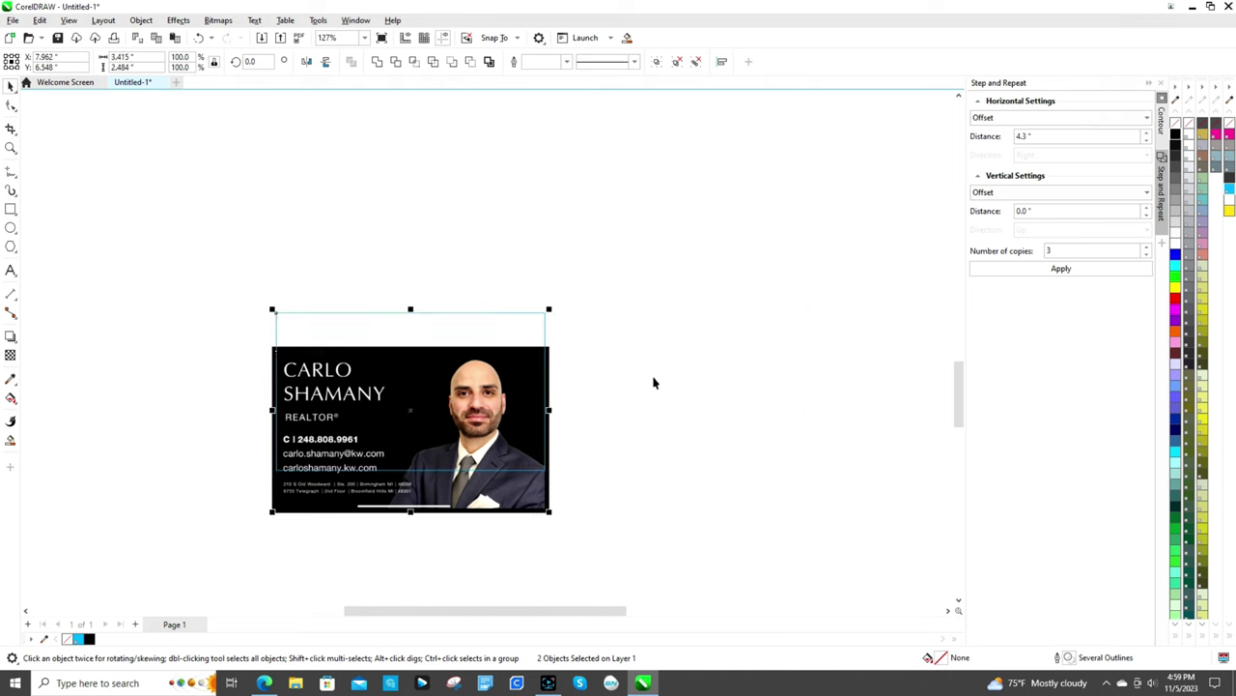
key("t")
left_click(652, 383)
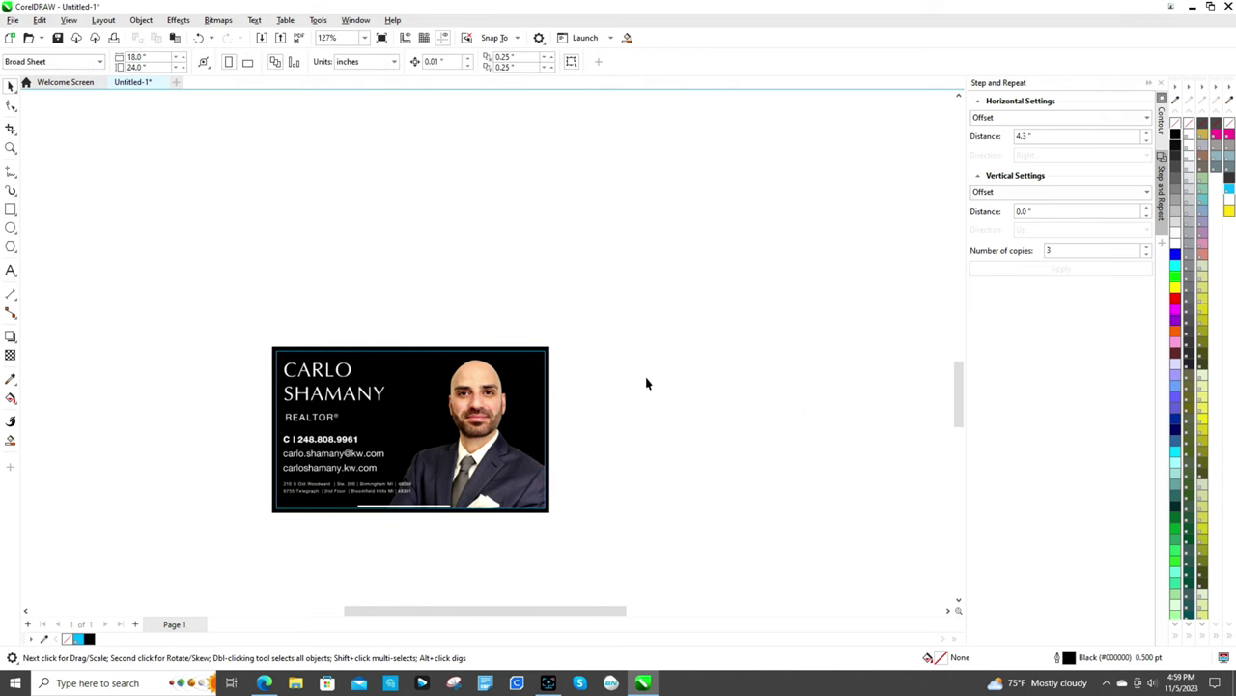
left_click(481, 392)
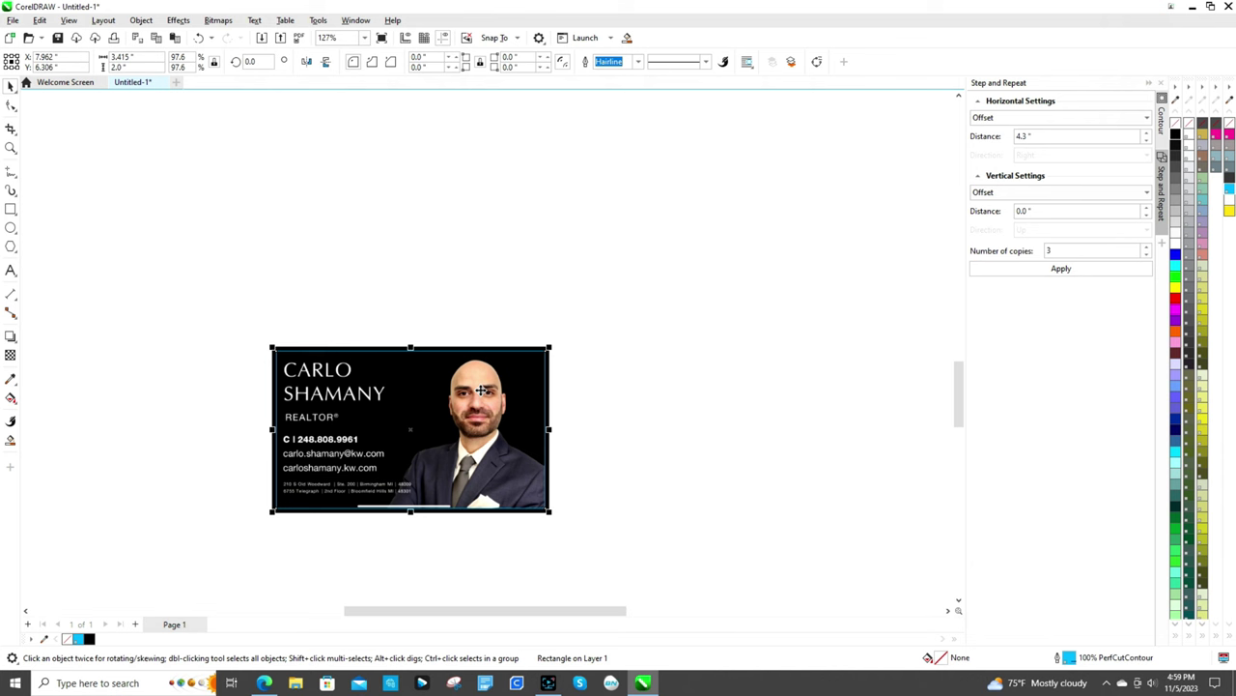
key("ctrl+a")
right_click(436, 444)
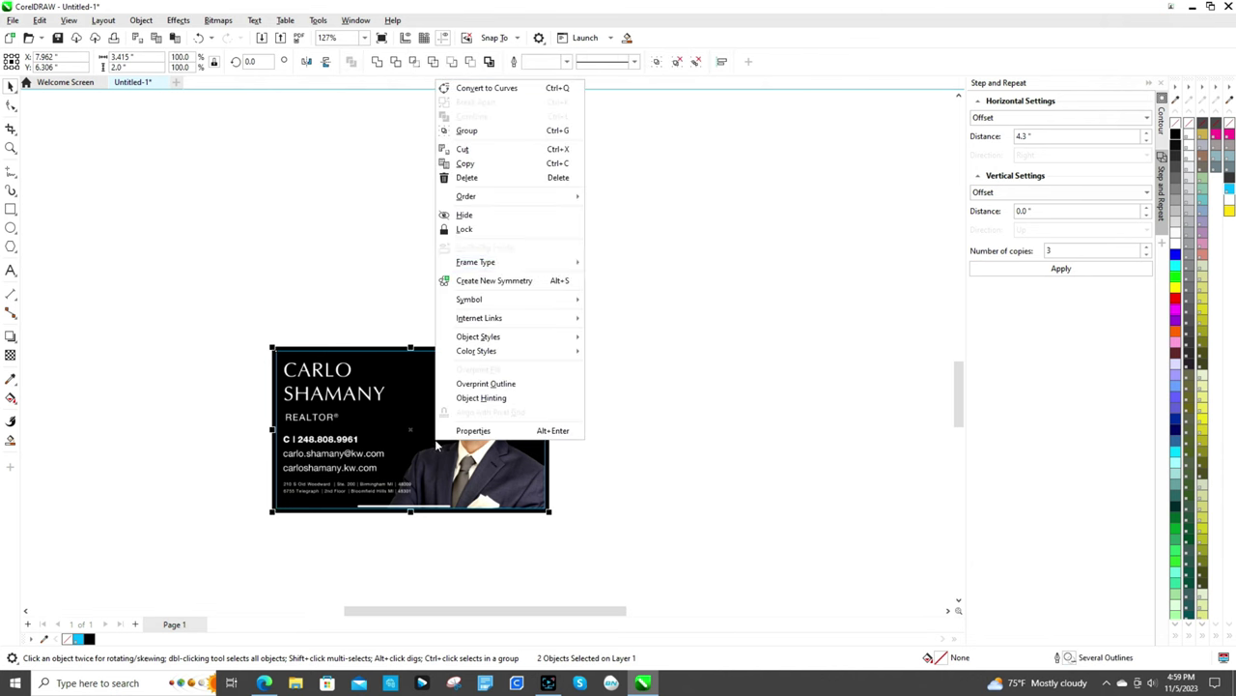
left_click(468, 131)
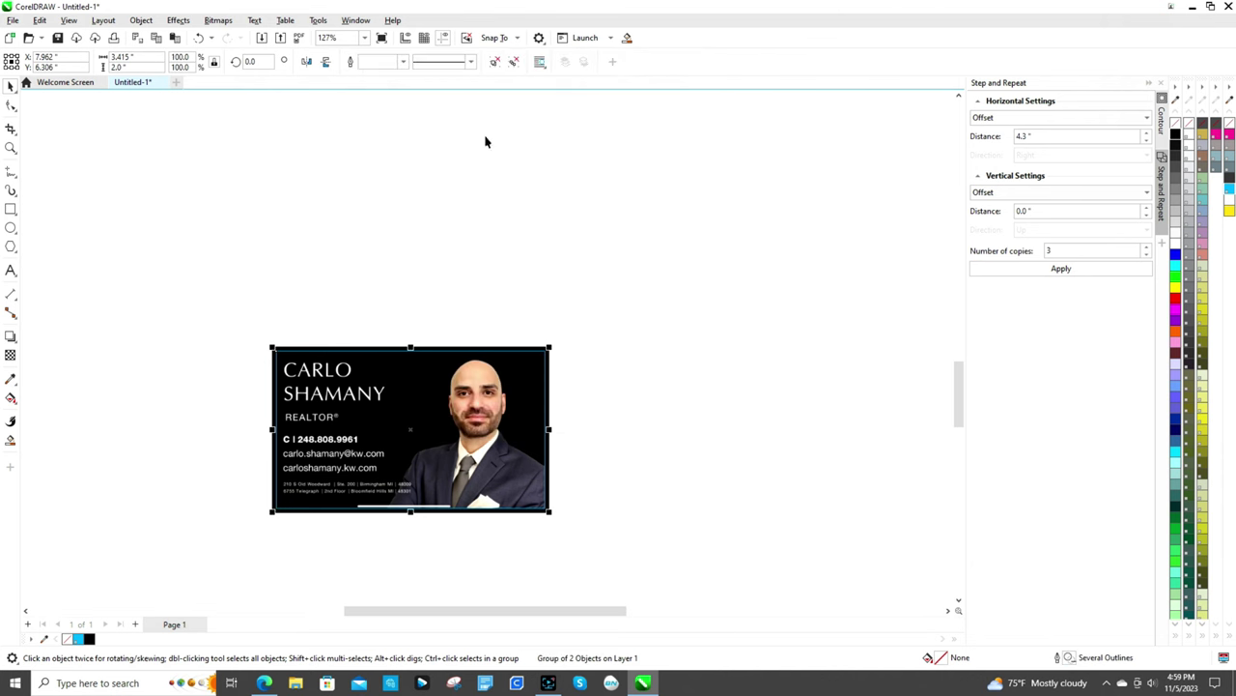
left_click(553, 410)
- Zoom out to show the whole page with the card, then open the Launch list of Corel applications
scroll(554, 411, "up", 3)
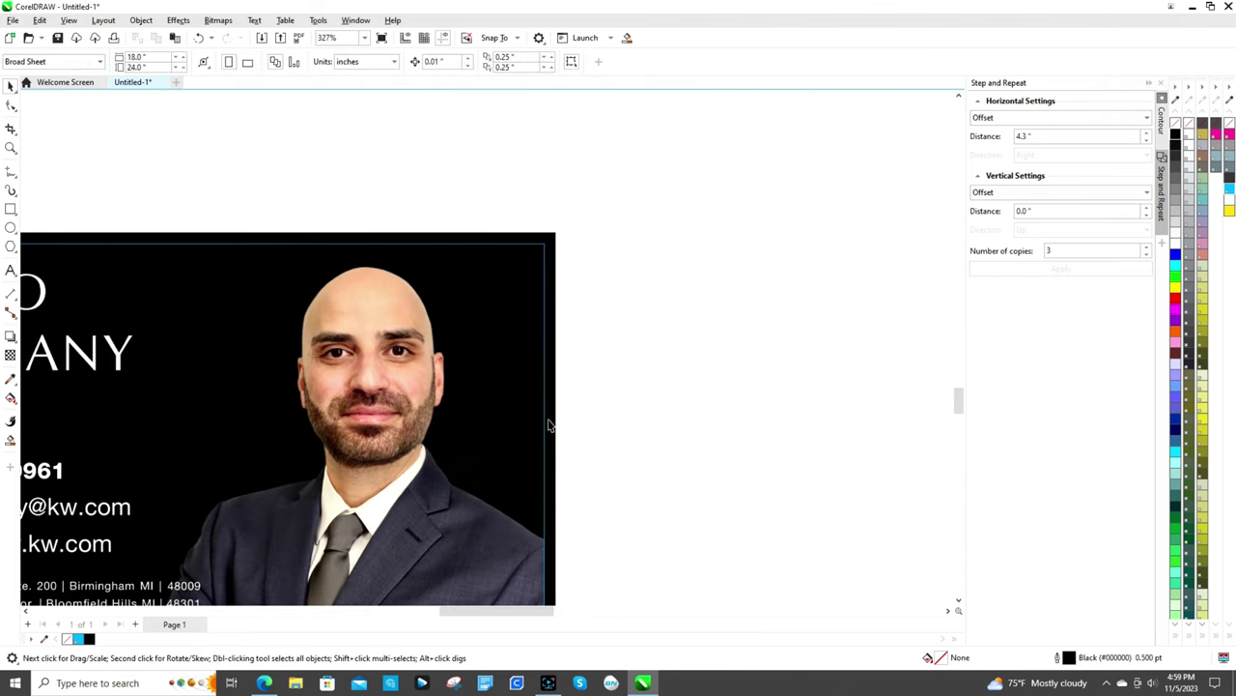
left_click(554, 422)
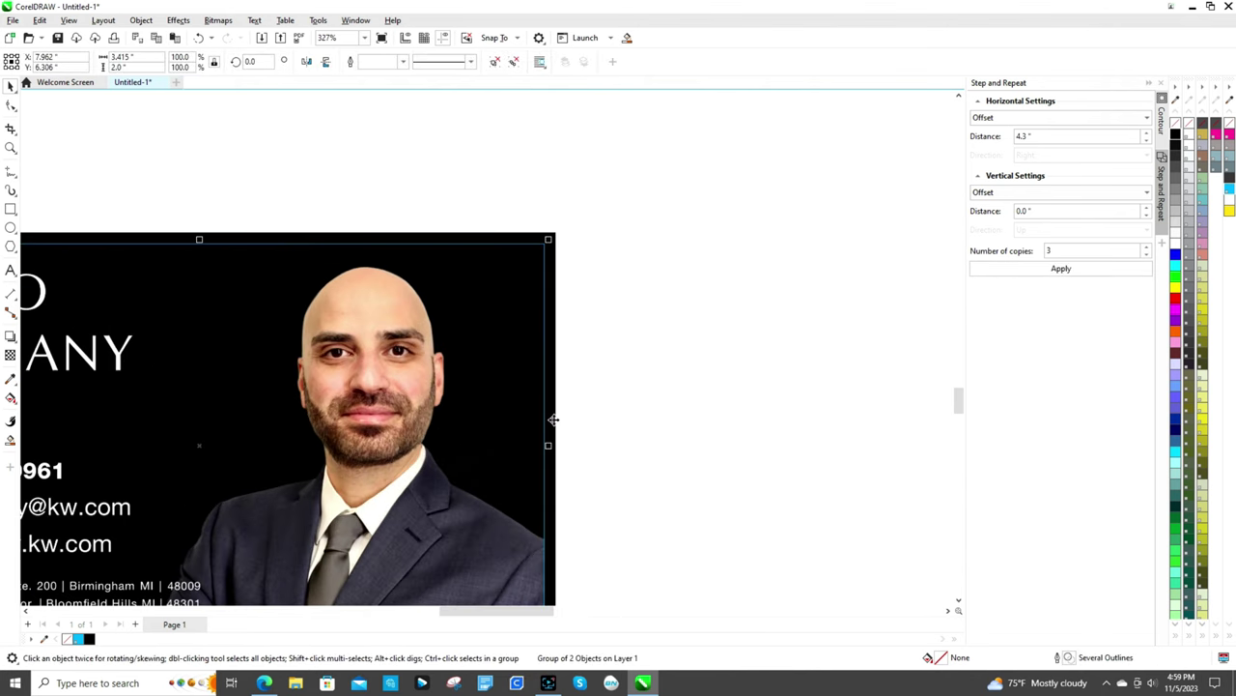
left_click(590, 396)
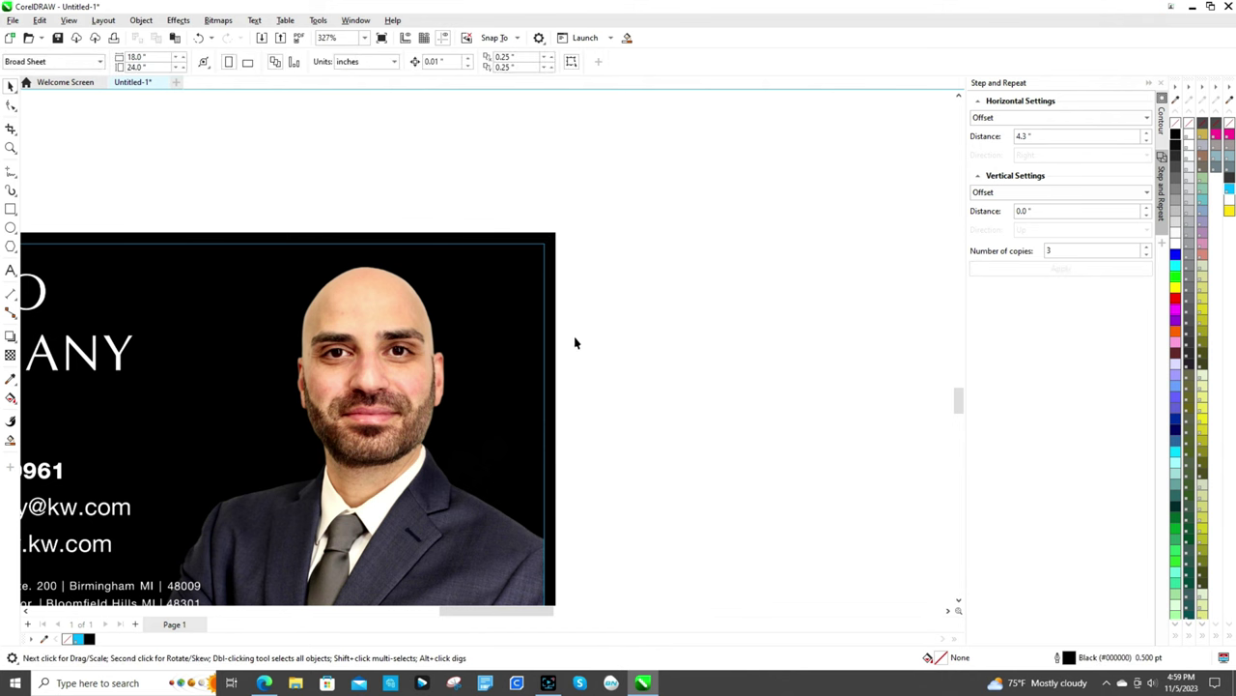
left_click(554, 241)
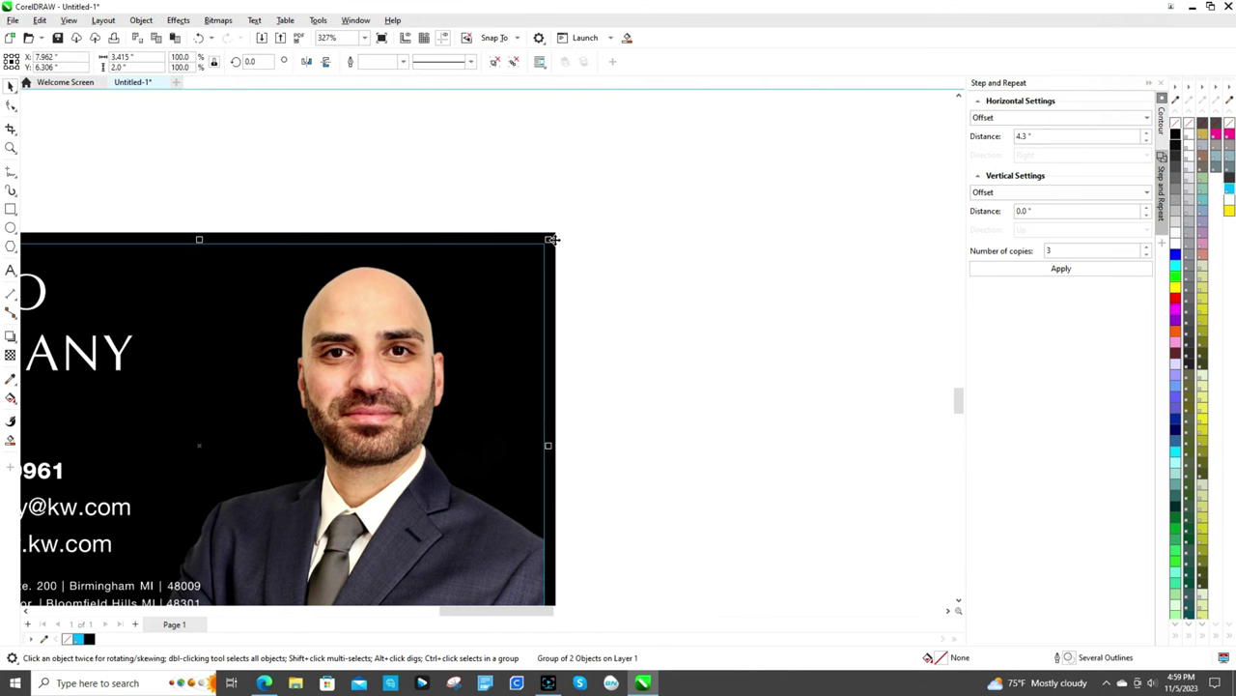
scroll(552, 240, "down", 5)
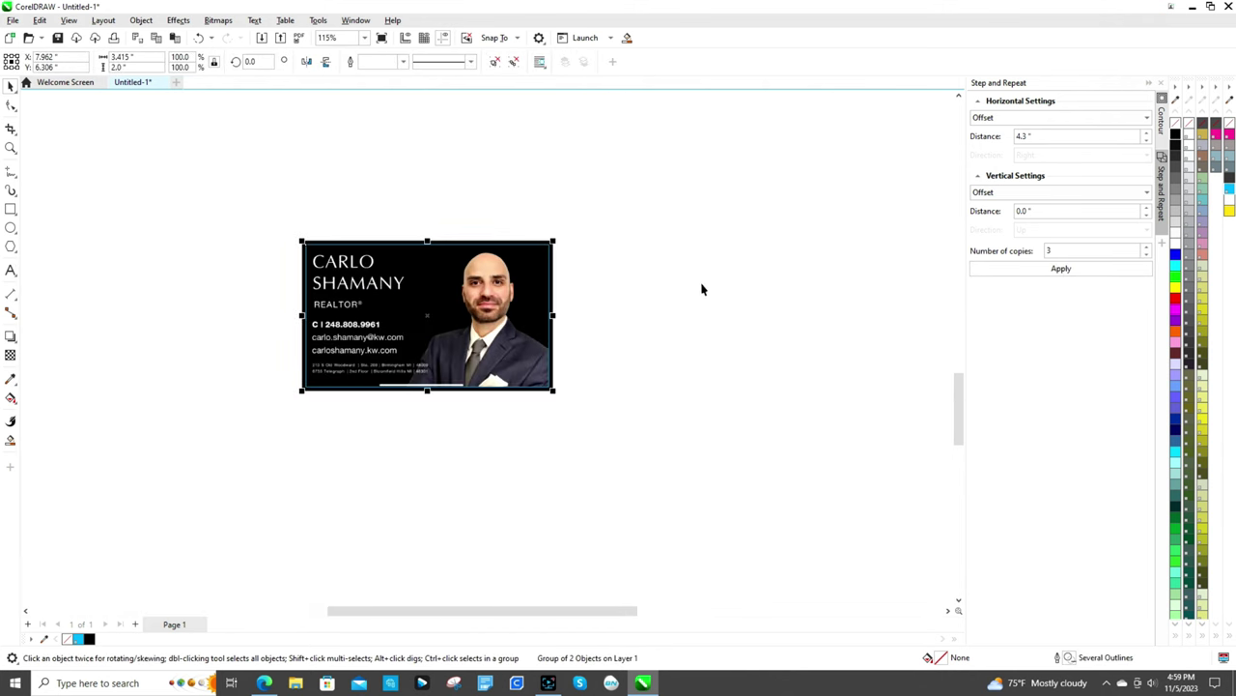
left_click(641, 269)
scroll(202, 232, "down", 4)
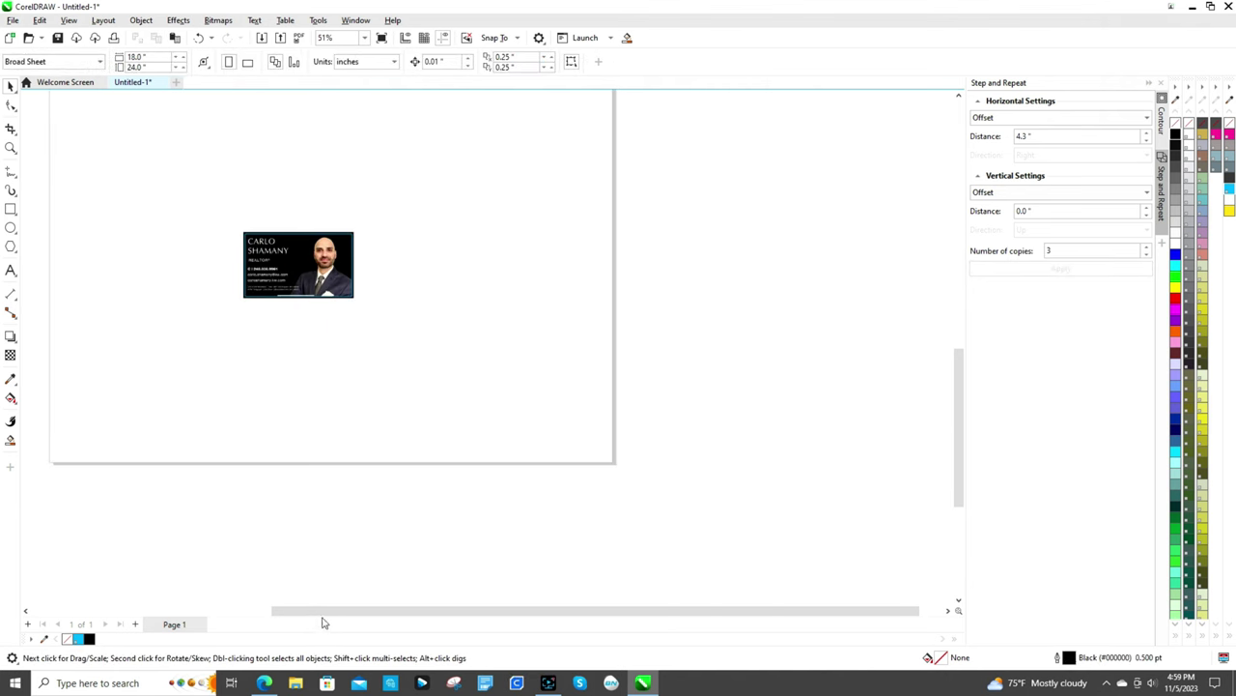
left_click_drag(323, 612, 190, 590)
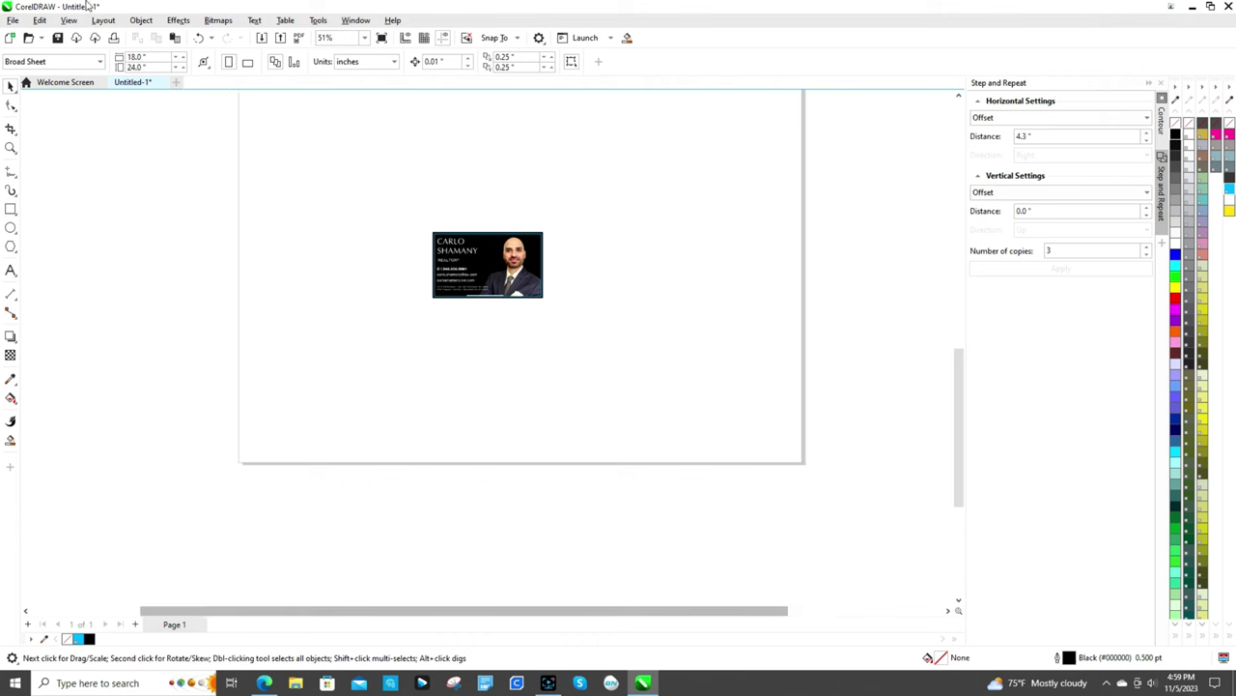
left_click(611, 37)
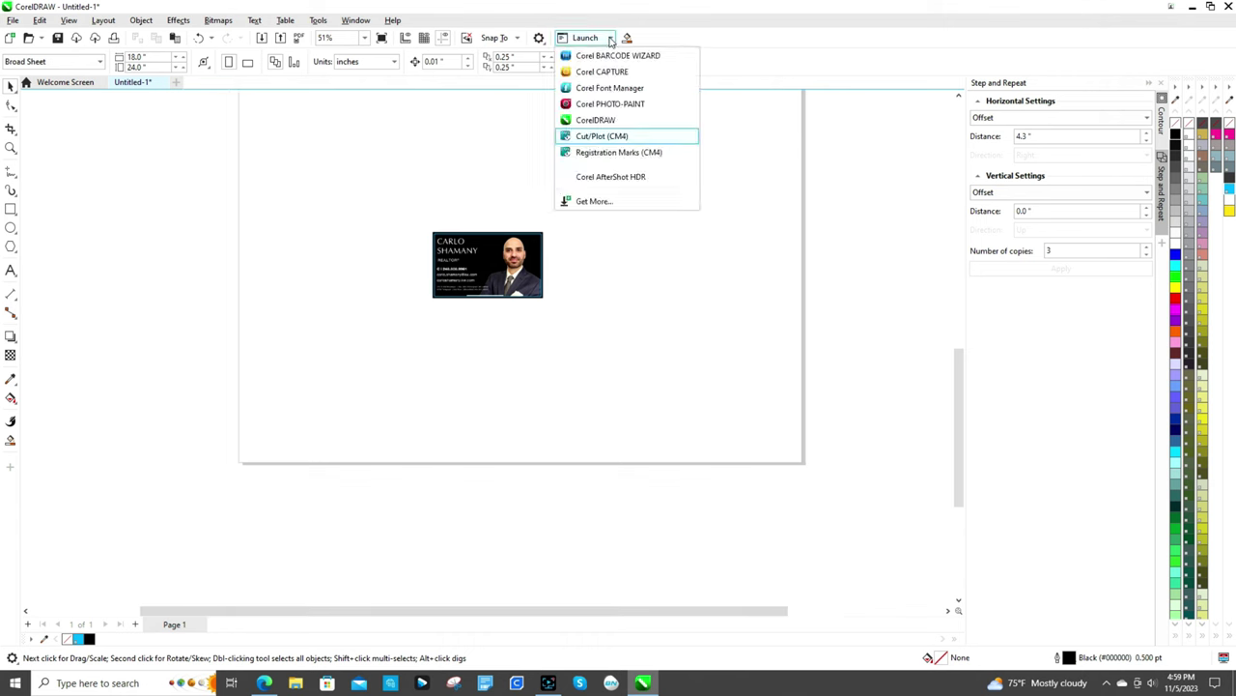
- Add Graphtec 4 Points Type 2 registration marks with a 0.25in margin to the page corners
left_click(626, 153)
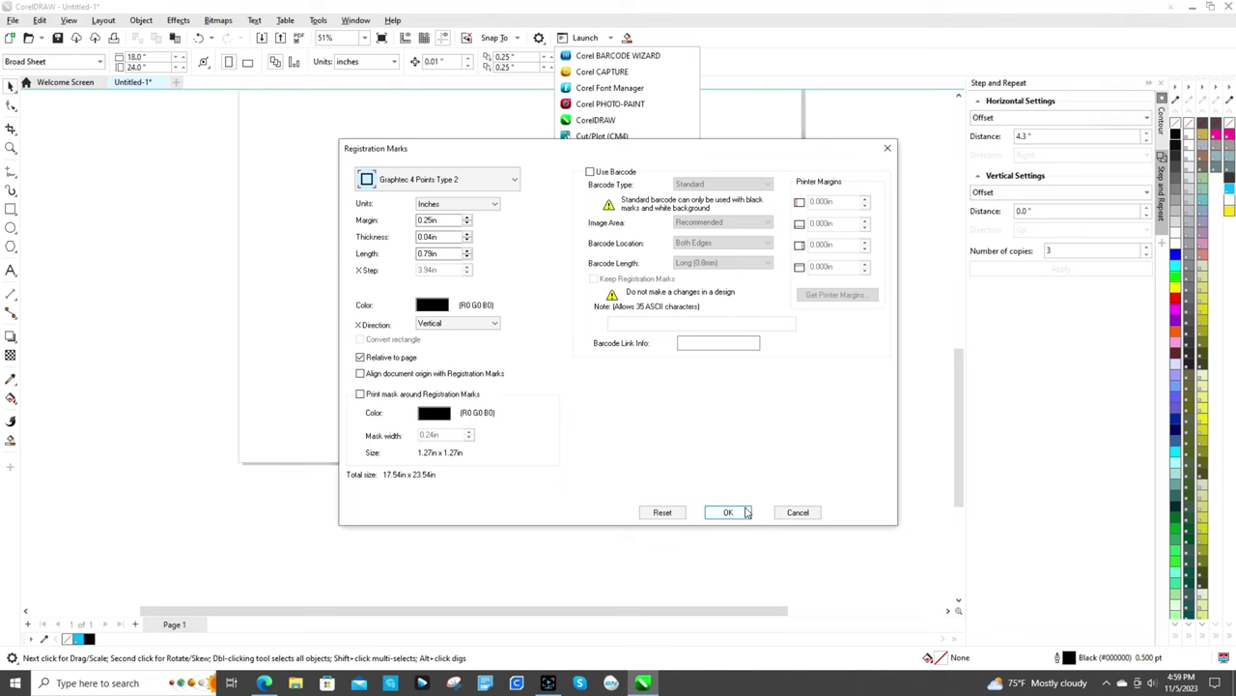
left_click(436, 218)
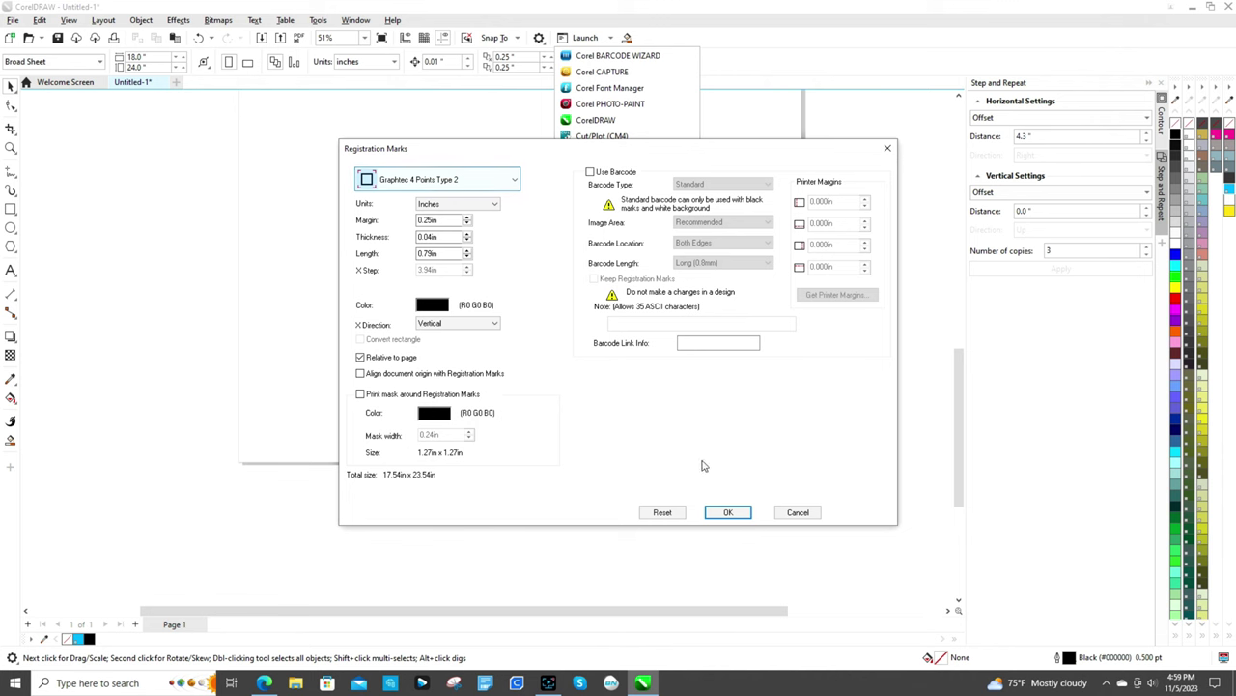
left_click(728, 512)
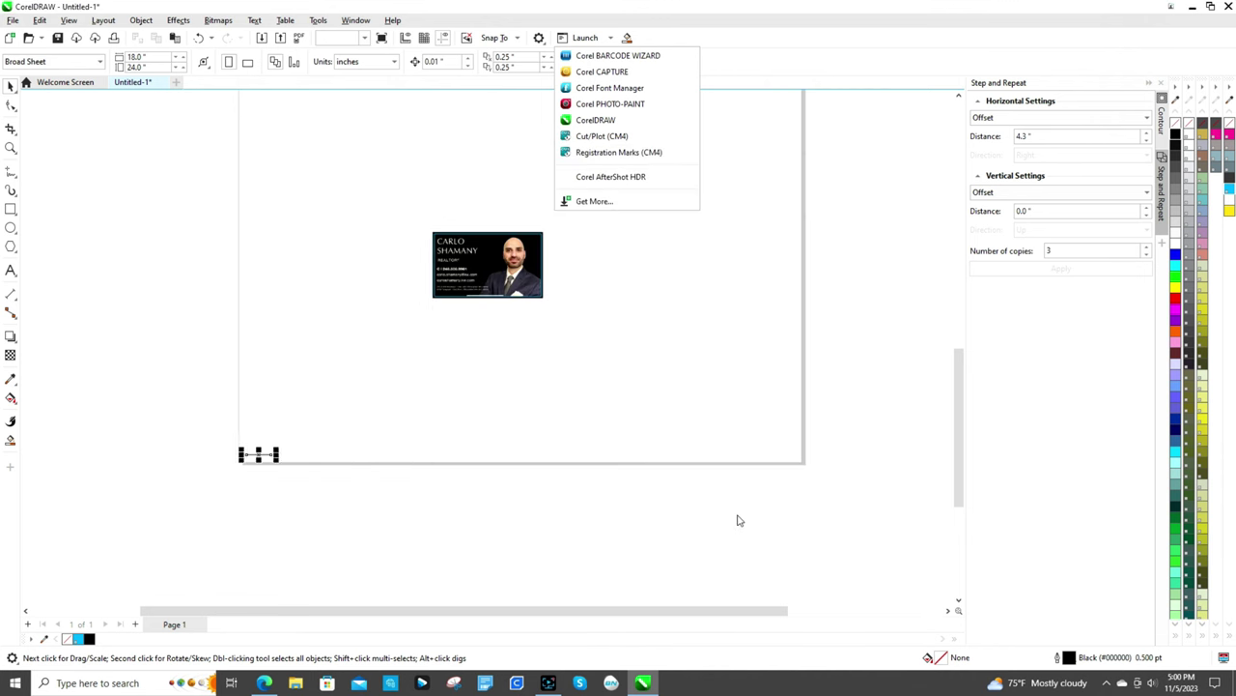
left_click(927, 334)
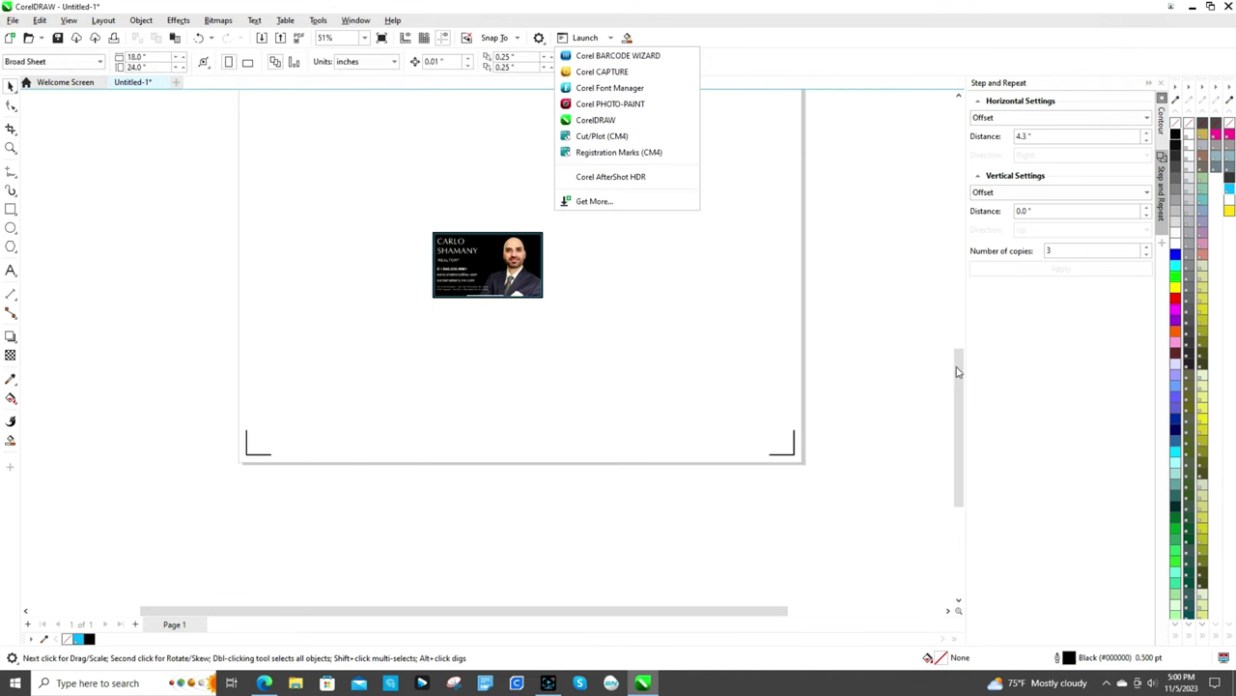
- Move the business card to the page's bottom-left corner inside the registration marks
scroll(676, 187, "down", 2)
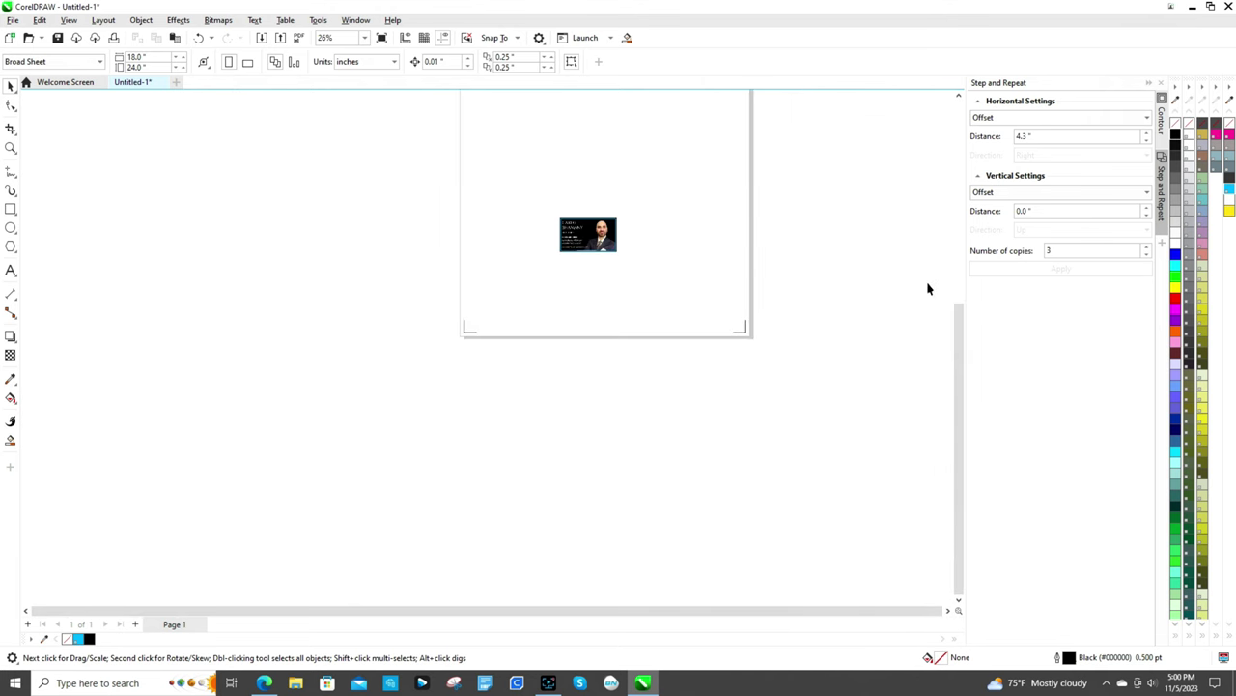
left_click_drag(957, 327, 971, 248)
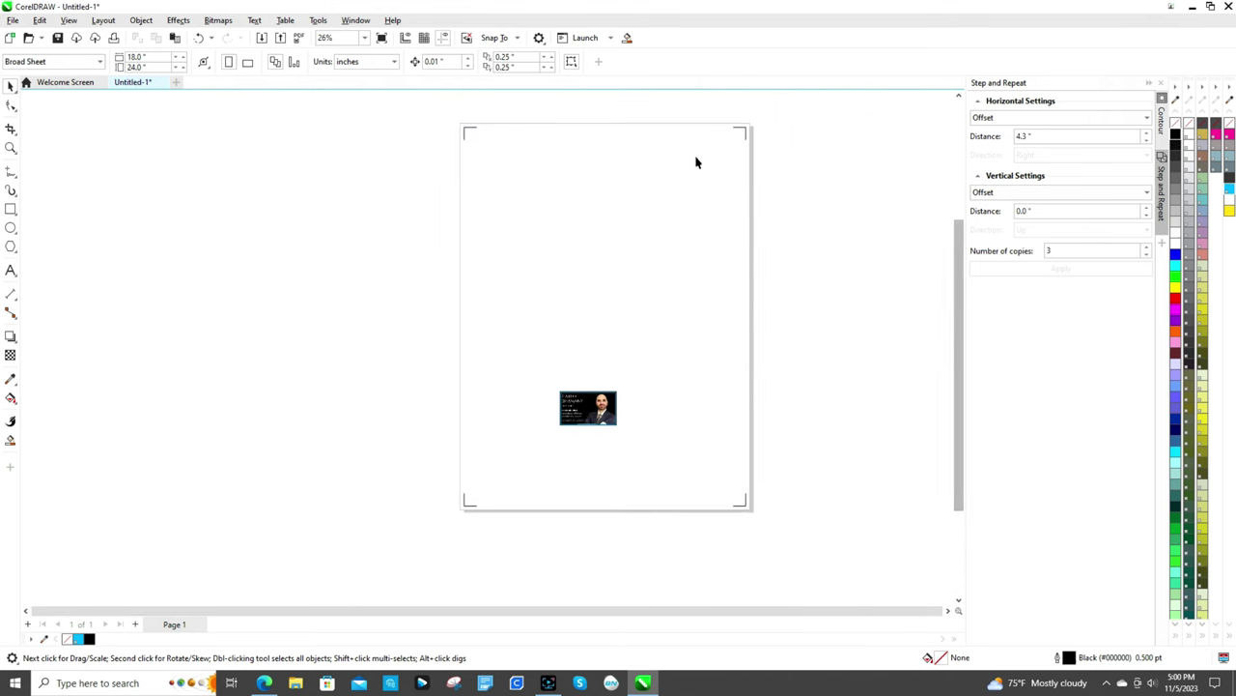
scroll(712, 147, "up", 1)
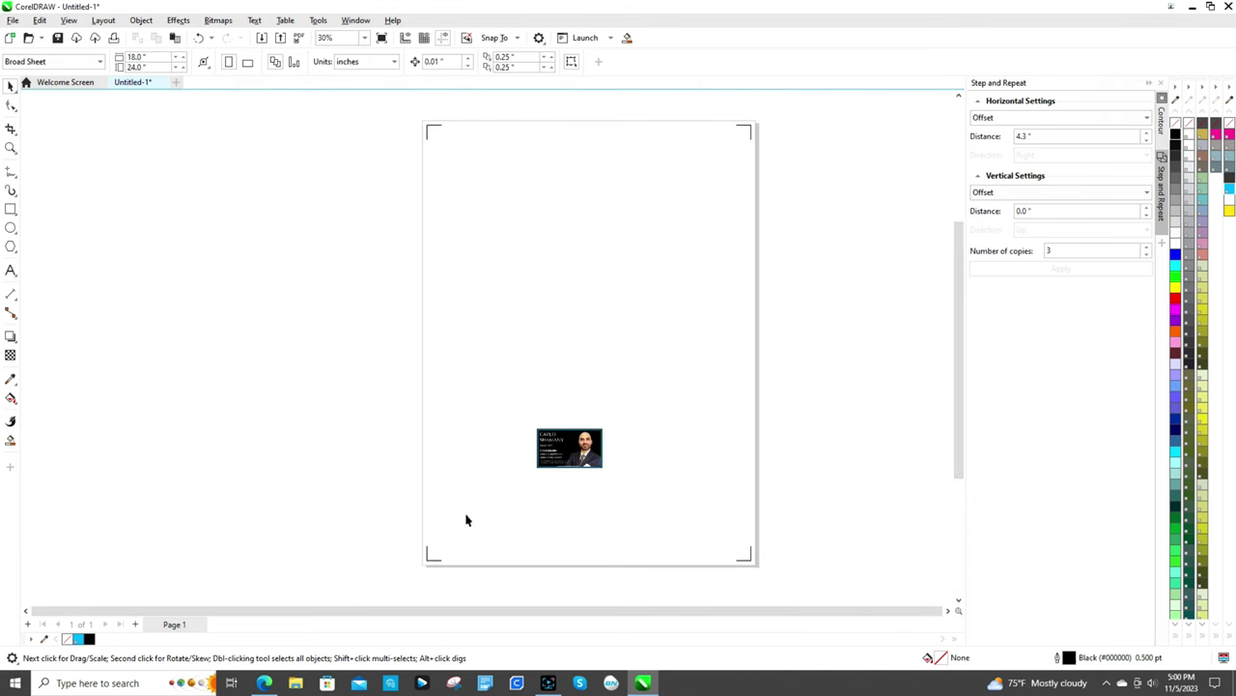
left_click_drag(564, 460, 464, 544)
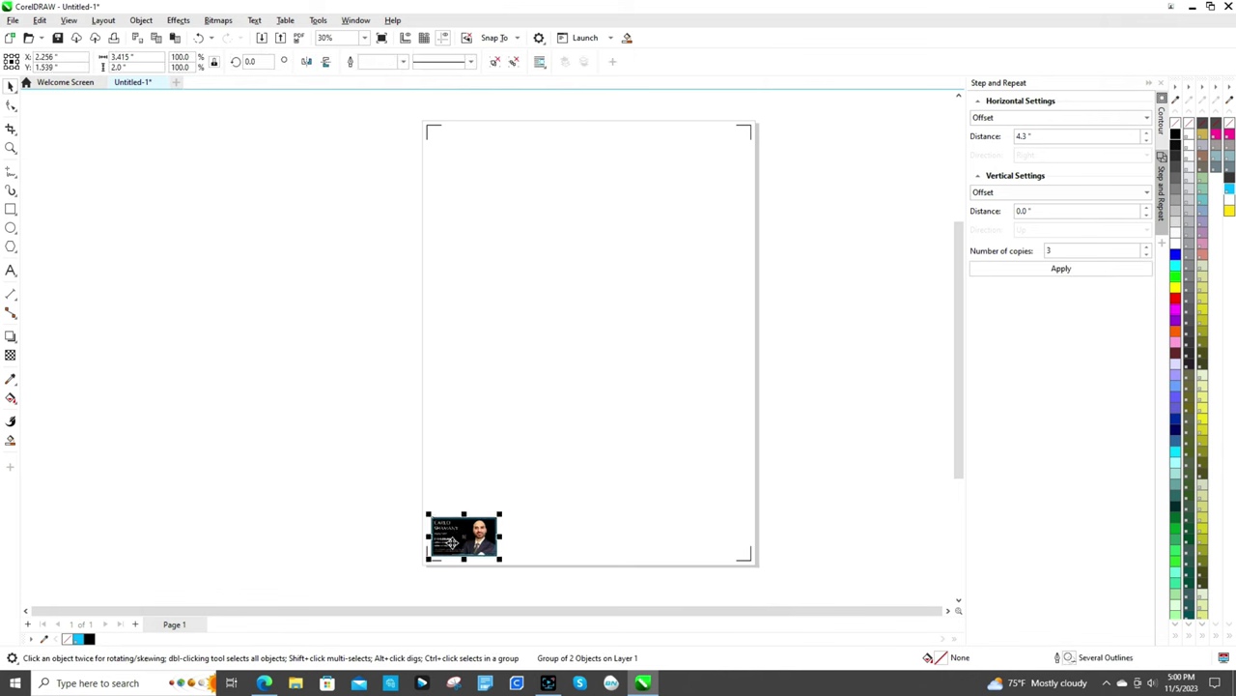
scroll(465, 544, "up", 4)
- Ungroup the card from its PerfCutContour rectangle and pull the rectangle off the card
right_click(505, 482)
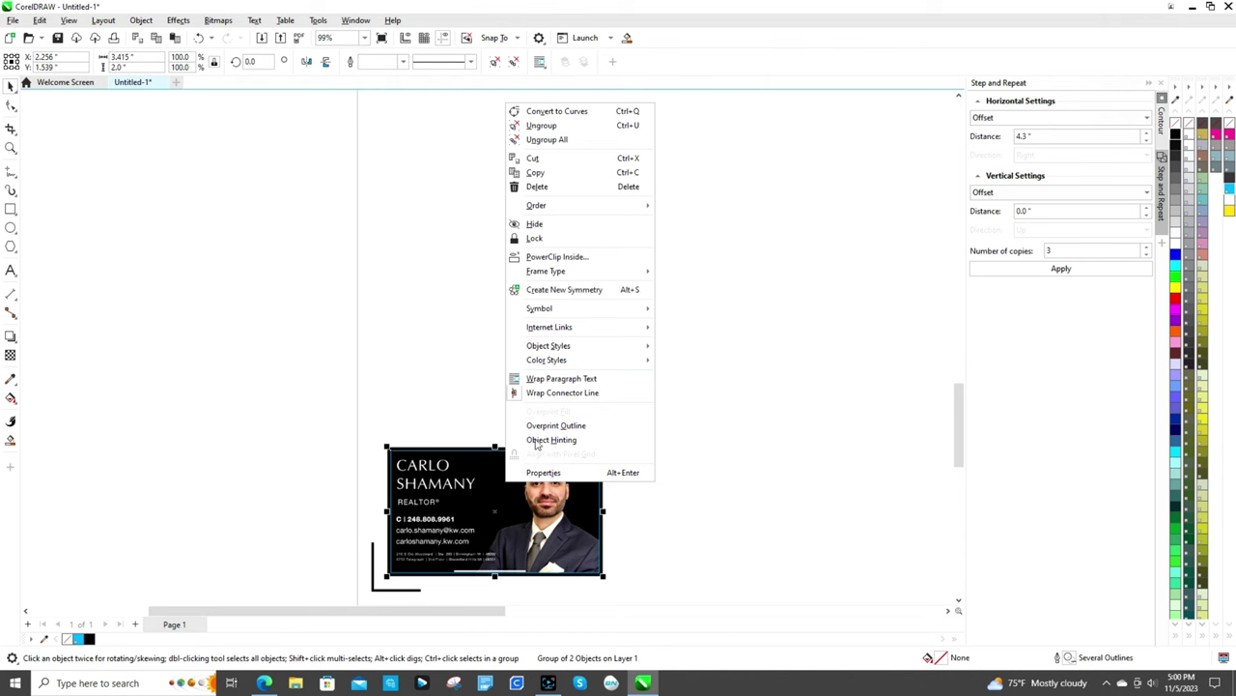
left_click(565, 129)
left_click(651, 357)
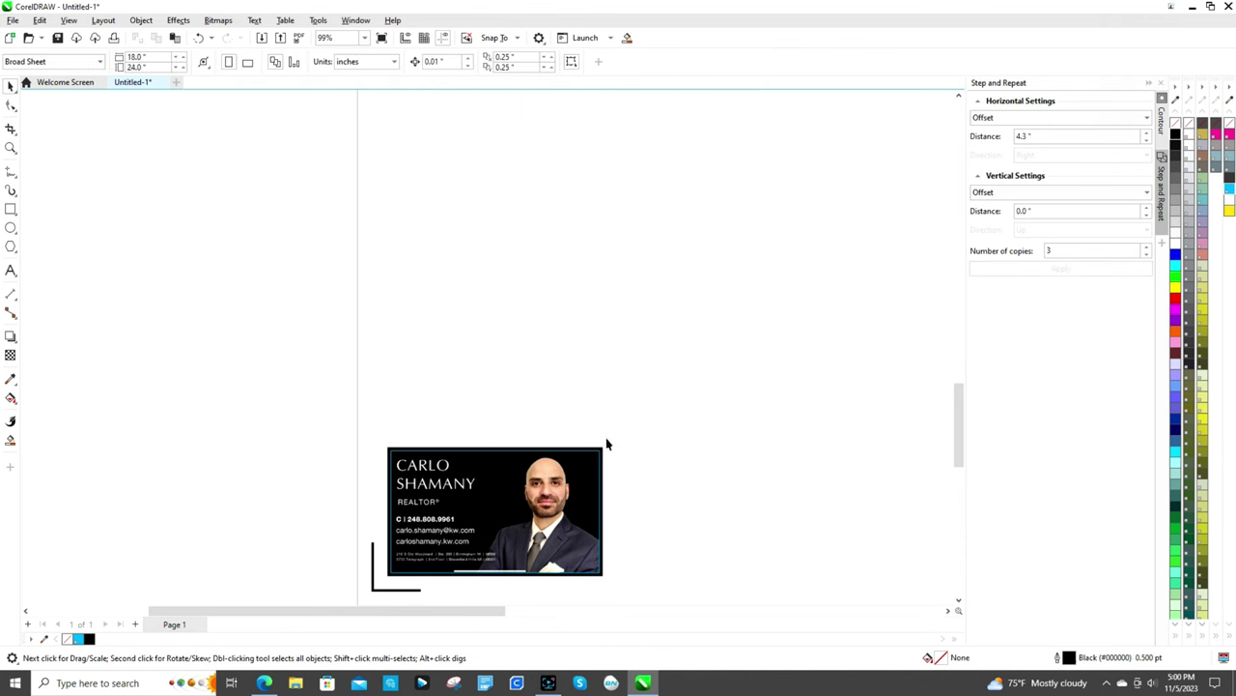
left_click_drag(595, 456, 706, 370)
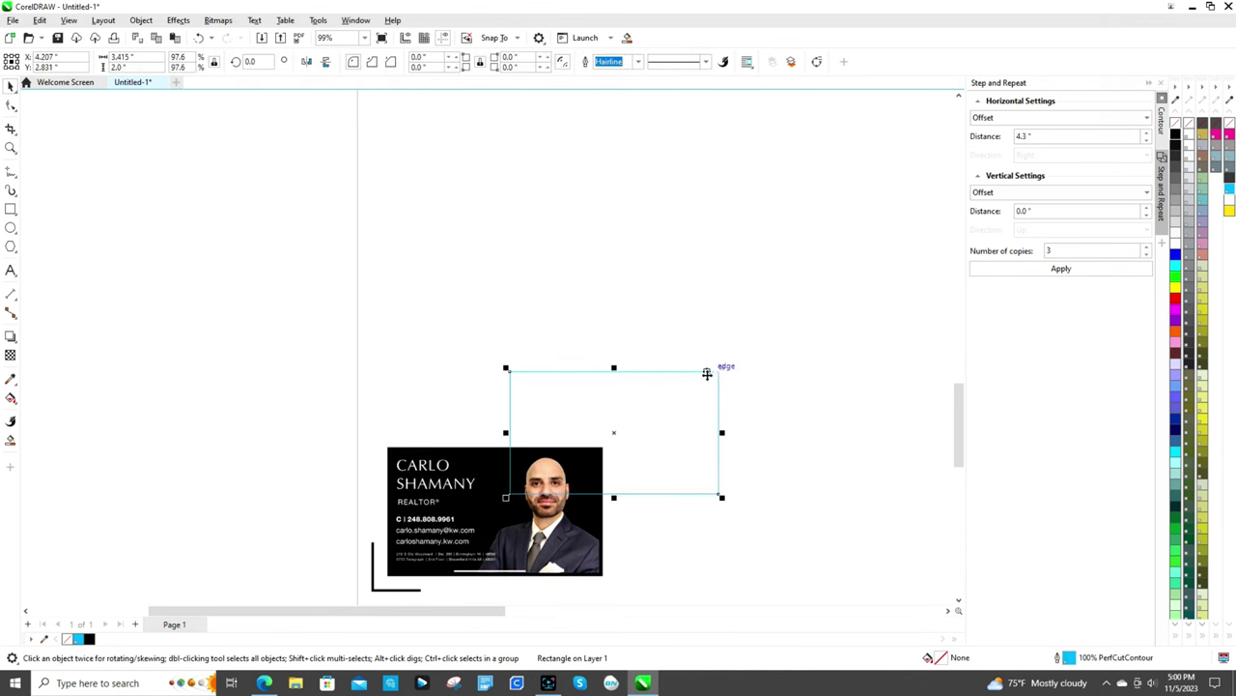
- Select the cyan cut outline rectangle together with the business card
left_click(532, 202)
left_click(486, 461)
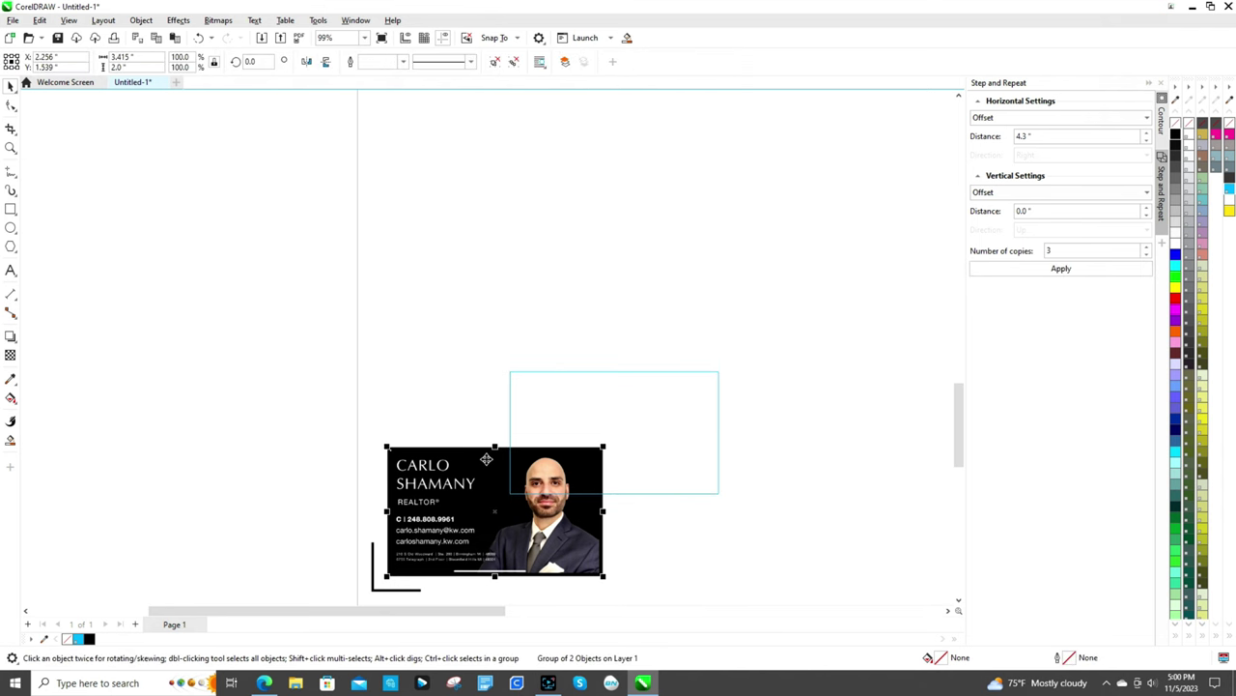
left_click(608, 375)
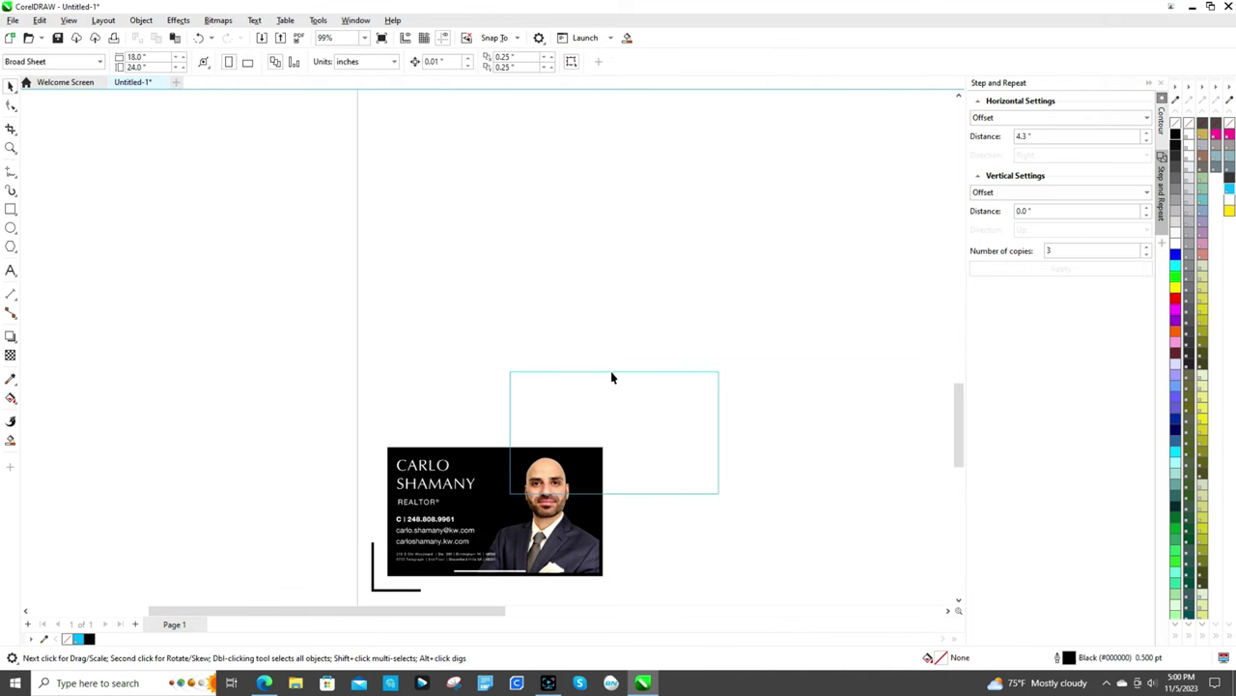
left_click(612, 371)
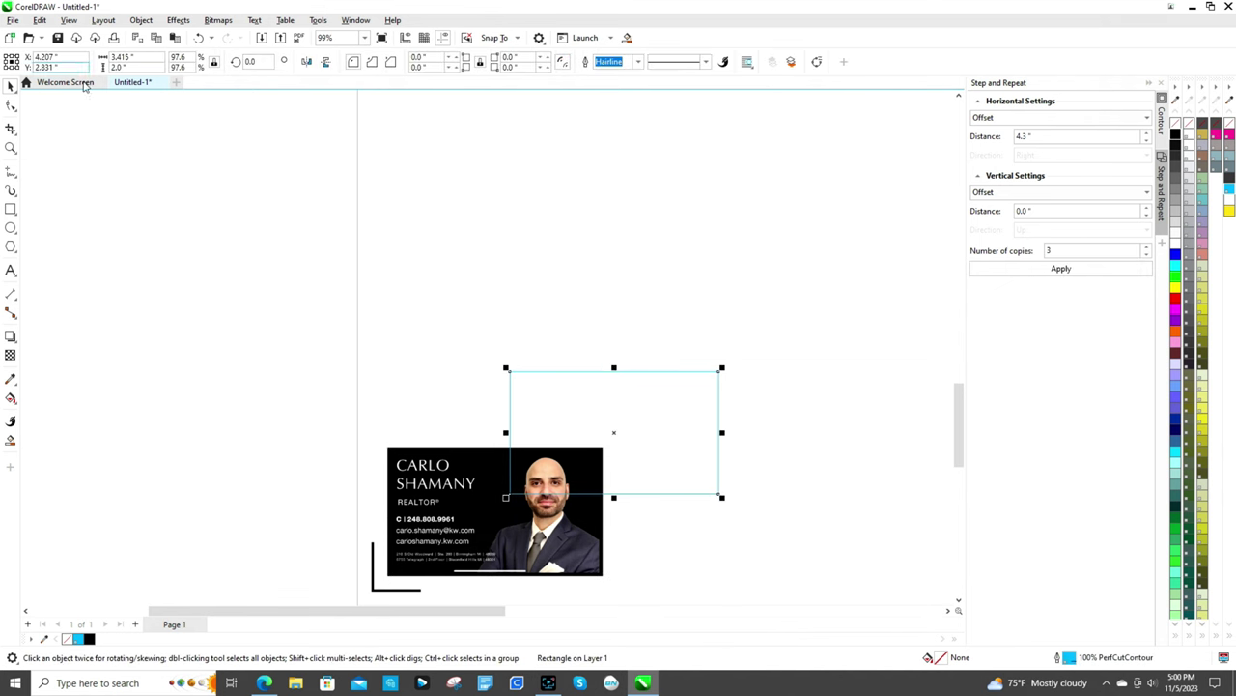
left_click(447, 403)
left_click(449, 452)
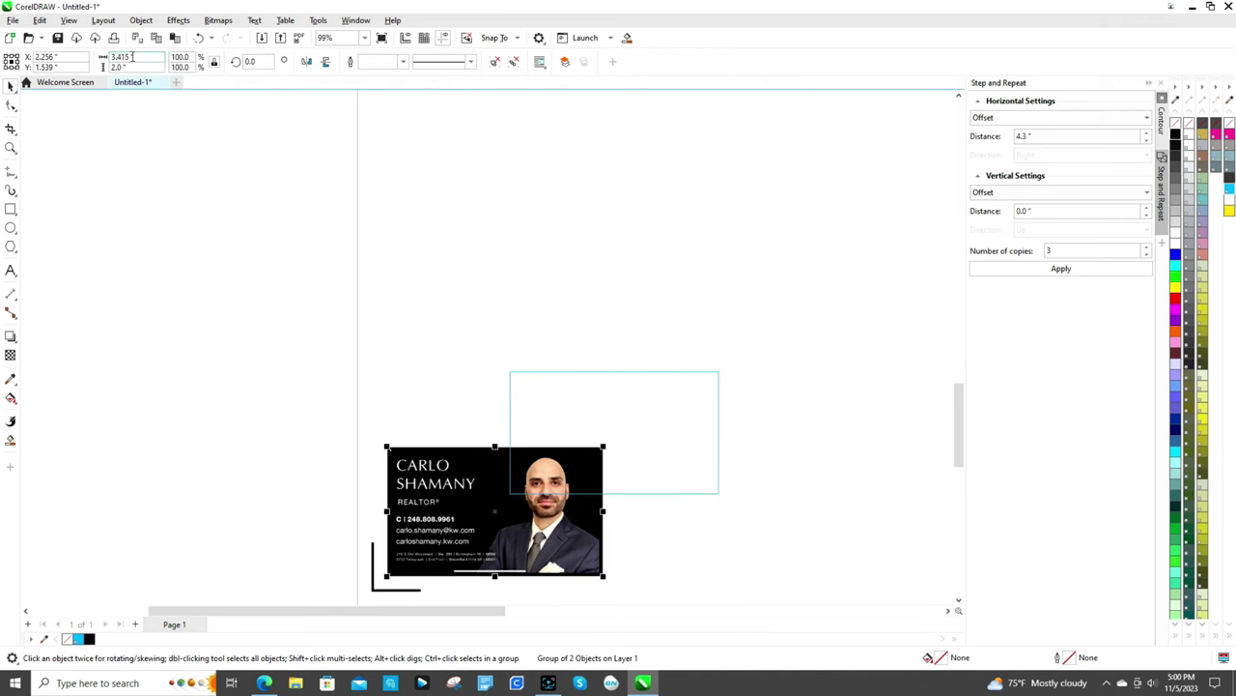
left_click(564, 353)
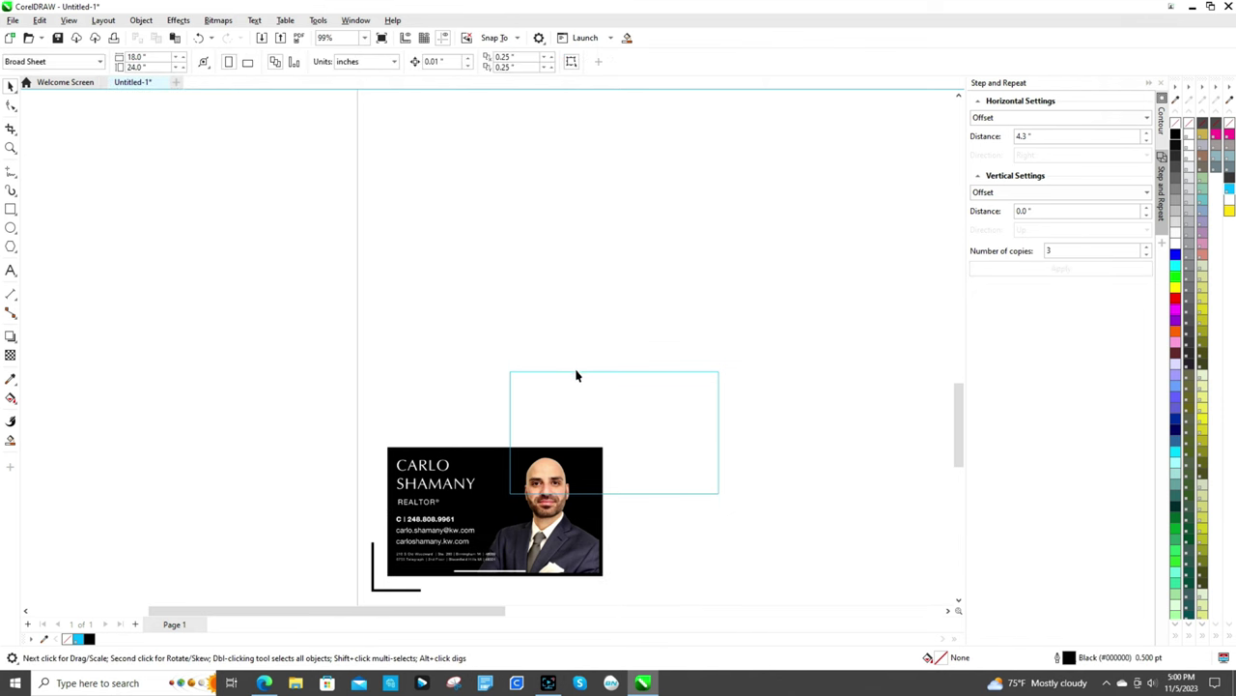
left_click(577, 372)
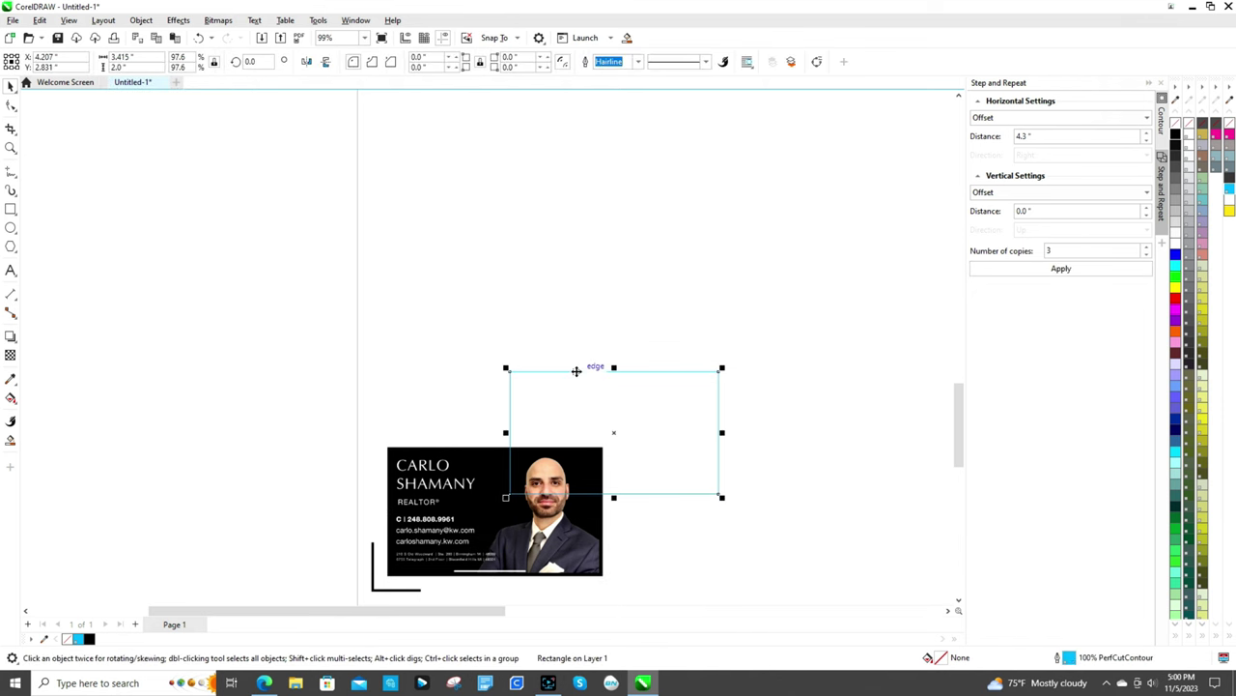
left_click(472, 494, "shift")
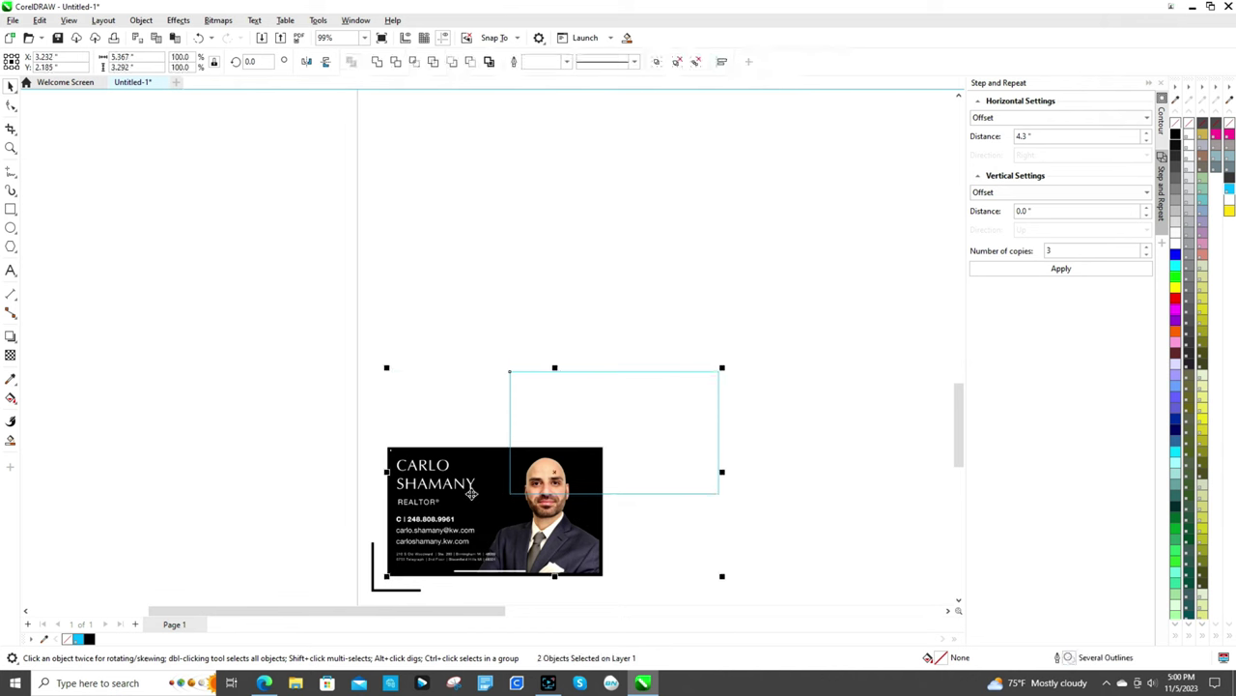
- Centre the rectangle on the card with C and E, then group the two
key("c")
key("e")
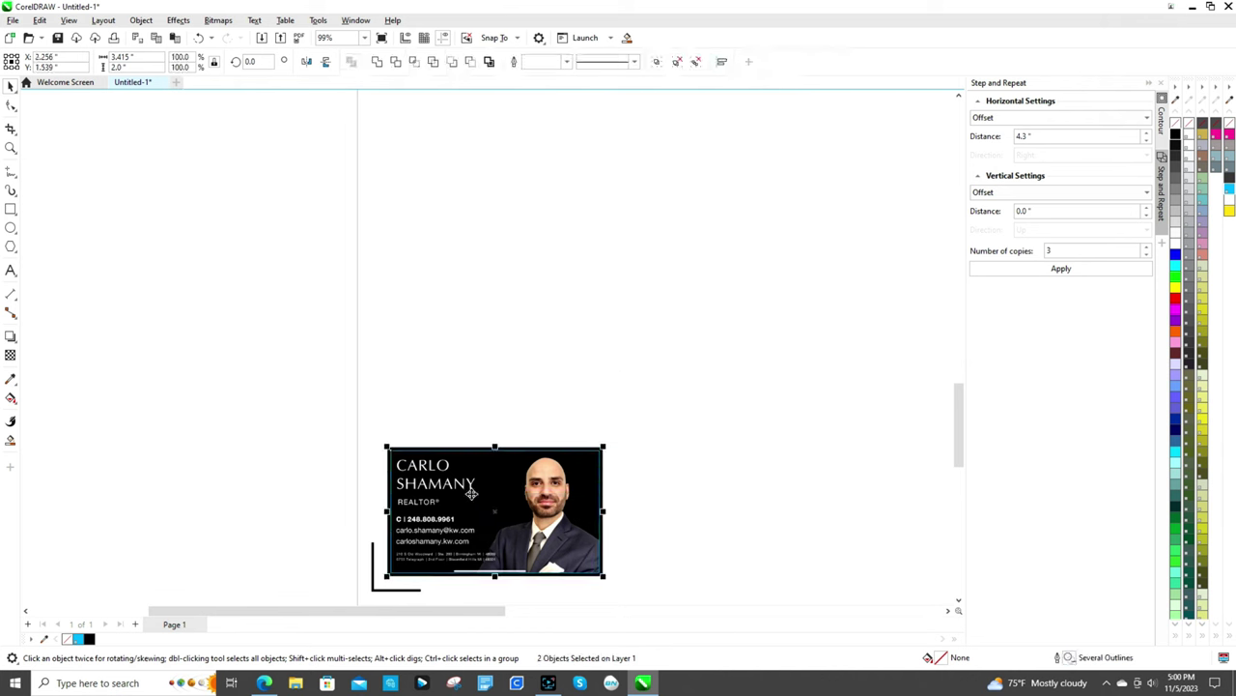
right_click(535, 496)
left_click(568, 184)
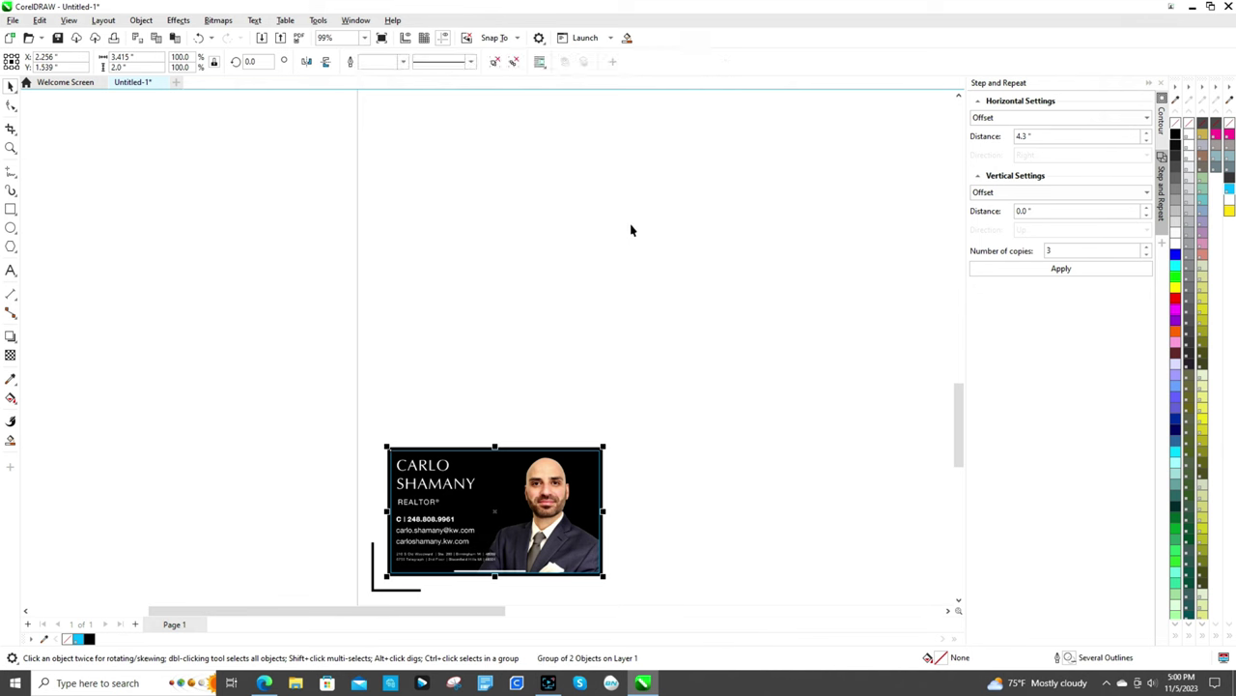
left_click(642, 227)
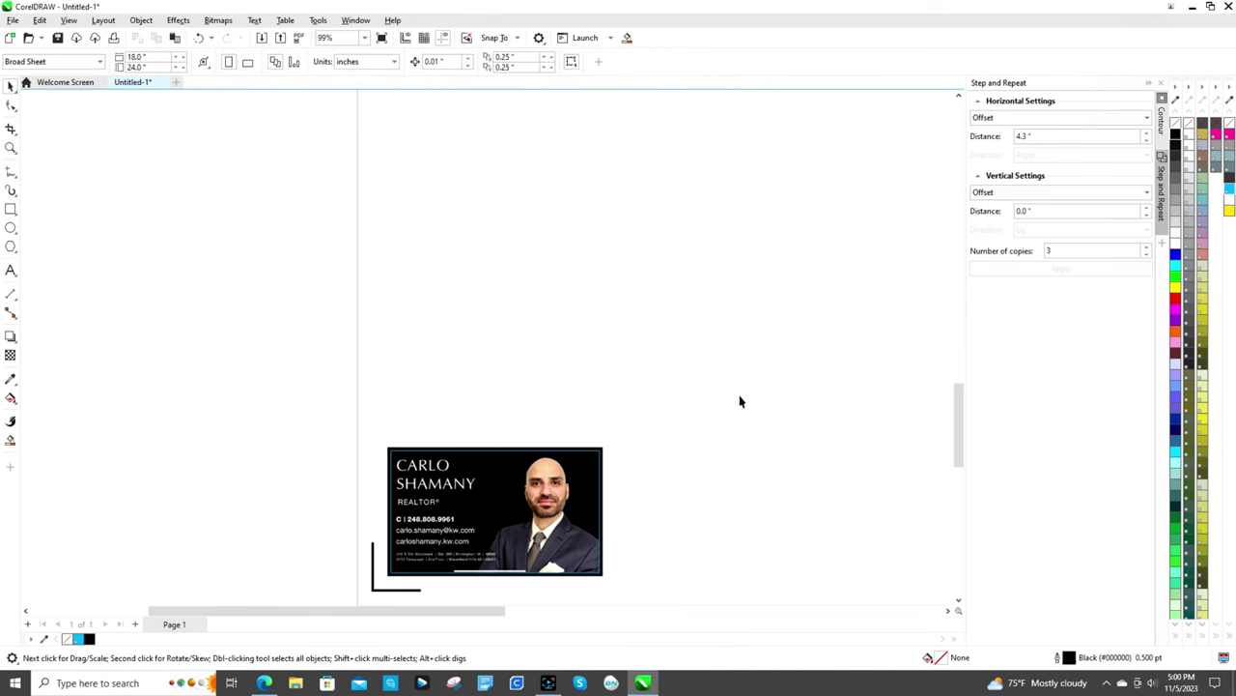
- Step and Repeat the card with 3 copies at a 3.8-inch horizontal offset
left_click(1161, 126)
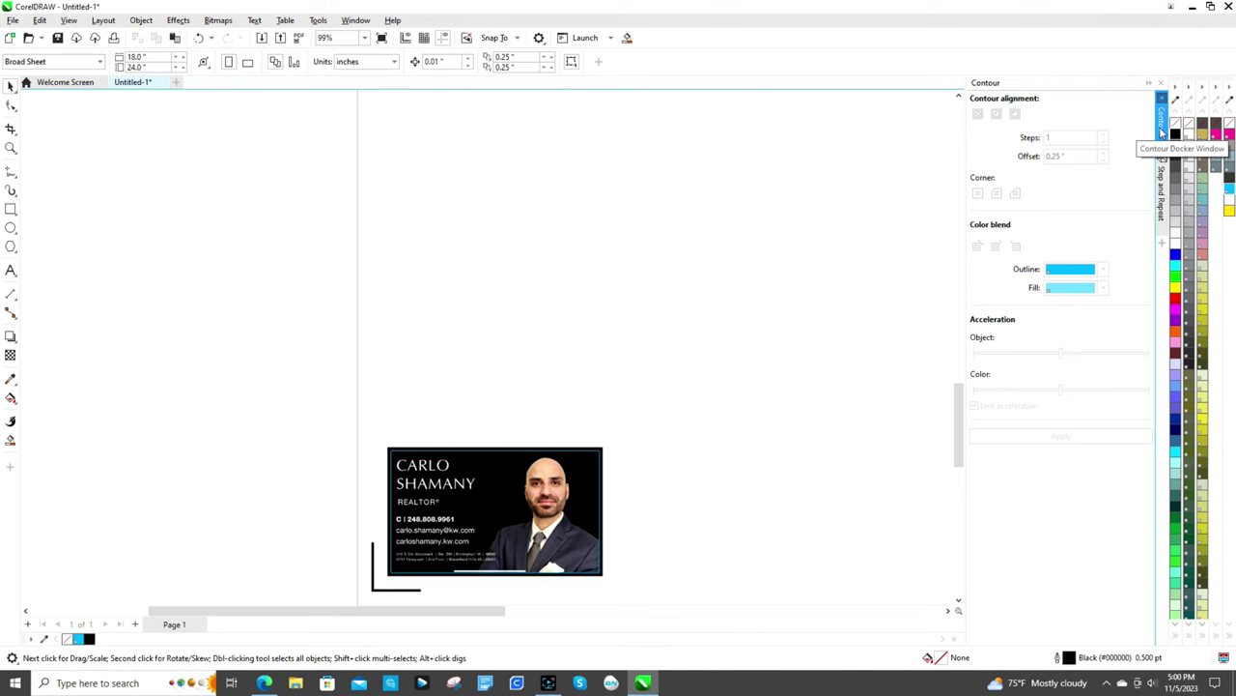
left_click(1162, 201)
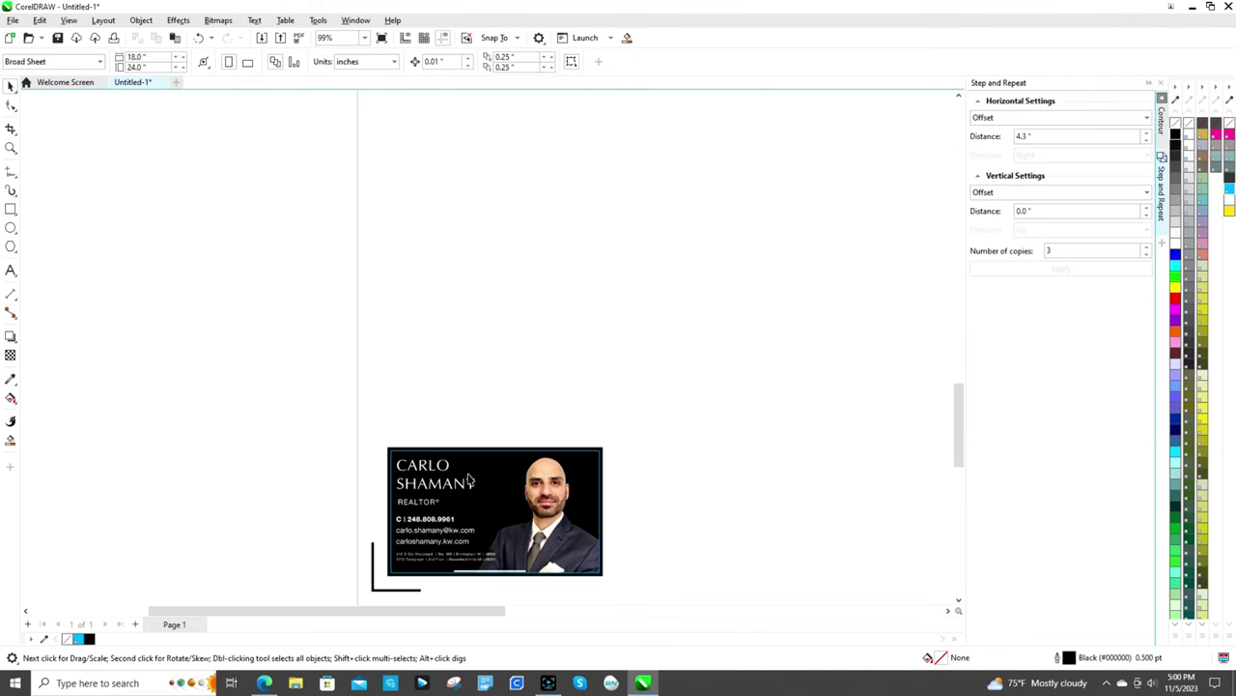
left_click(1055, 136)
left_click_drag(1056, 135, 962, 142)
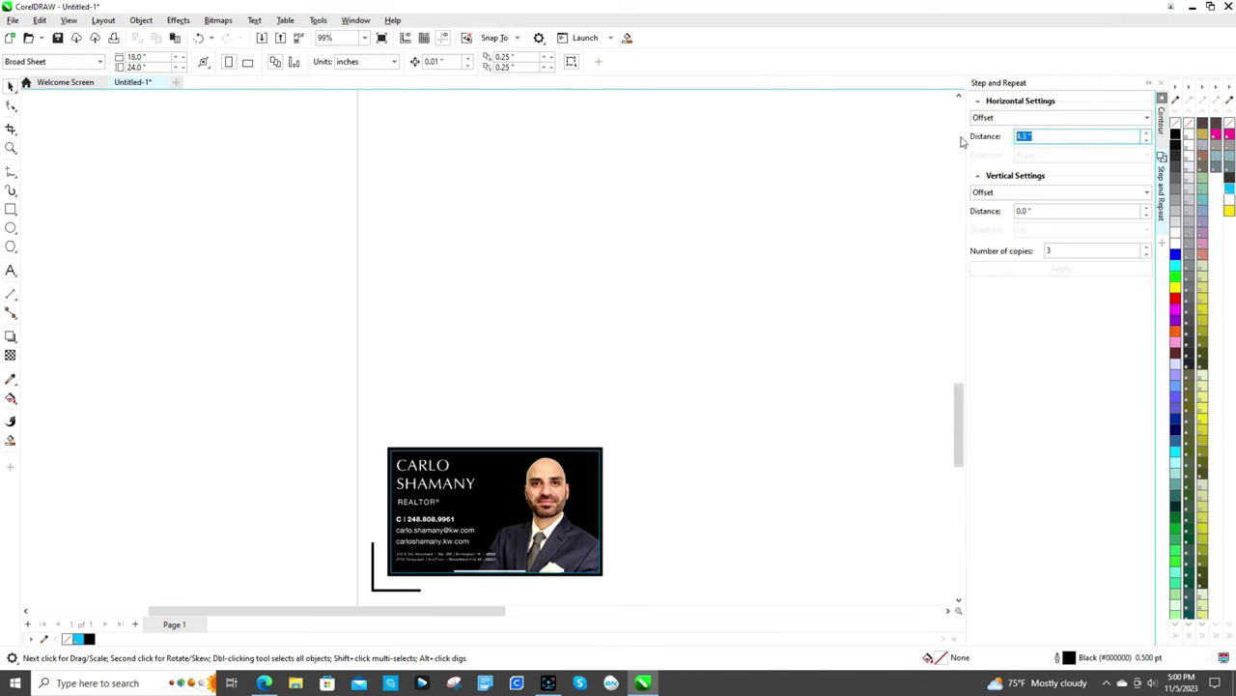
type("3.8")
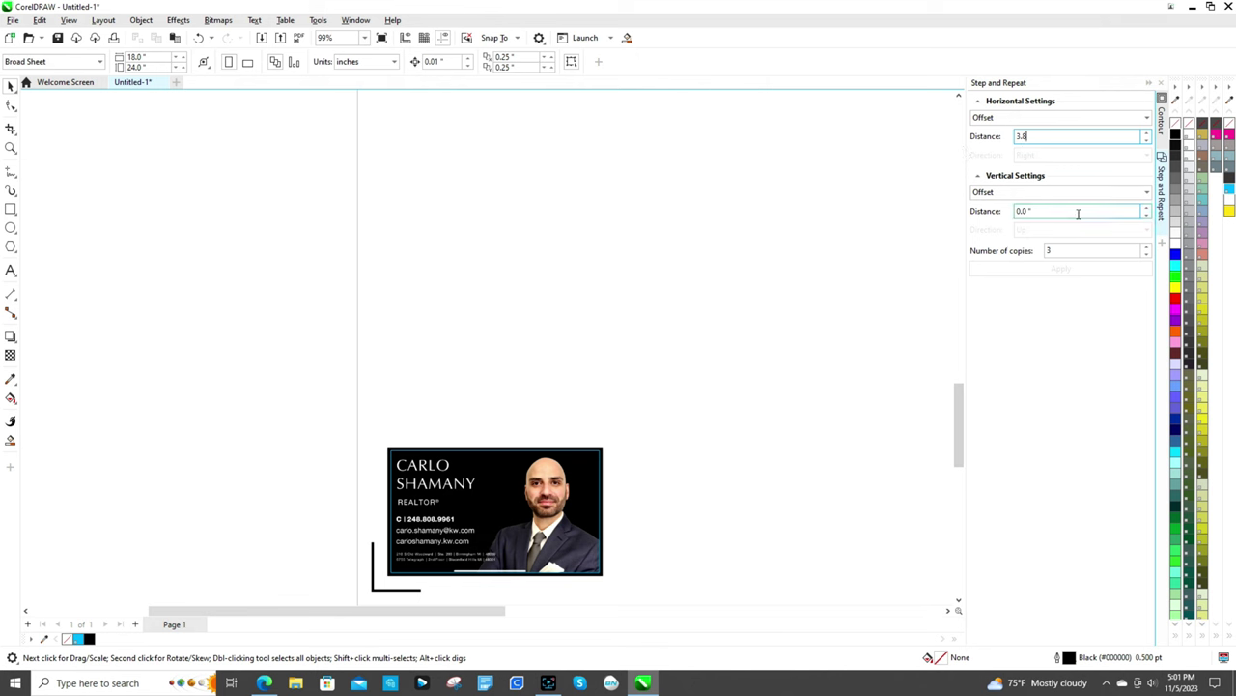
left_click(1060, 249)
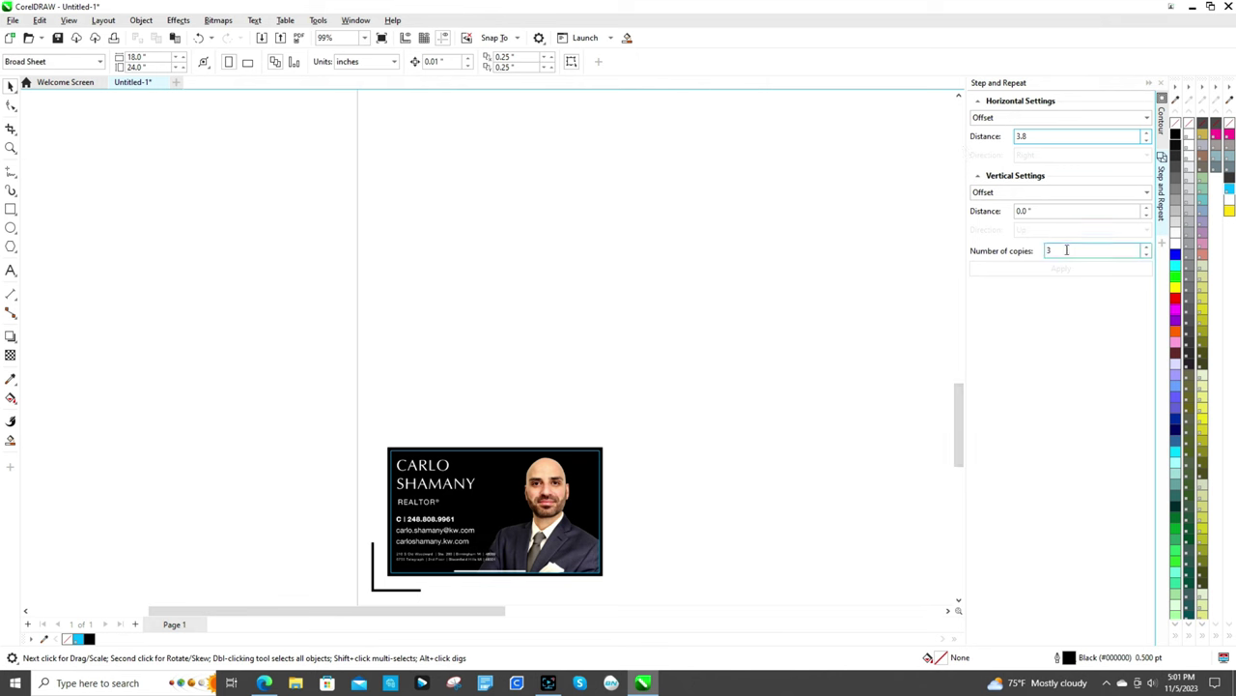
left_click(578, 506)
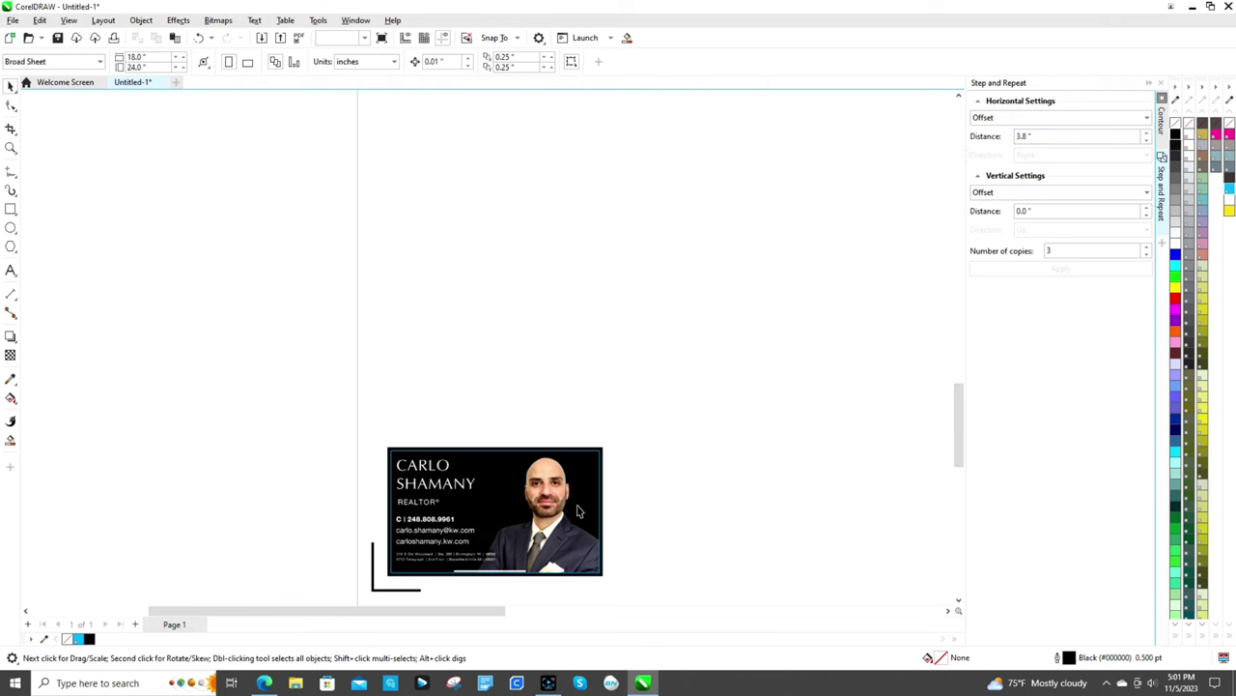
scroll(823, 556, "down", 1)
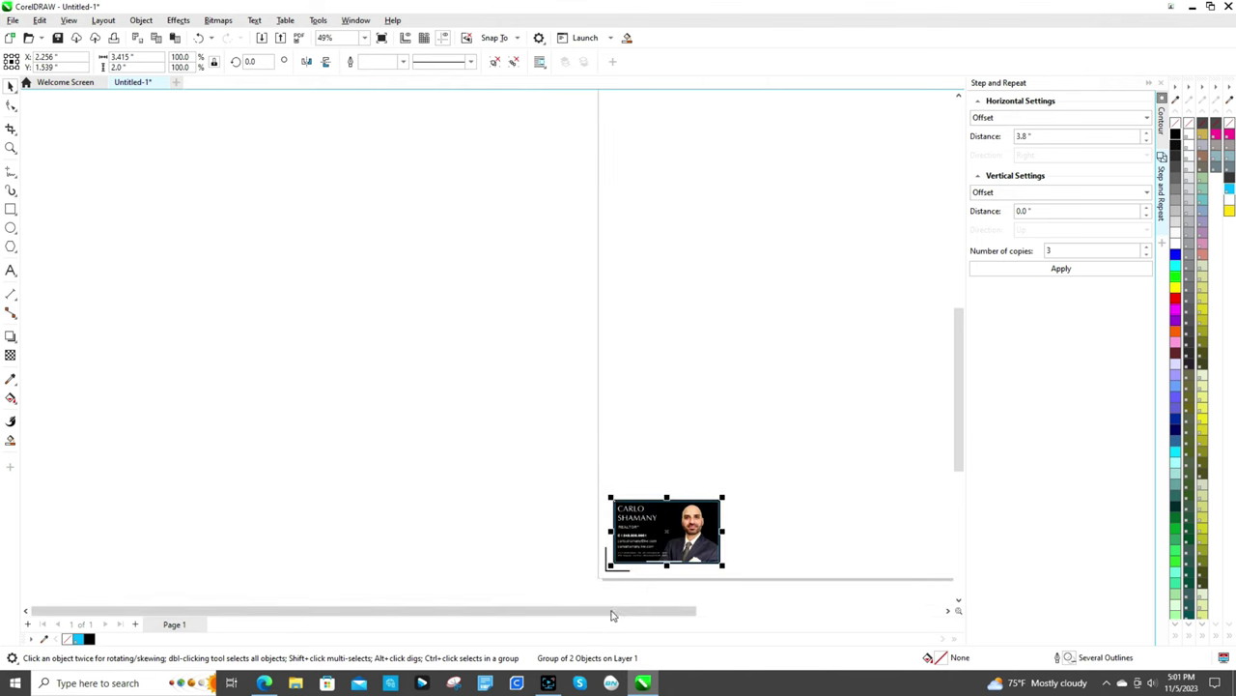
left_click_drag(613, 618, 693, 617)
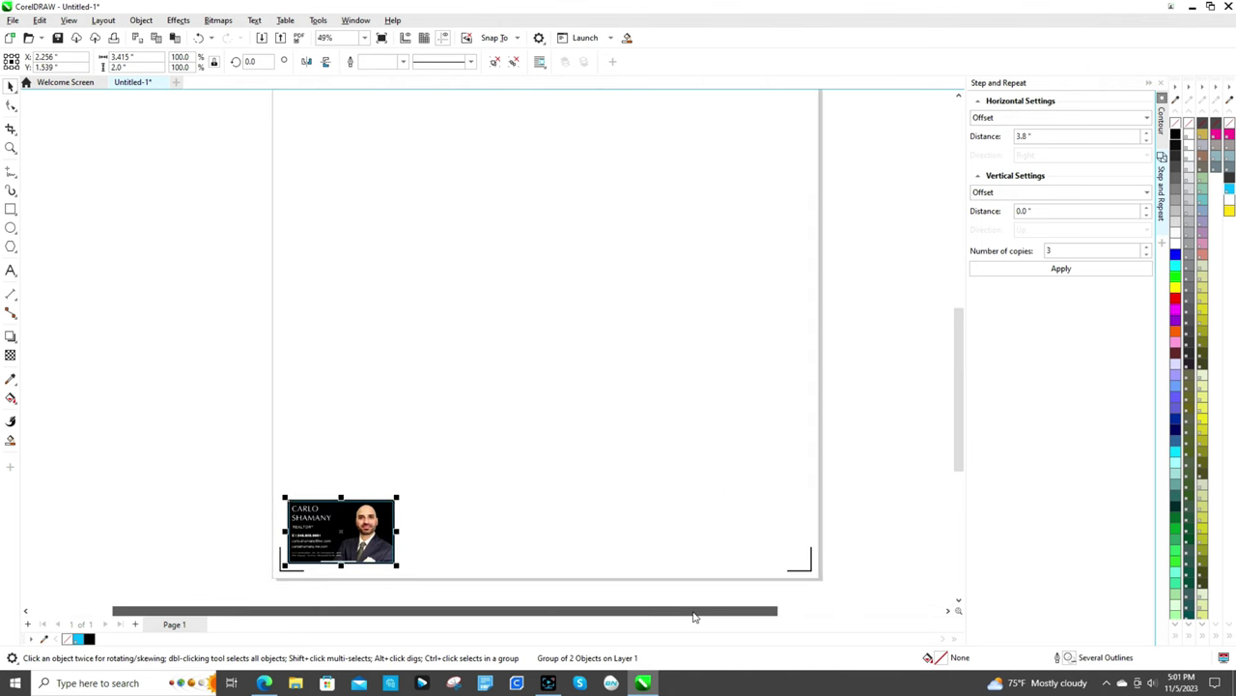
left_click(1027, 274)
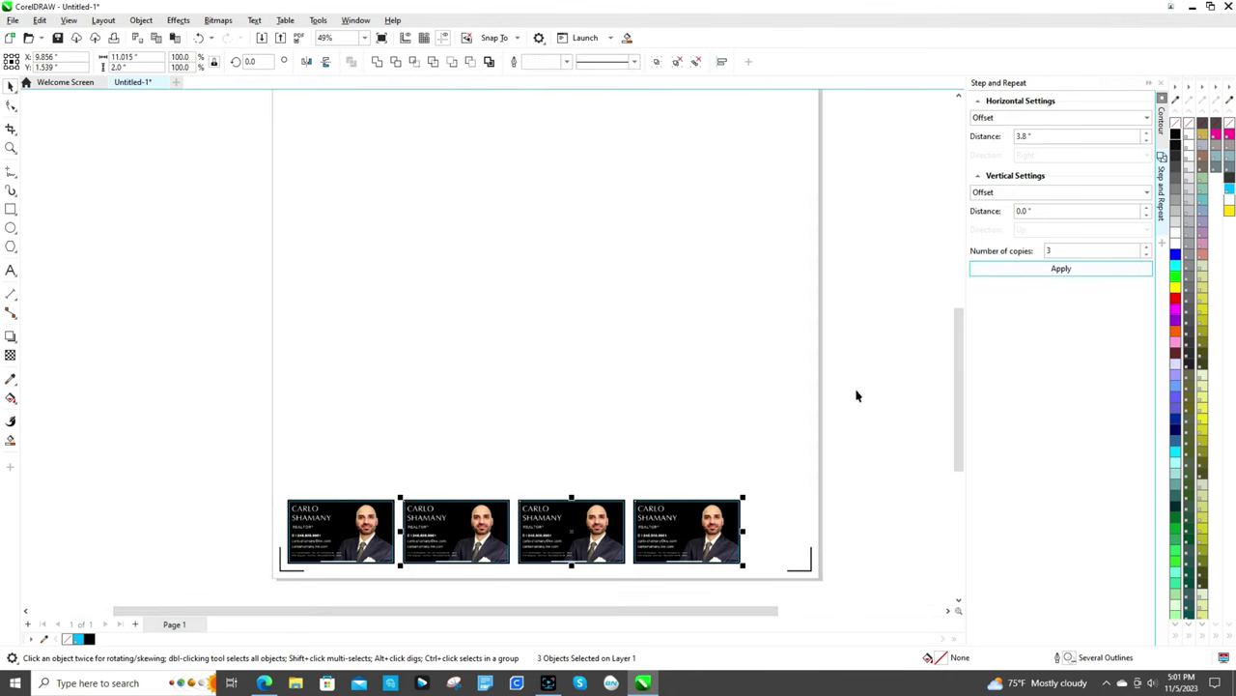
left_click(404, 437)
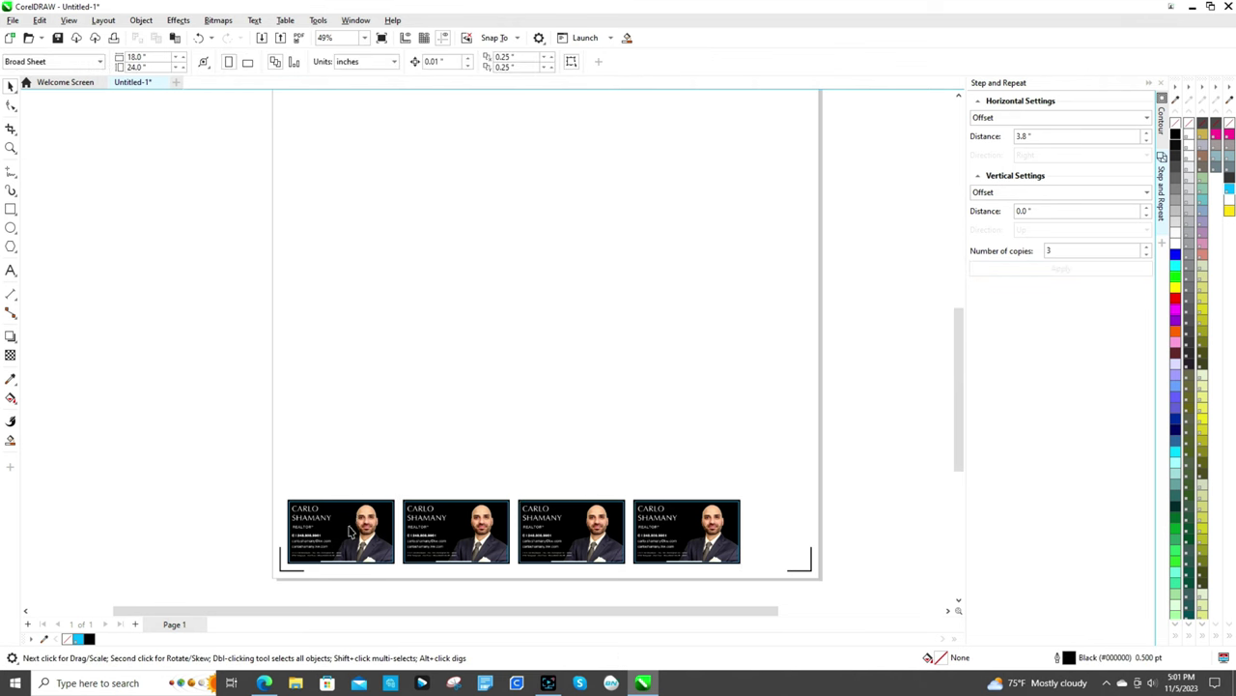
- Undo the copies, rotate the card 90° upright, and place it at the bottom-left corner
left_click(200, 37)
left_click(319, 526)
scroll(305, 517, "up", 2)
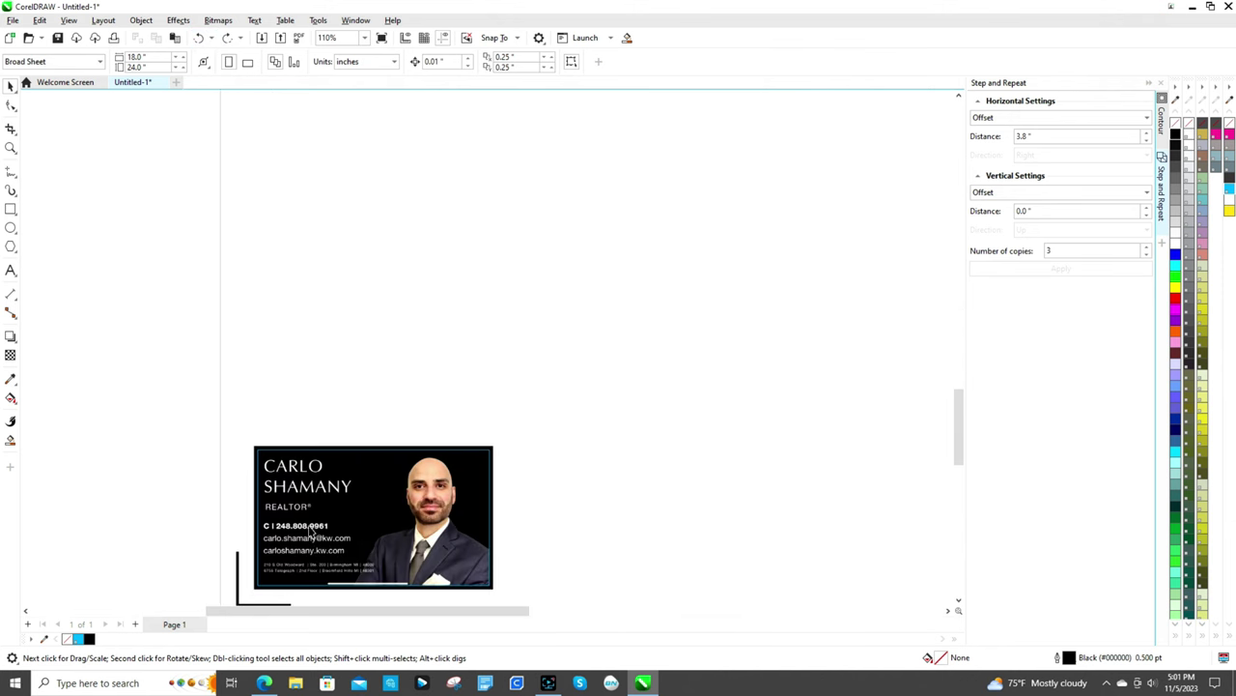
left_click(305, 517)
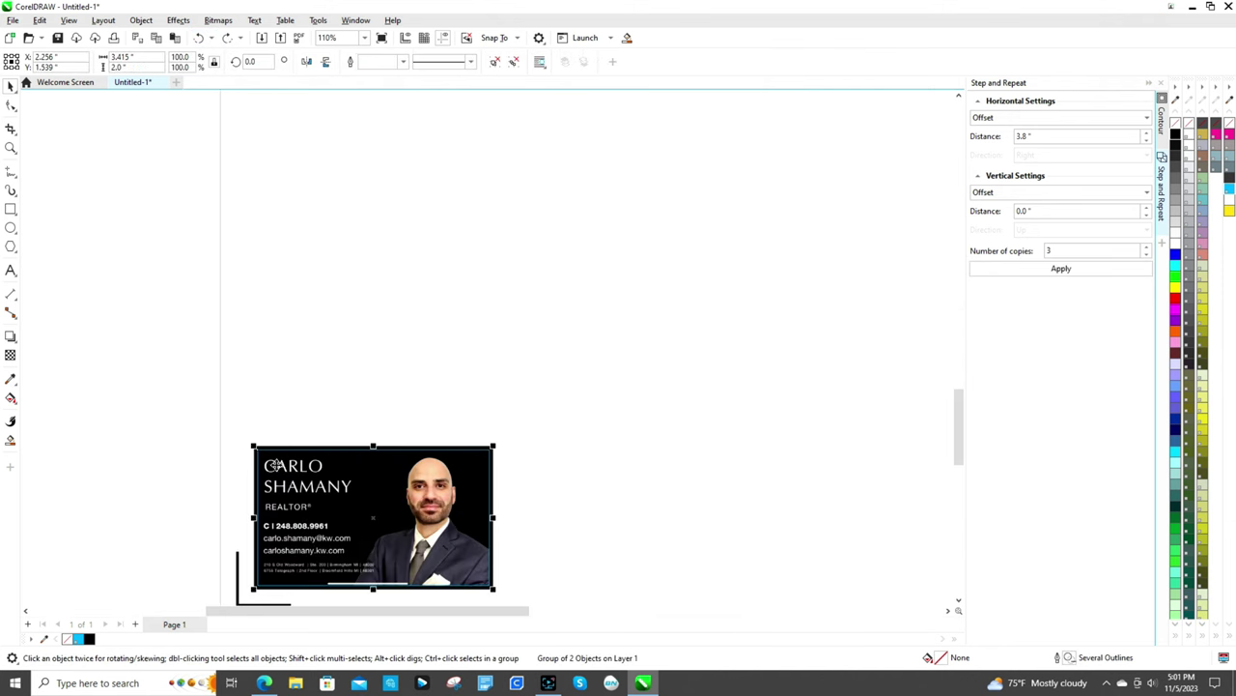
left_click_drag(251, 443, 467, 364)
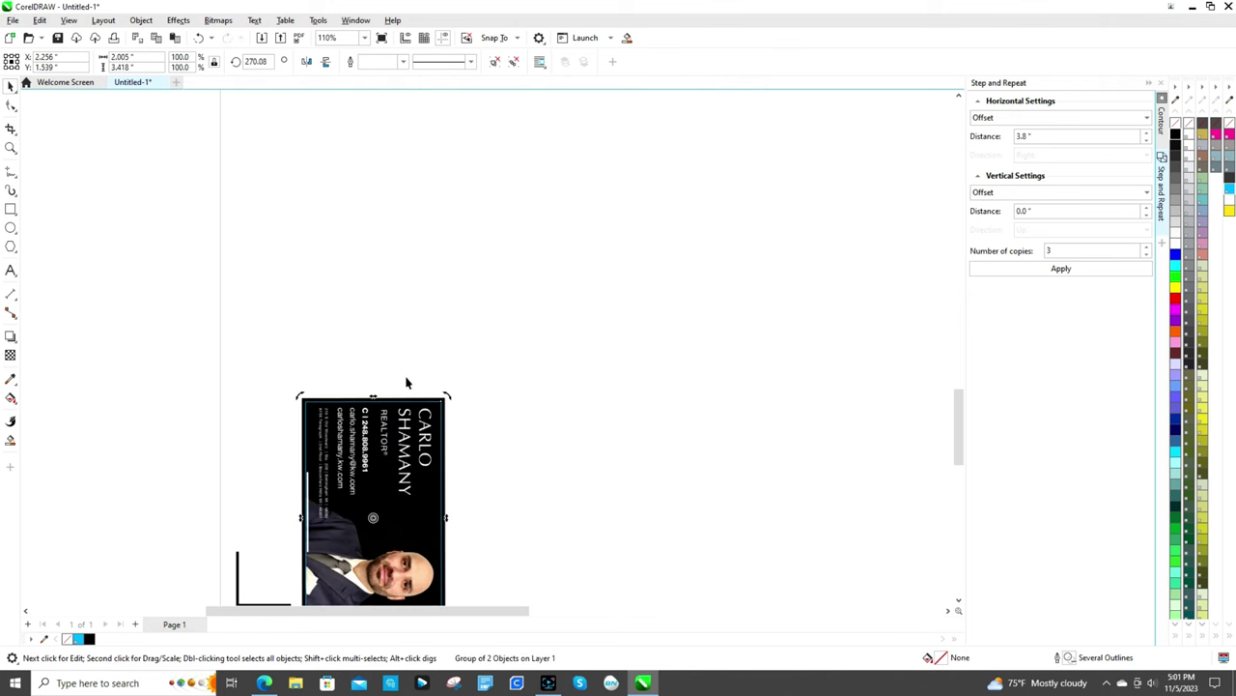
scroll(362, 454, "down", 2)
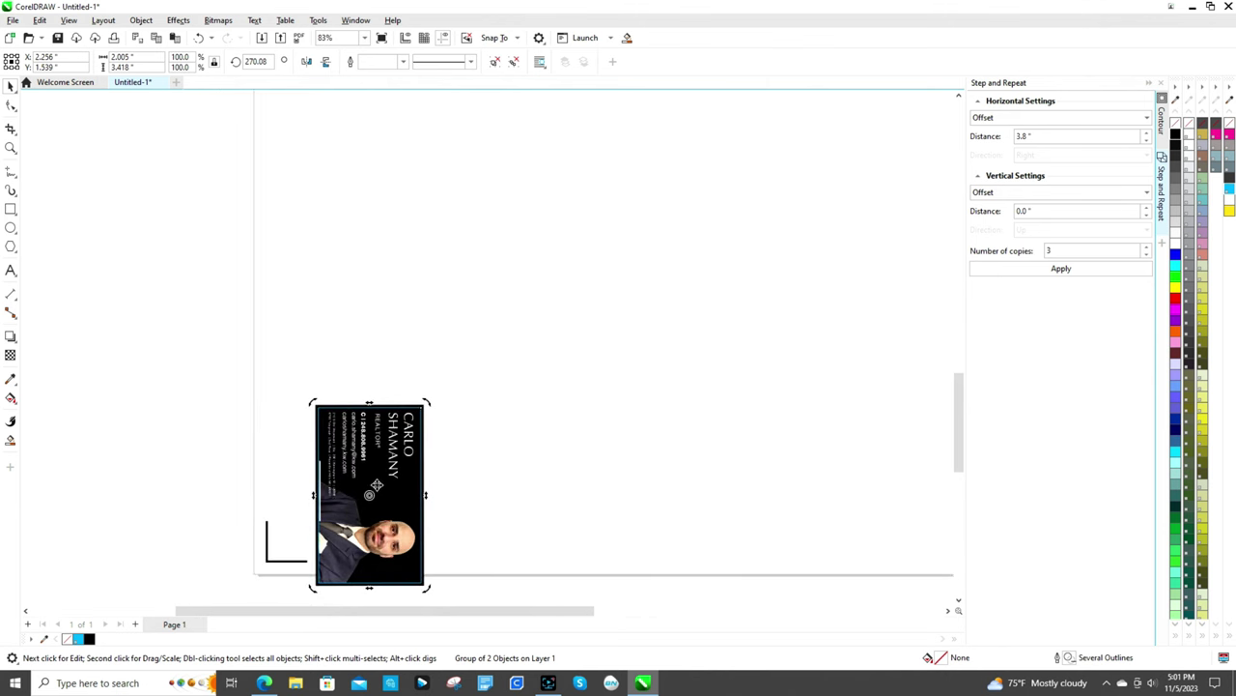
left_click_drag(376, 485, 343, 447)
left_click(505, 364)
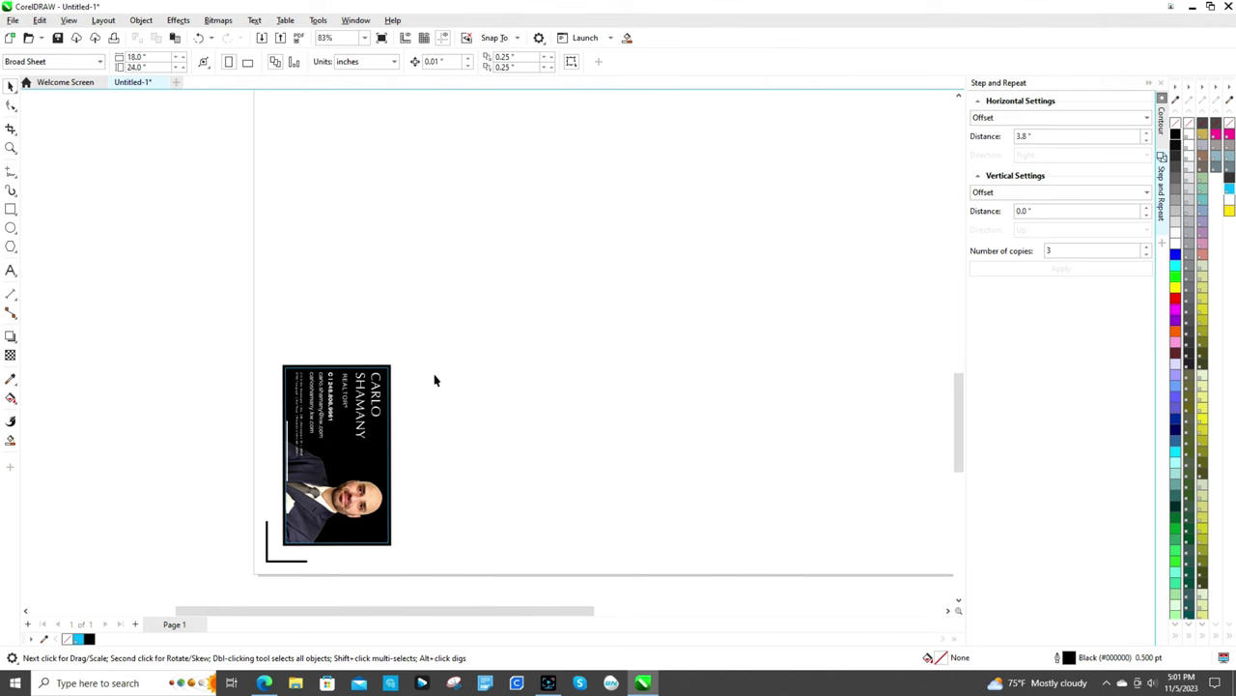
left_click(355, 425)
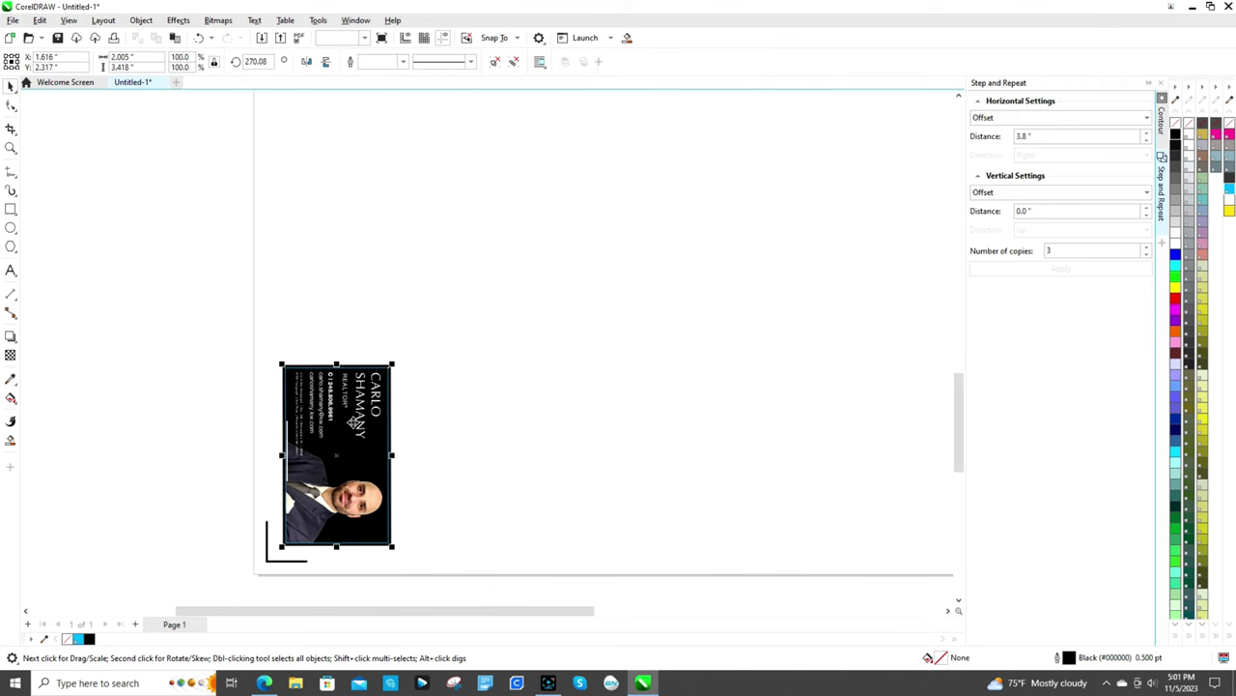
- Try Step and Repeat at 2.3-inch spacing with 5, then 6 copies, undoing each
left_click(1071, 135)
left_click_drag(1072, 135, 968, 138)
type("2")
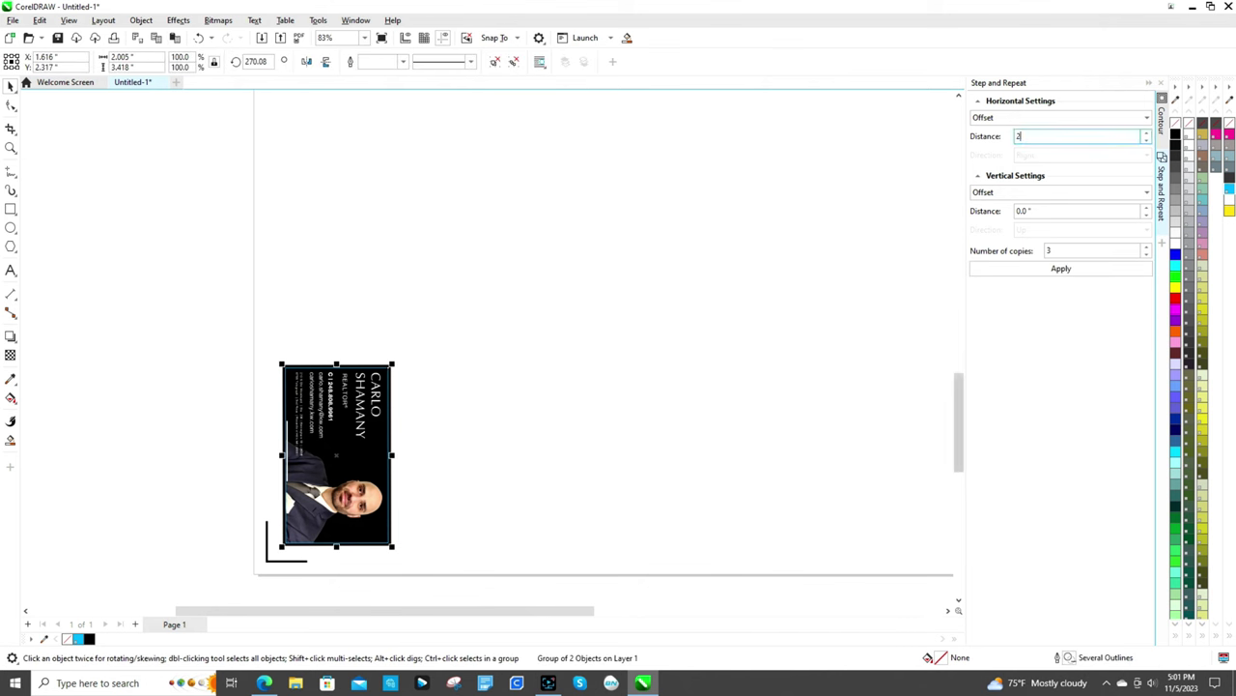
type(".3")
key("Tab")
key("Tab")
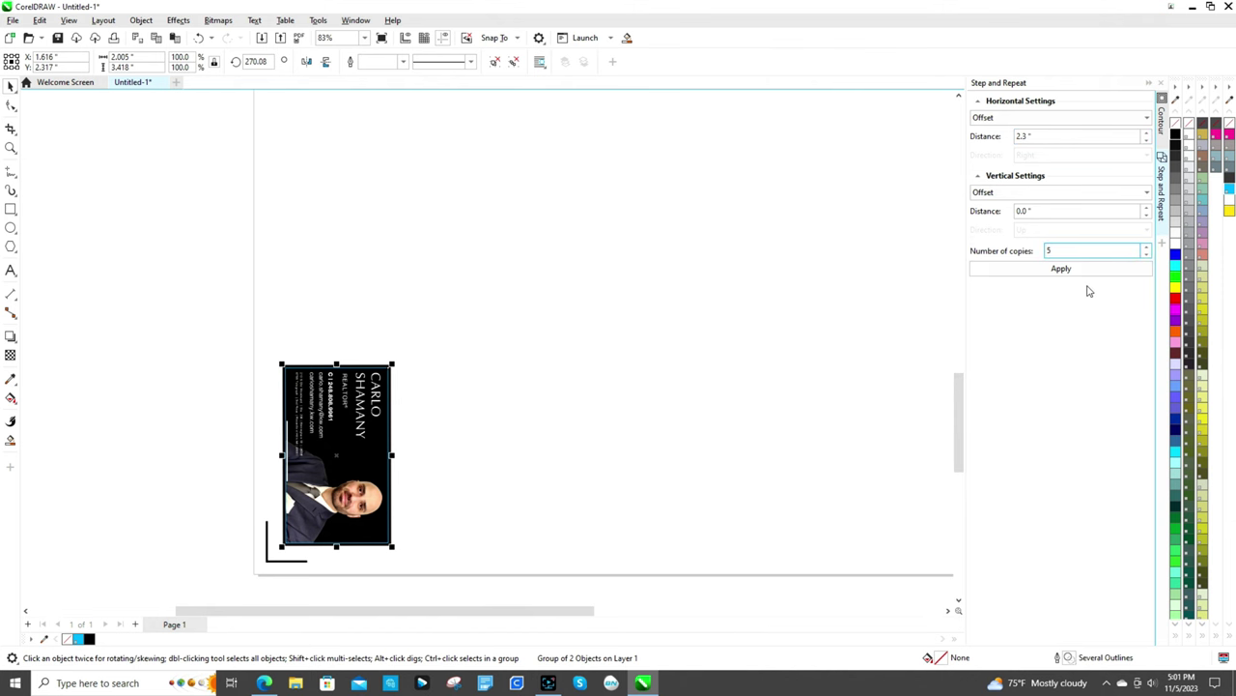
type("5")
left_click(1102, 270)
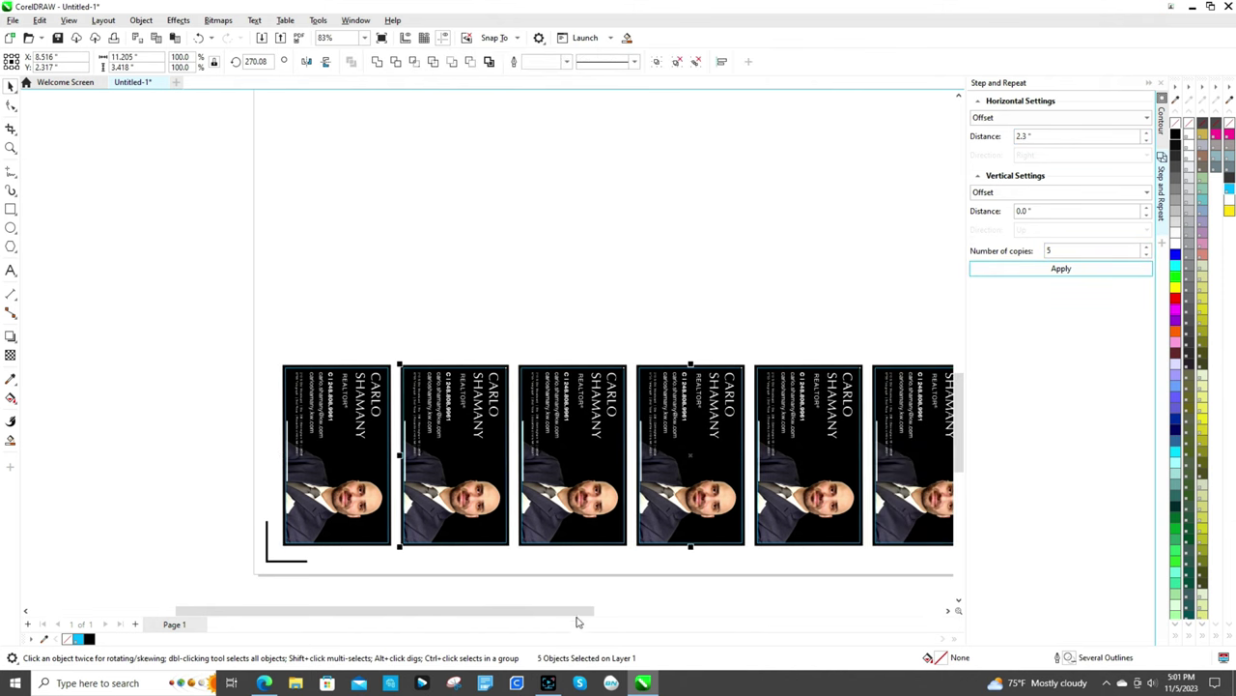
left_click_drag(580, 610, 772, 496)
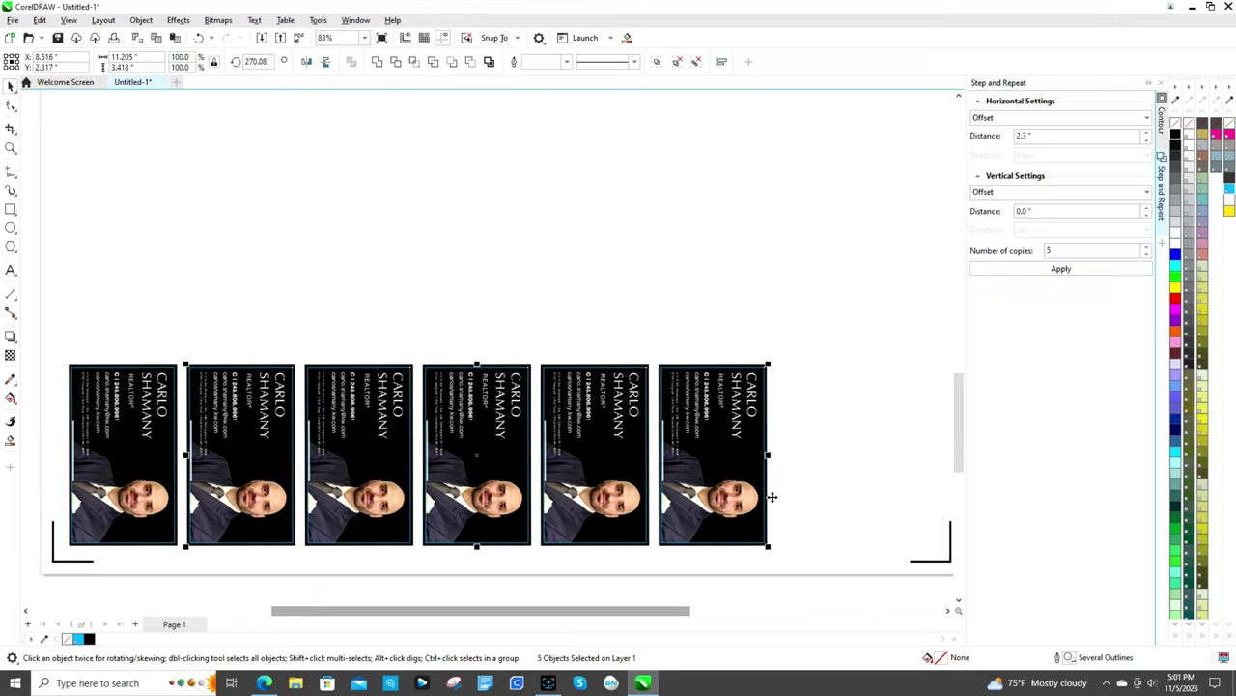
scroll(772, 496, "down", 2)
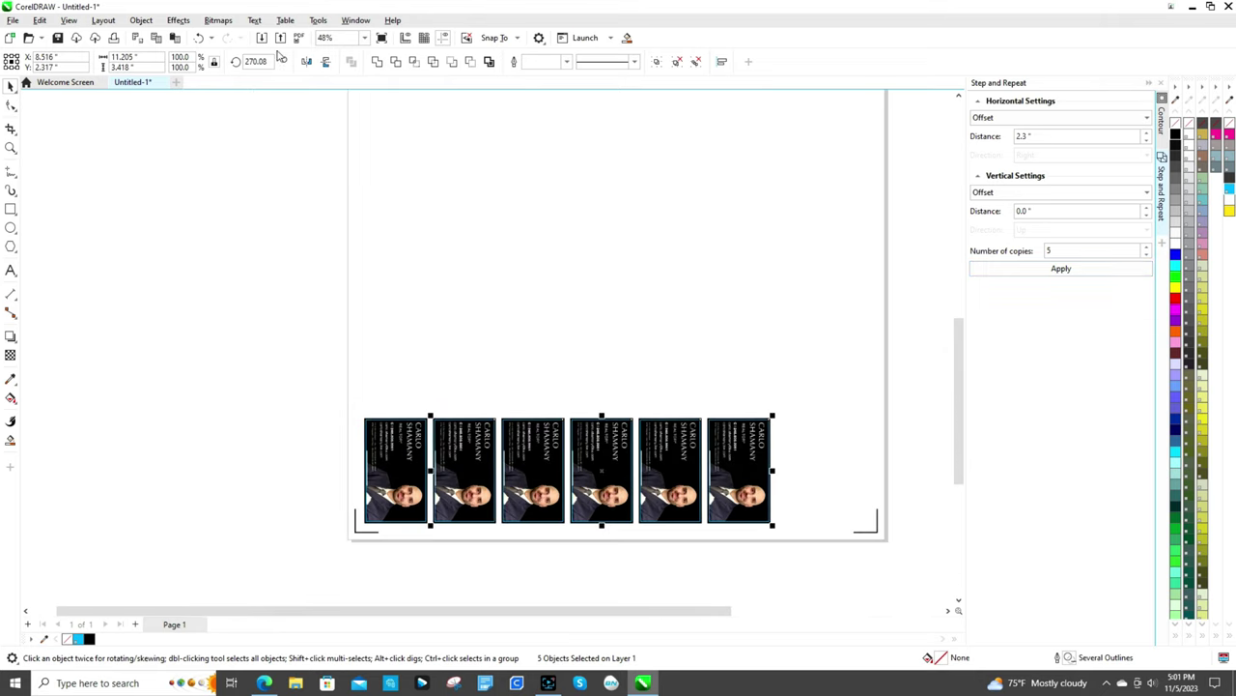
left_click(198, 37)
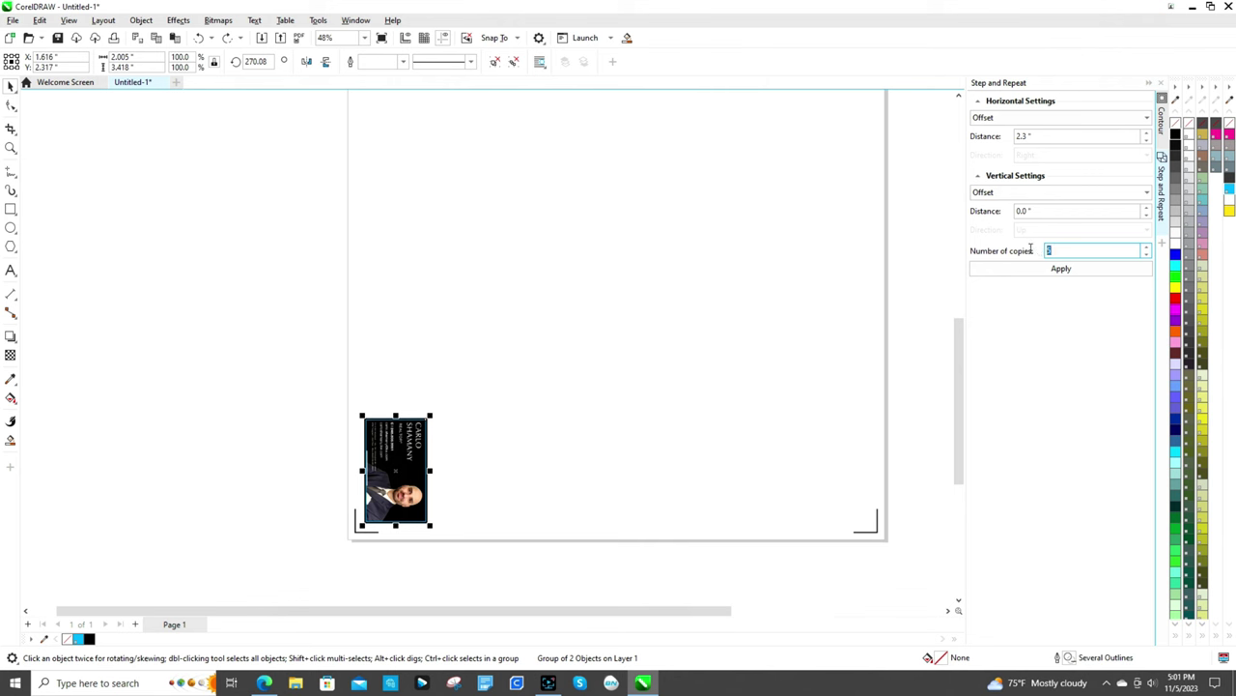
type("6")
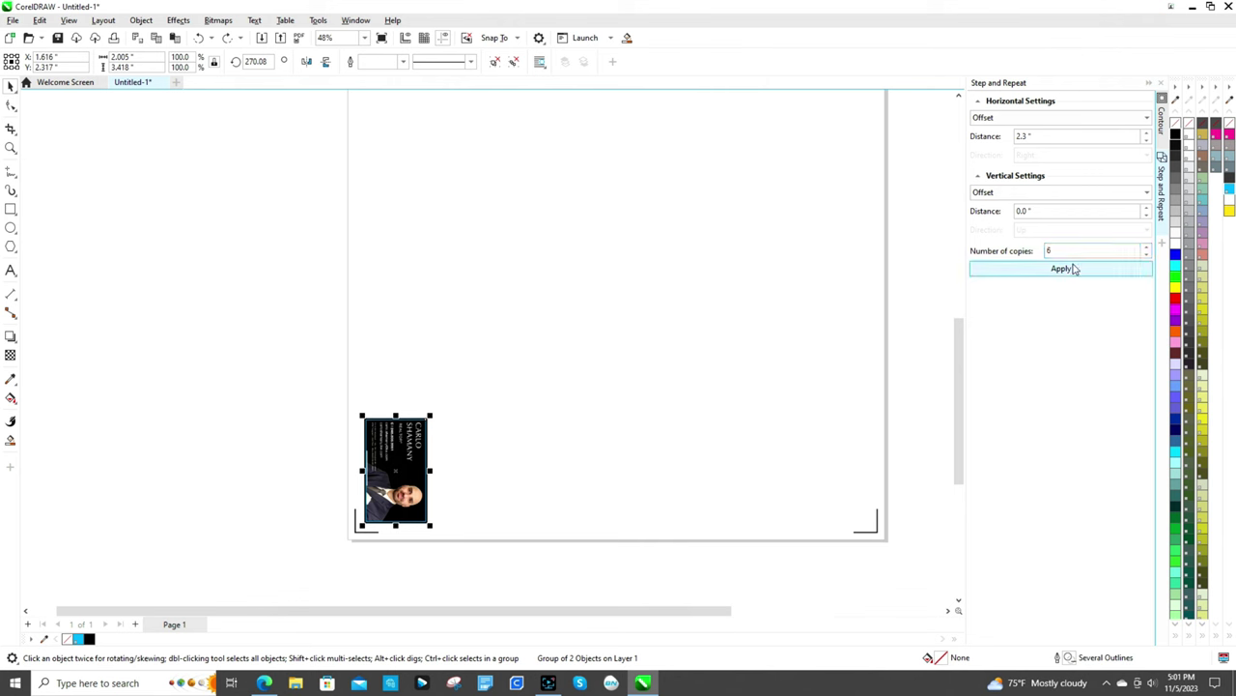
left_click(1072, 269)
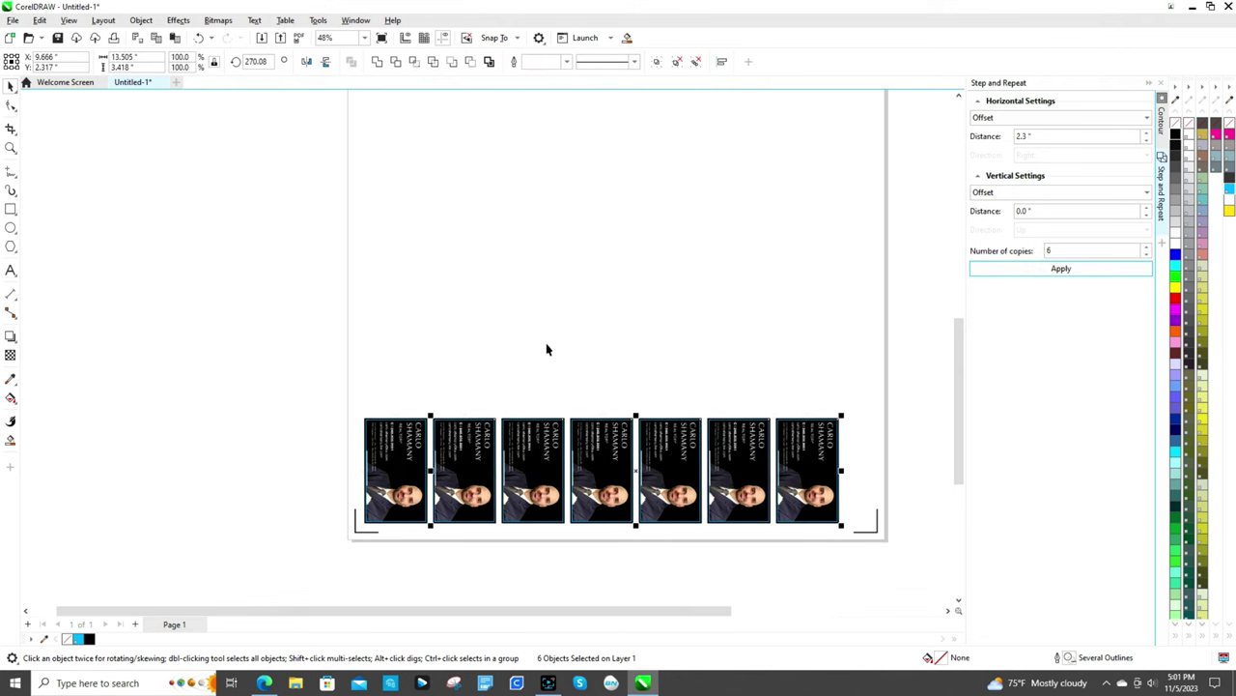
left_click(198, 37)
- Repeat the card with 6 copies at 2.4-inch spacing, replacing a 2.5-inch attempt
left_click(1027, 136)
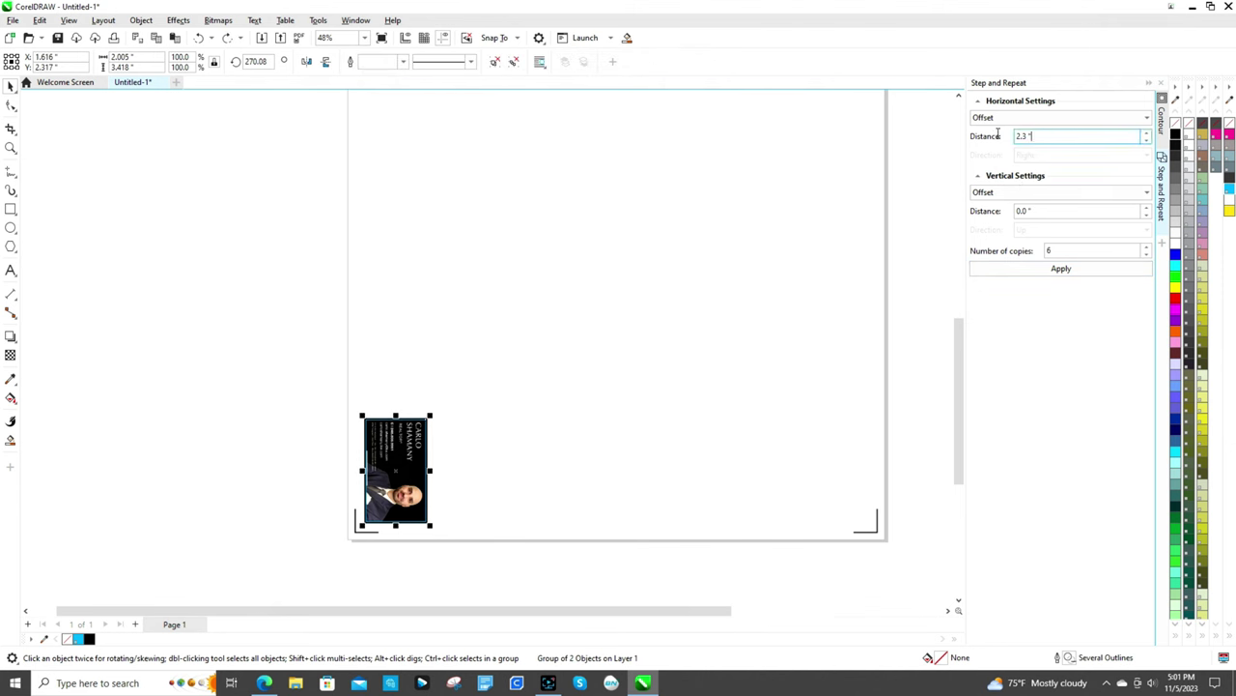
key("ctrl+a")
type("2")
left_click(1091, 274)
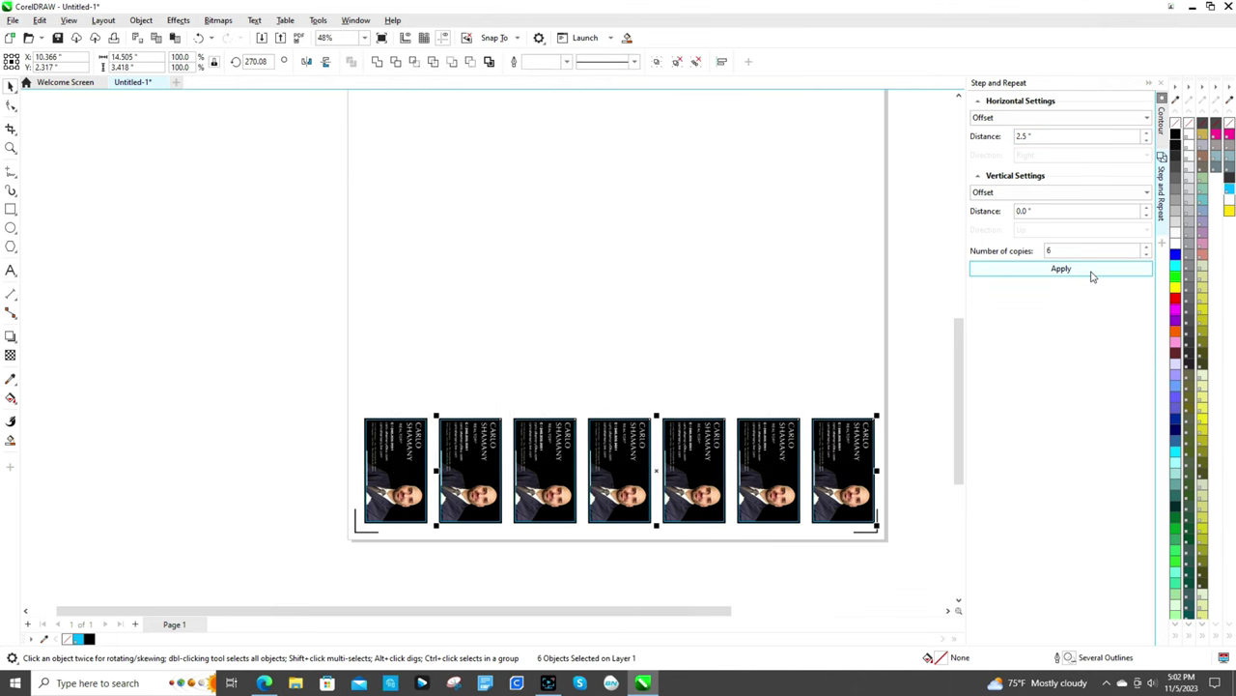
left_click(1047, 136)
left_click_drag(1047, 136, 954, 139)
type("2")
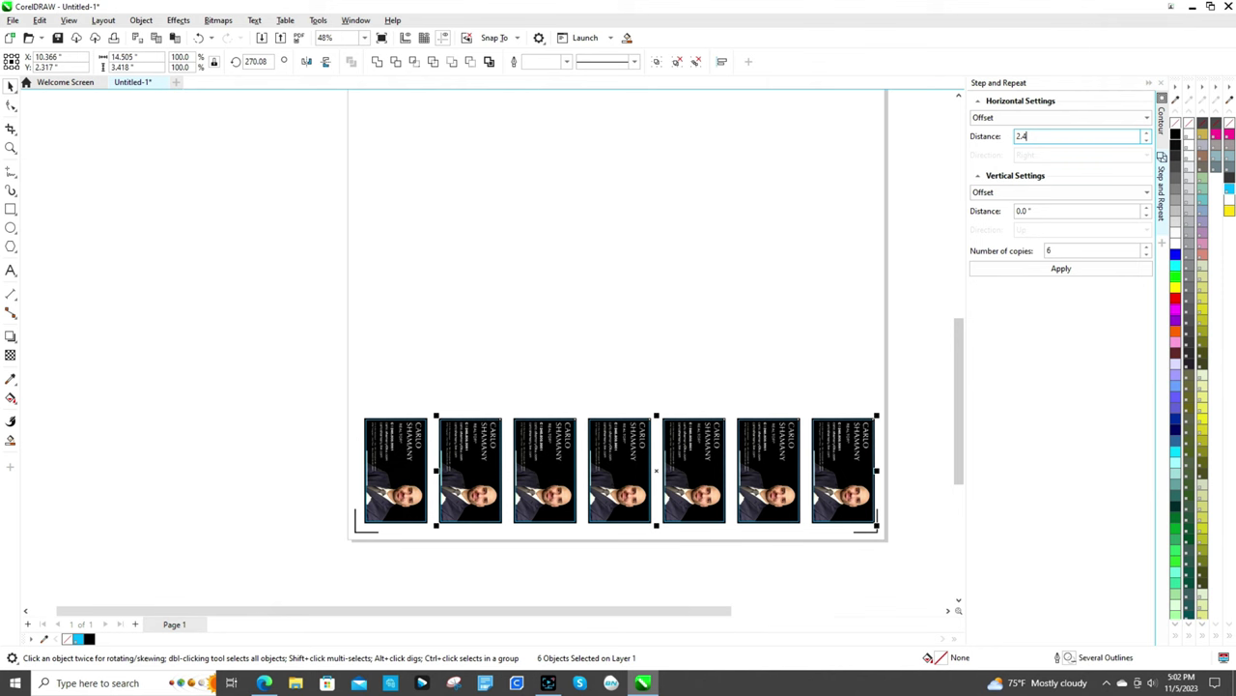
type(".4")
left_click(198, 37)
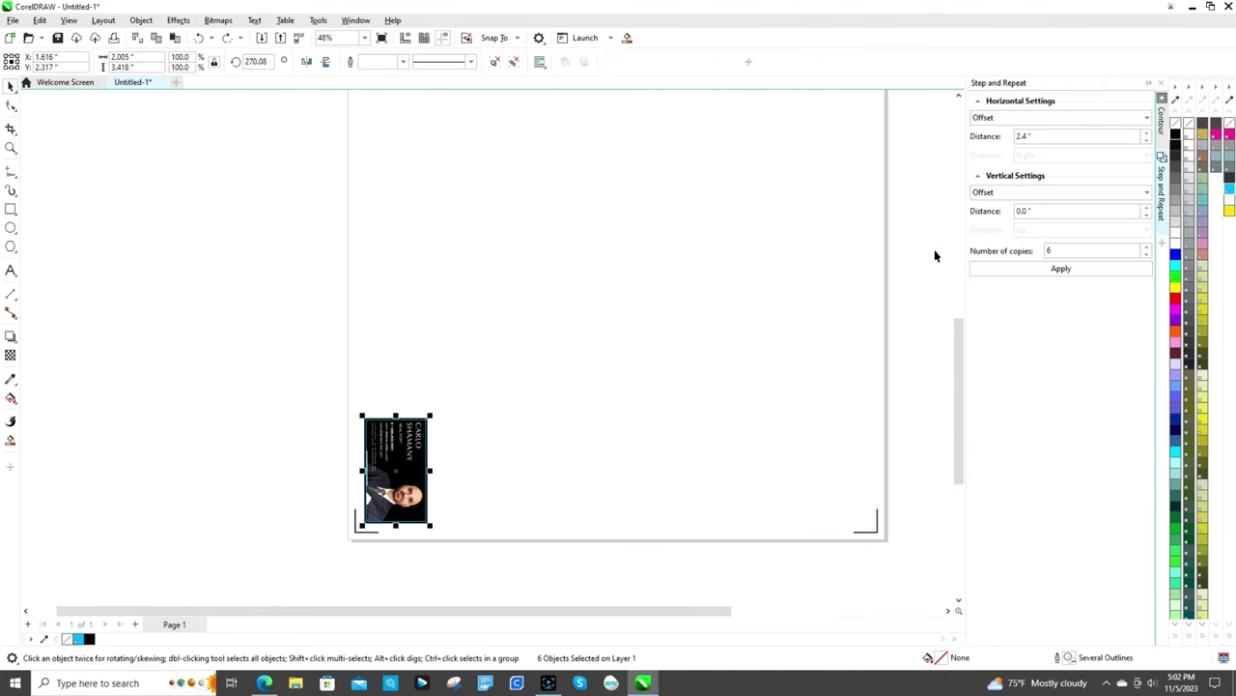
left_click(1103, 269)
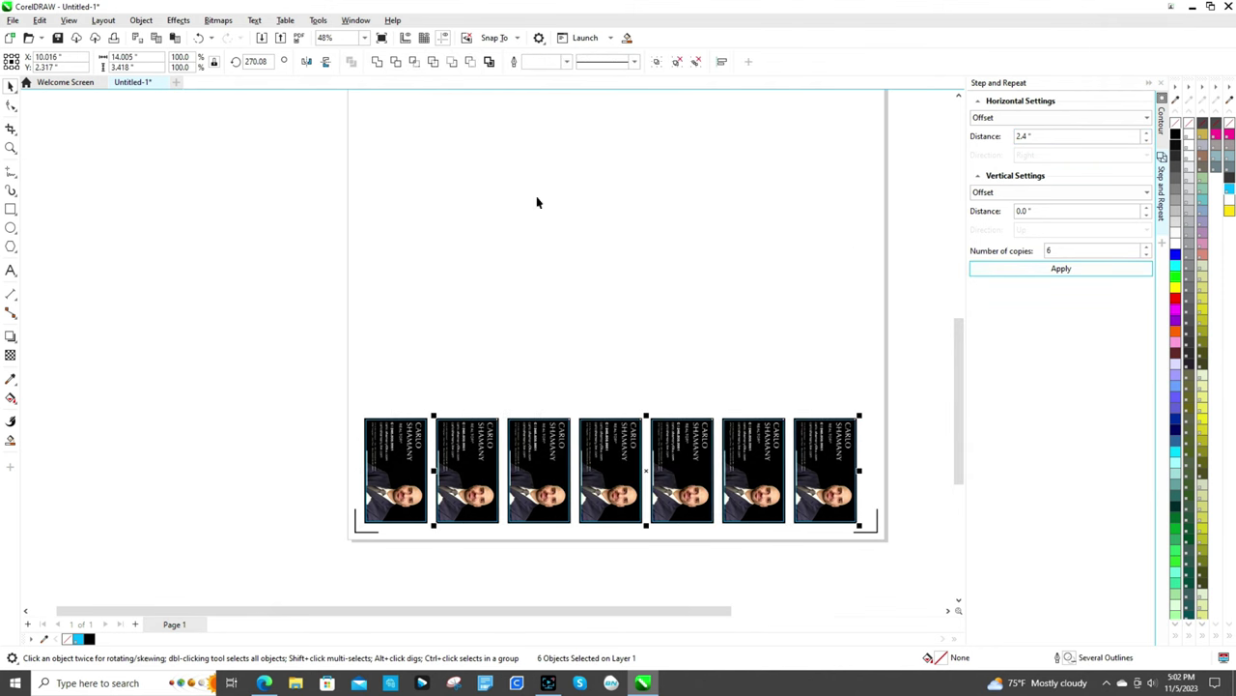
- Group the seven cards and nudge the row slightly to the right
left_click(414, 434, "shift")
right_click(419, 450)
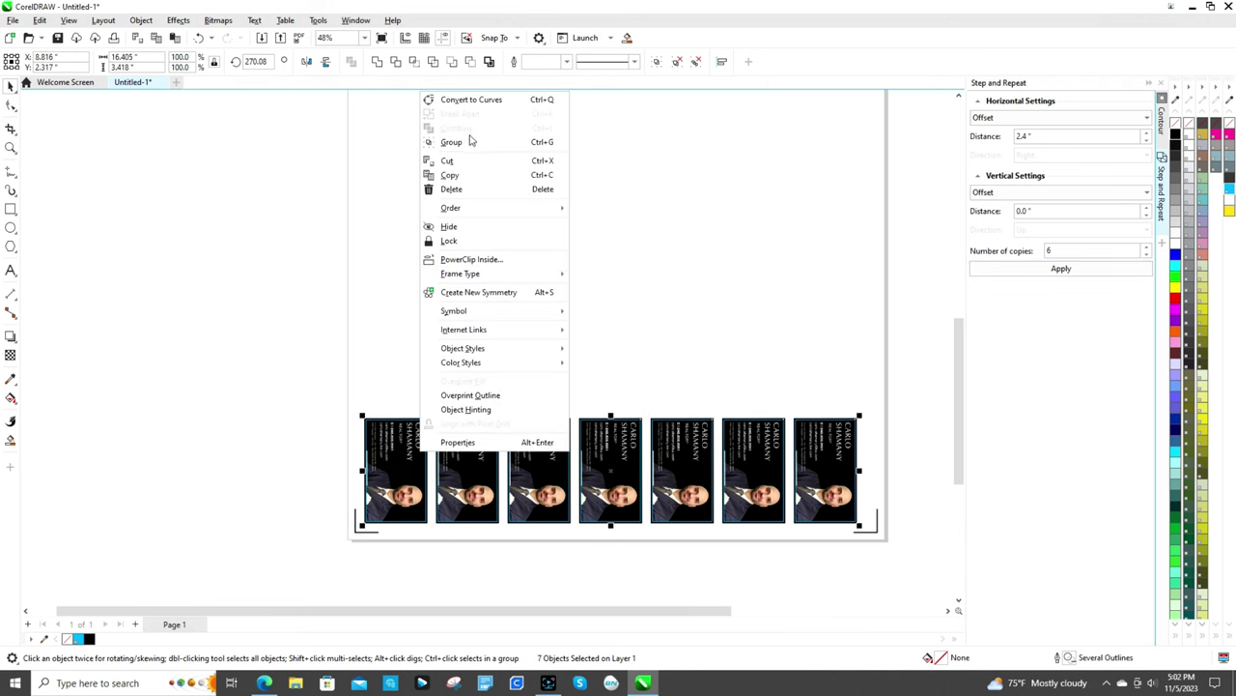
left_click(469, 145)
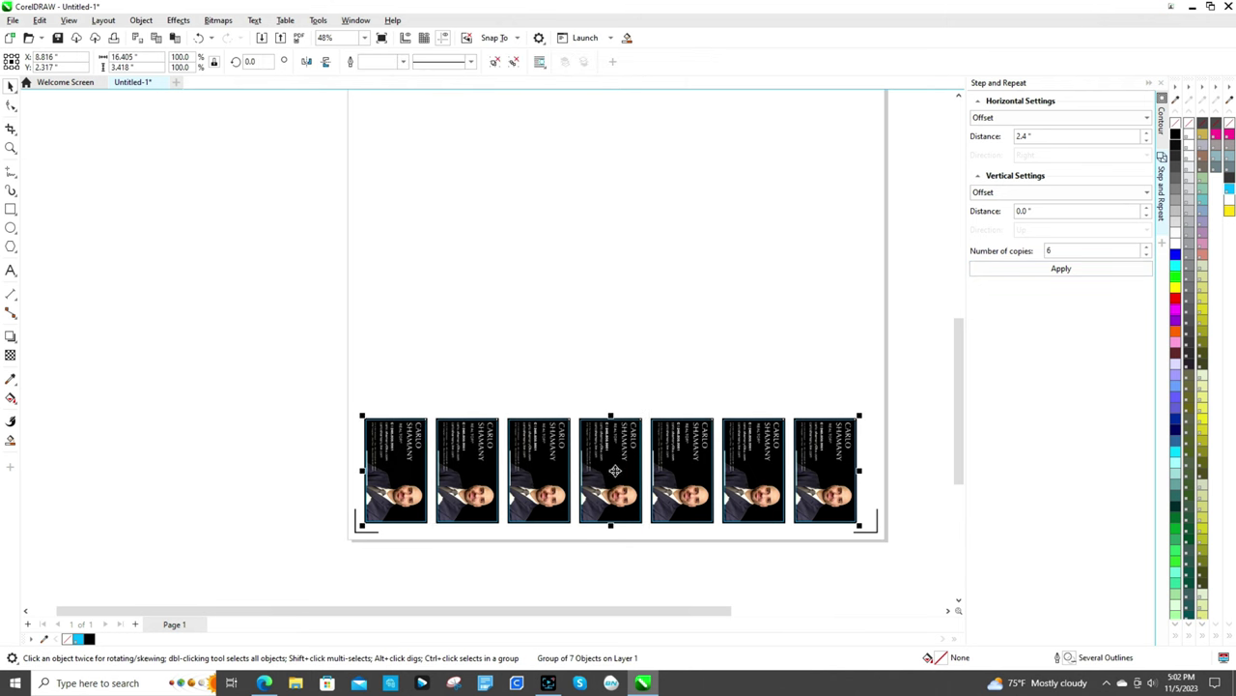
mouse_move(614, 477)
left_mouse_down()
mouse_move(612, 466)
mouse_move(618, 475)
left_mouse_up()
key("Right")
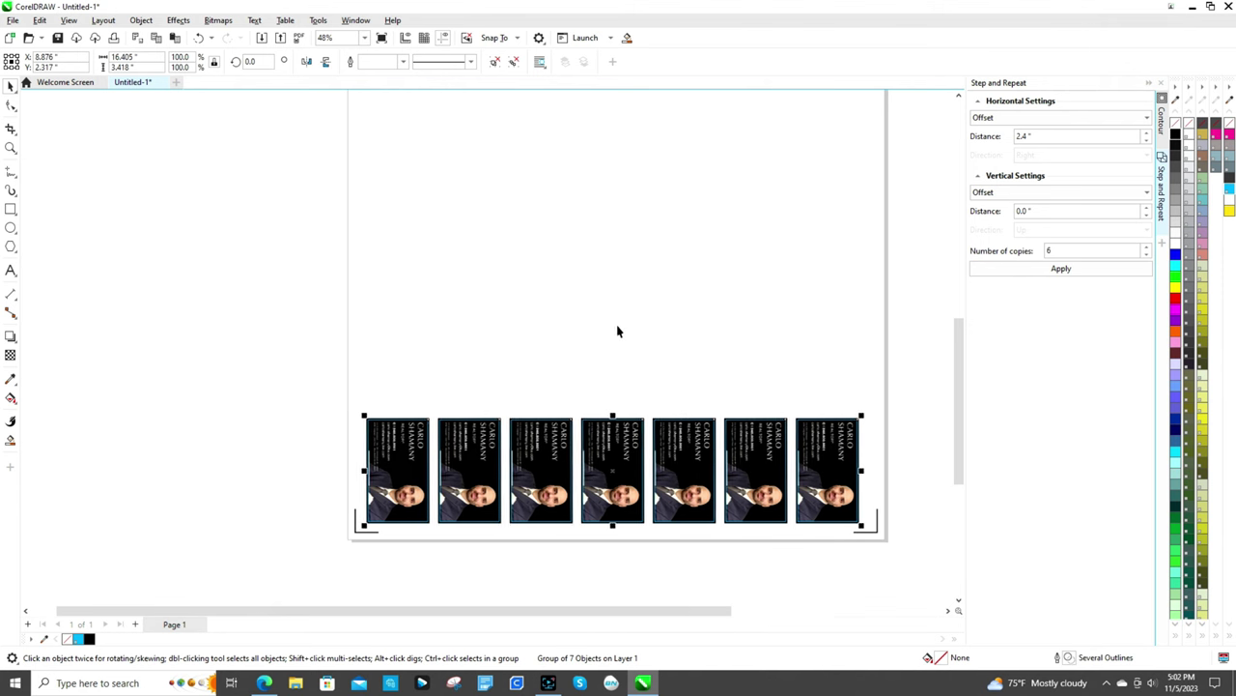
key("Right")
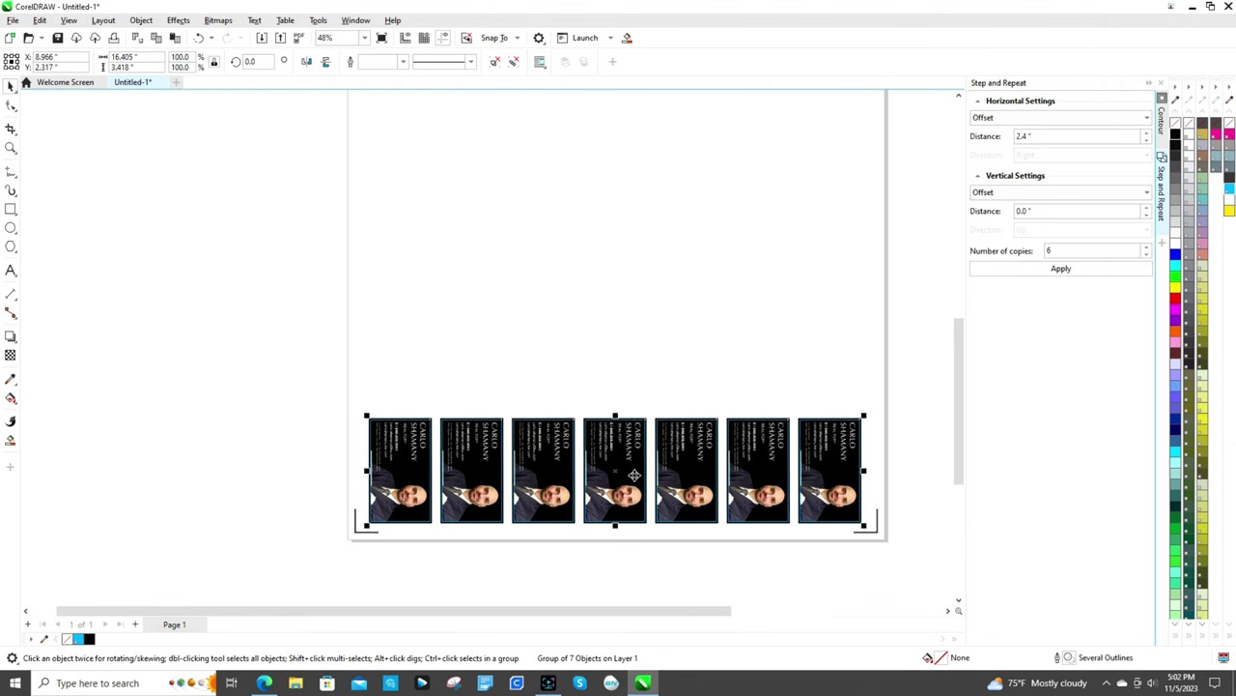
- Copy the row and paste a duplicate directly above the original
right_click(633, 476)
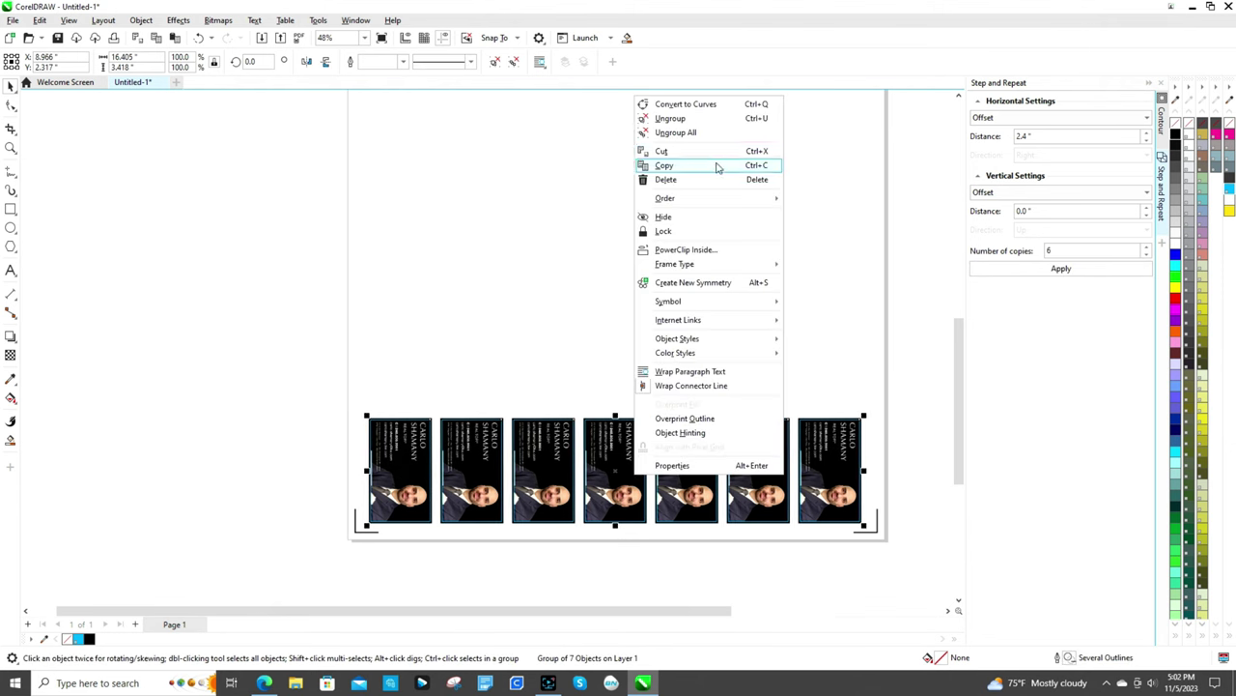
left_click(717, 168)
left_click(640, 193)
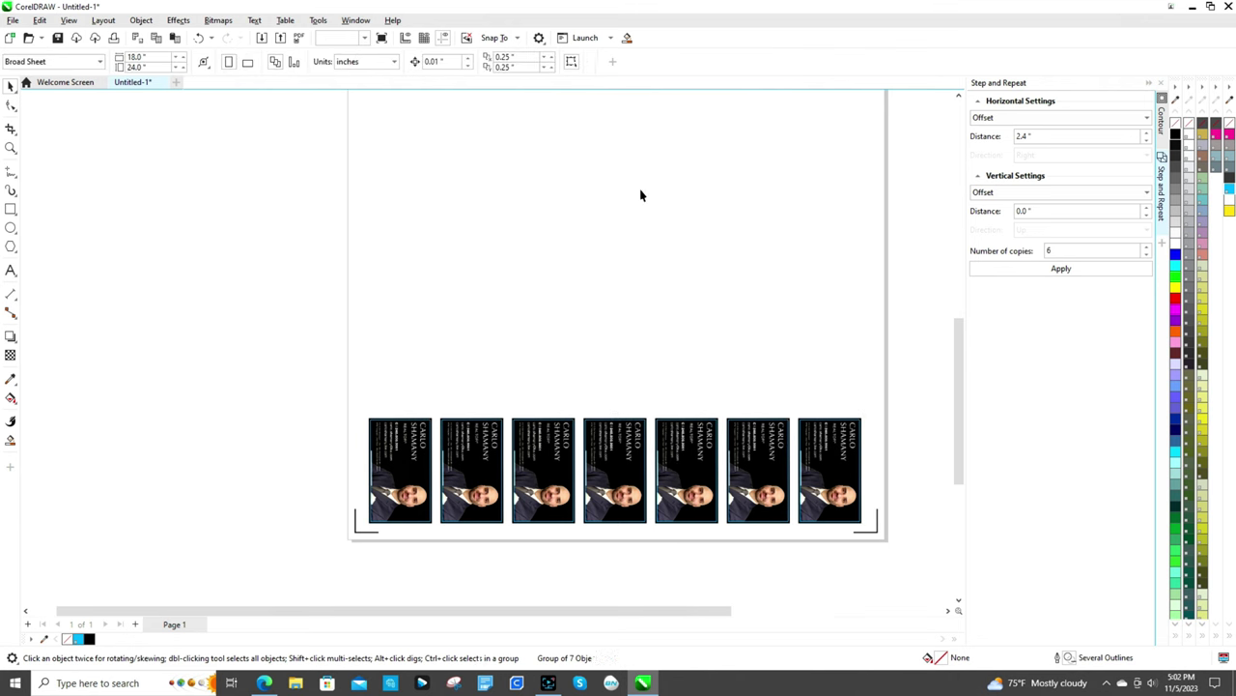
right_click(641, 191)
left_click(698, 287)
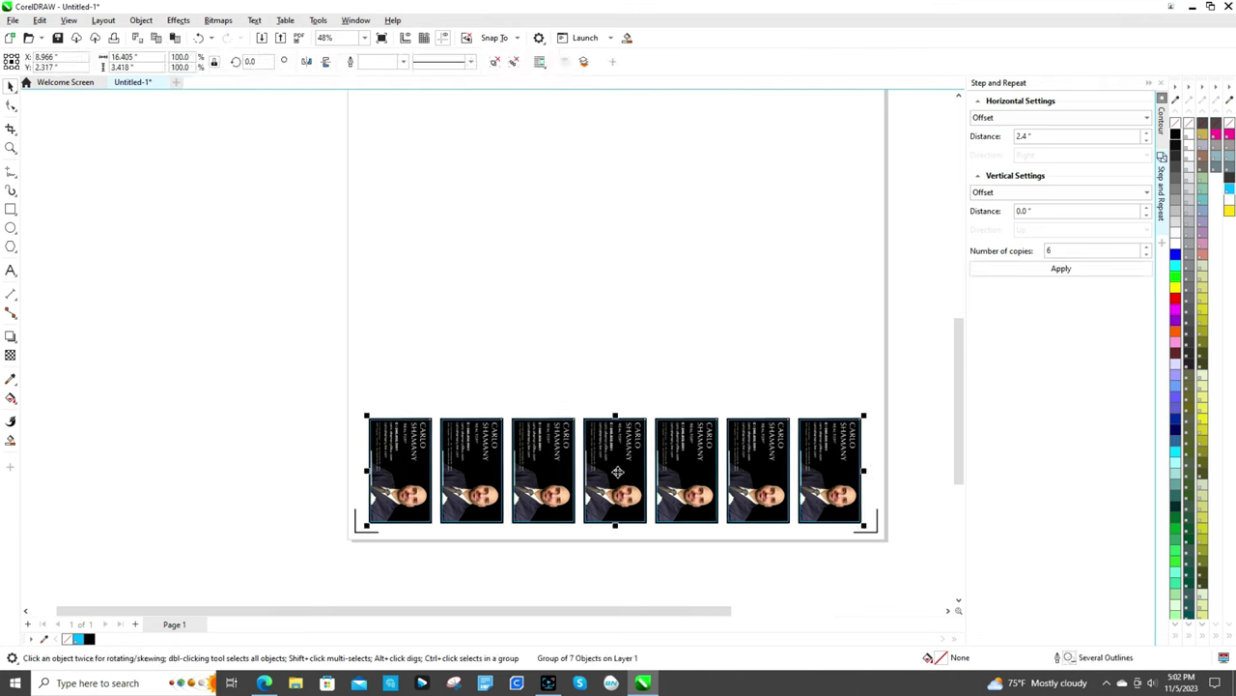
left_click_drag(615, 469, 615, 358)
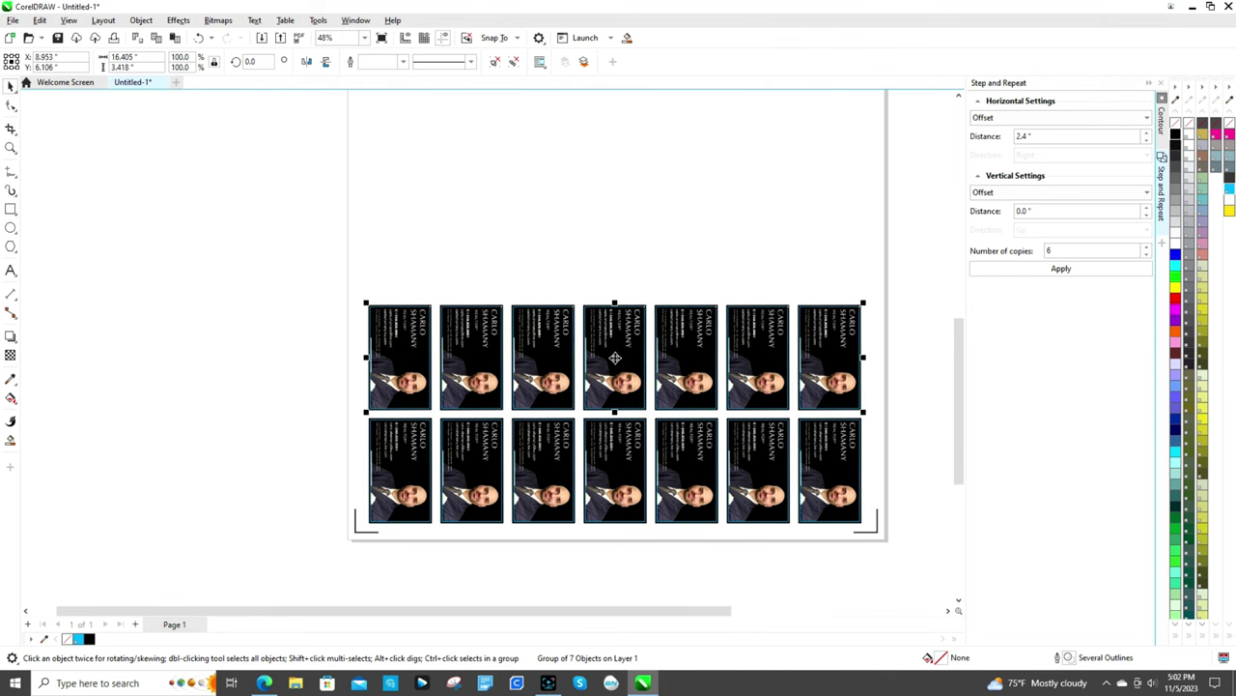
- Group both rows, then copy and paste them above the existing rows
key("ctrl+a")
right_click(616, 359)
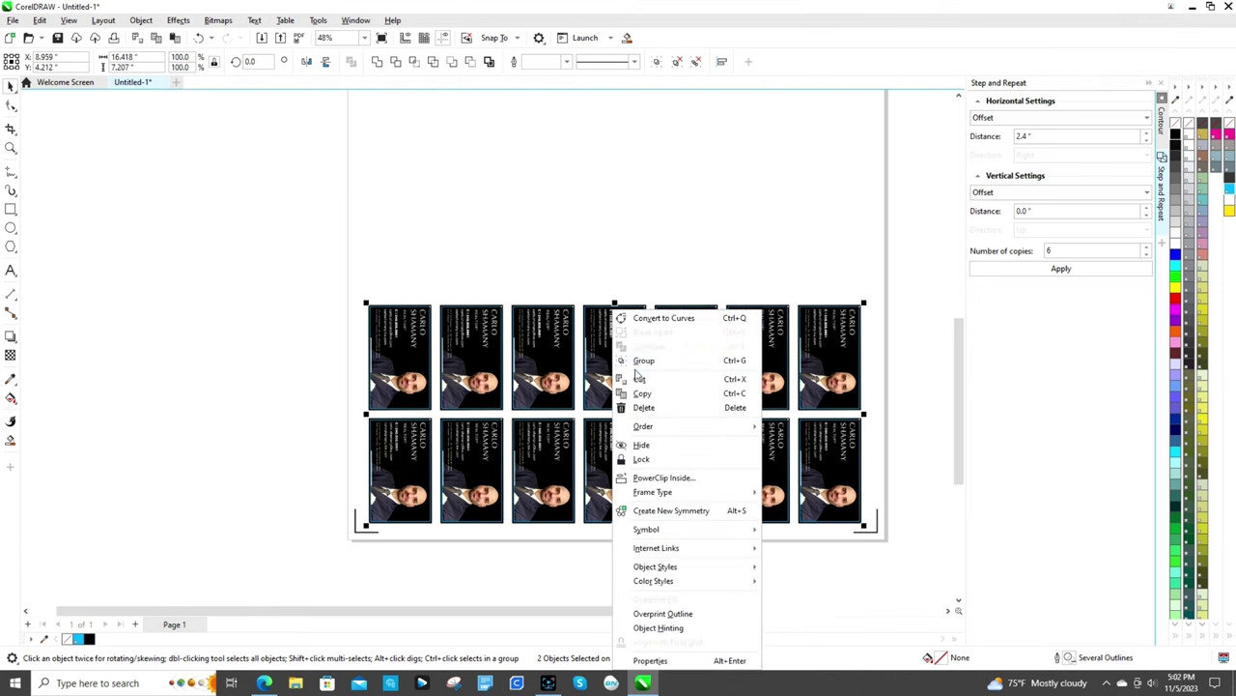
left_click(643, 361)
right_click(631, 360)
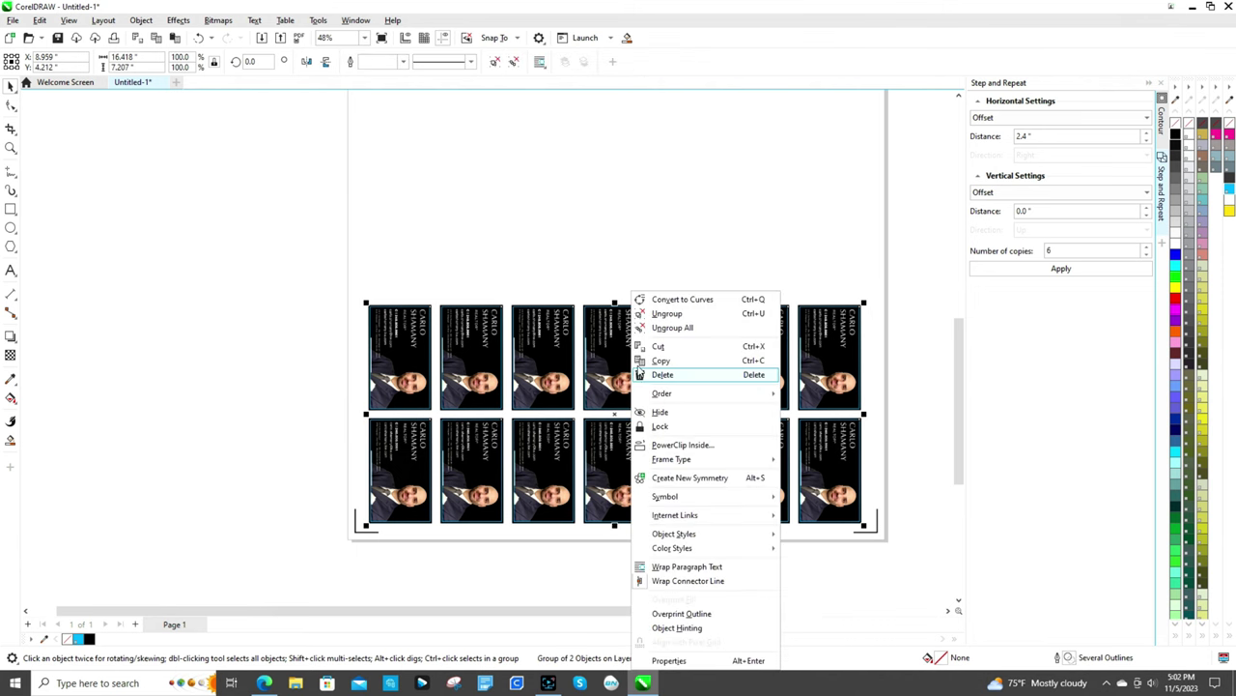
left_click(660, 360)
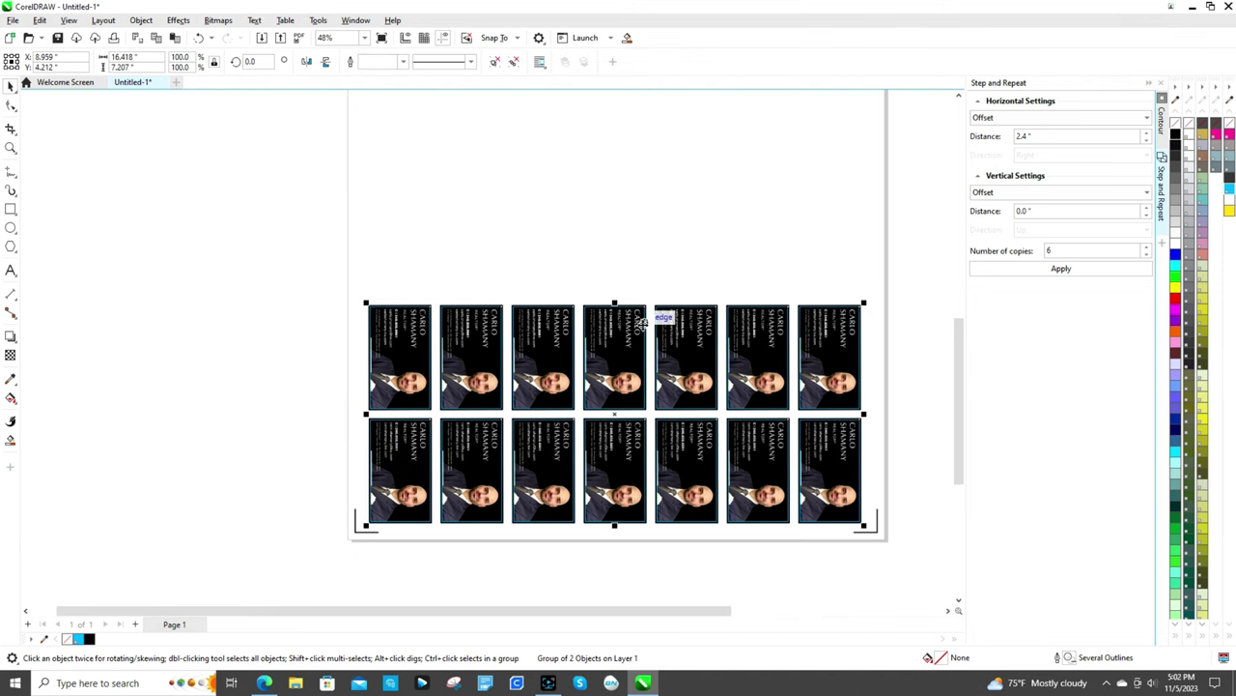
right_click(601, 157)
left_click(611, 248)
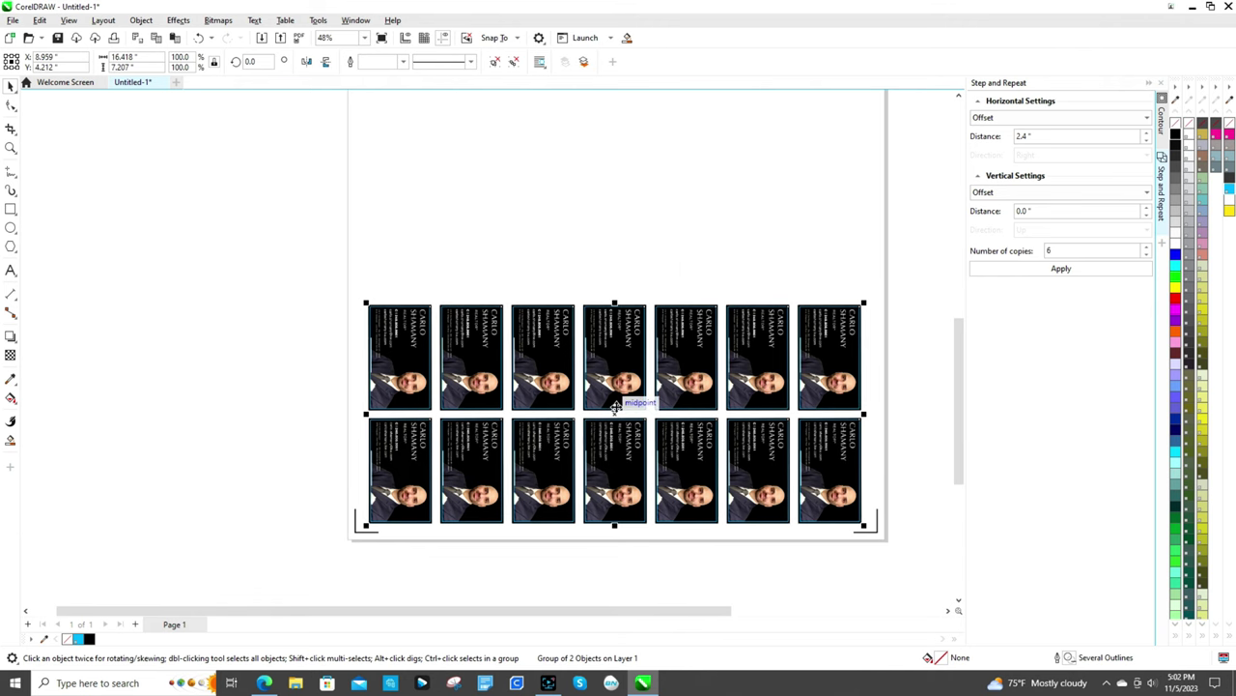
left_click_drag(615, 406, 615, 189)
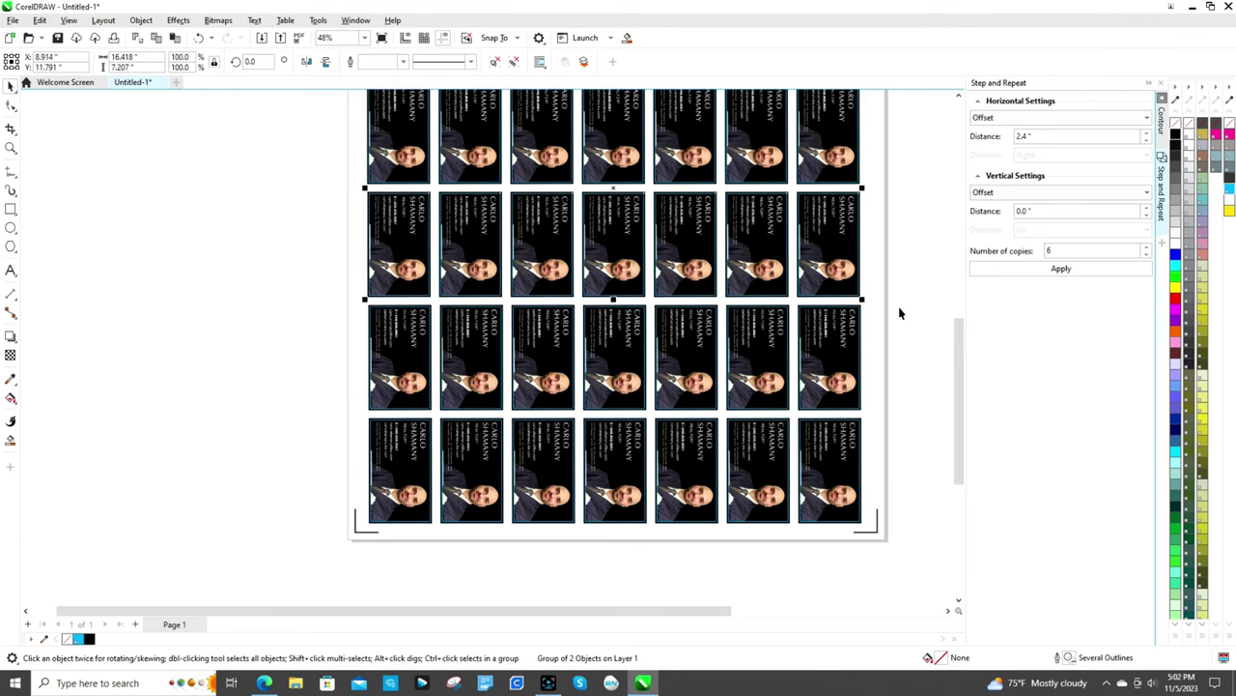
- Paste another two-row copy and move it to the top of the page
scroll(871, 282, "down", 2)
scroll(870, 271, "up", 3)
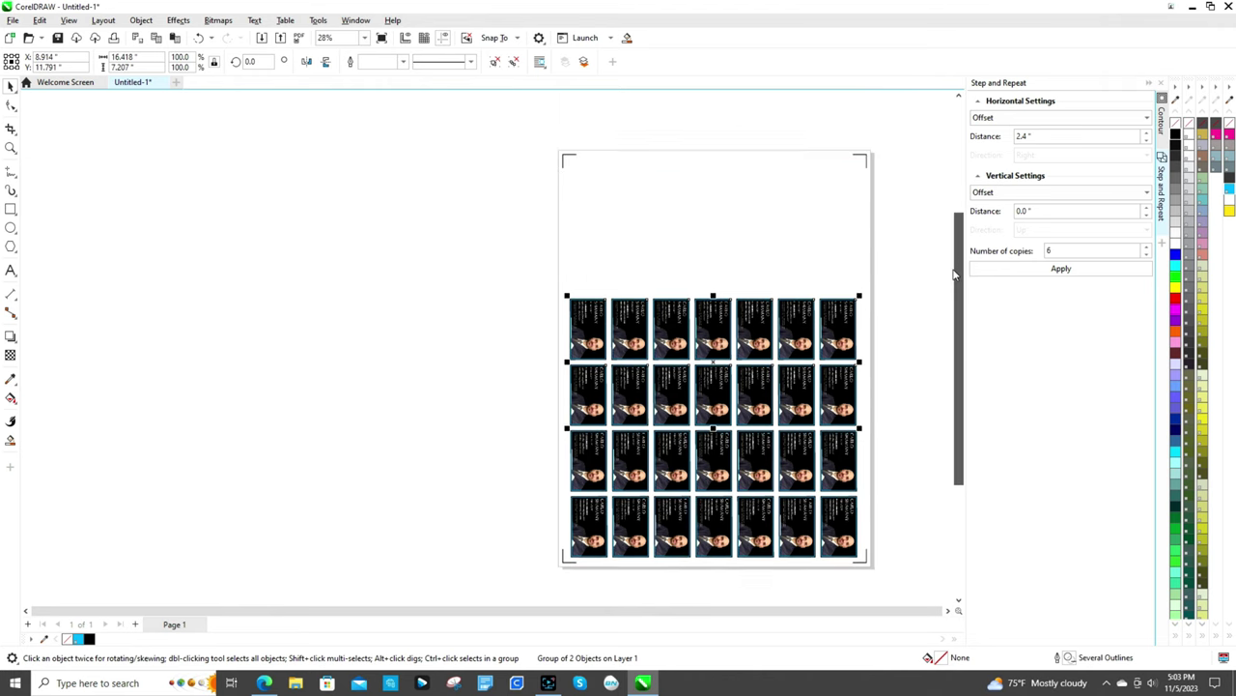
left_click(667, 214)
right_click(666, 214)
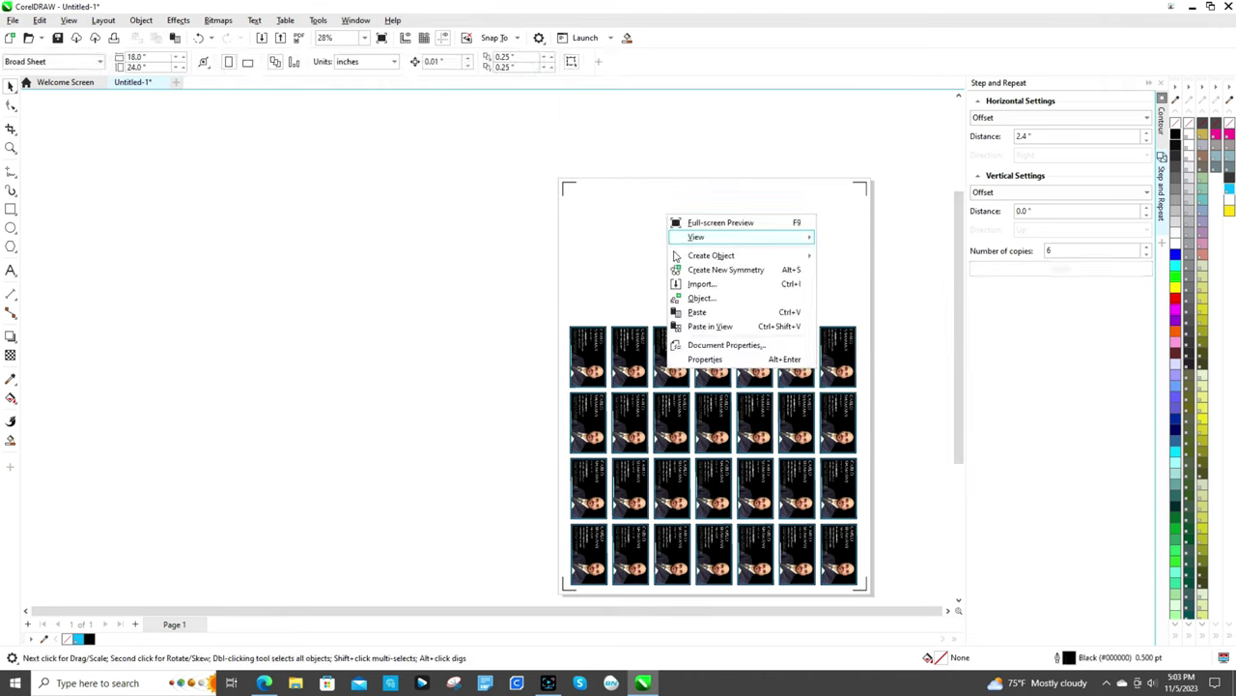
left_click(701, 305)
left_click(712, 486)
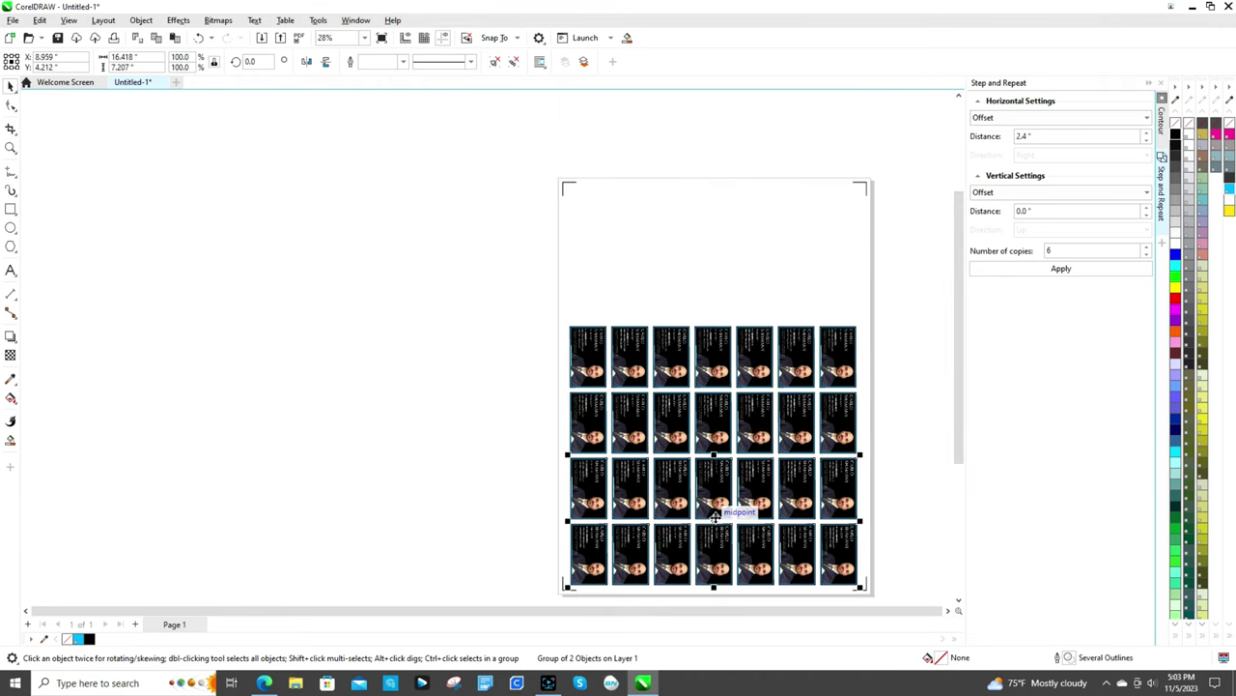
left_click_drag(723, 506, 712, 251)
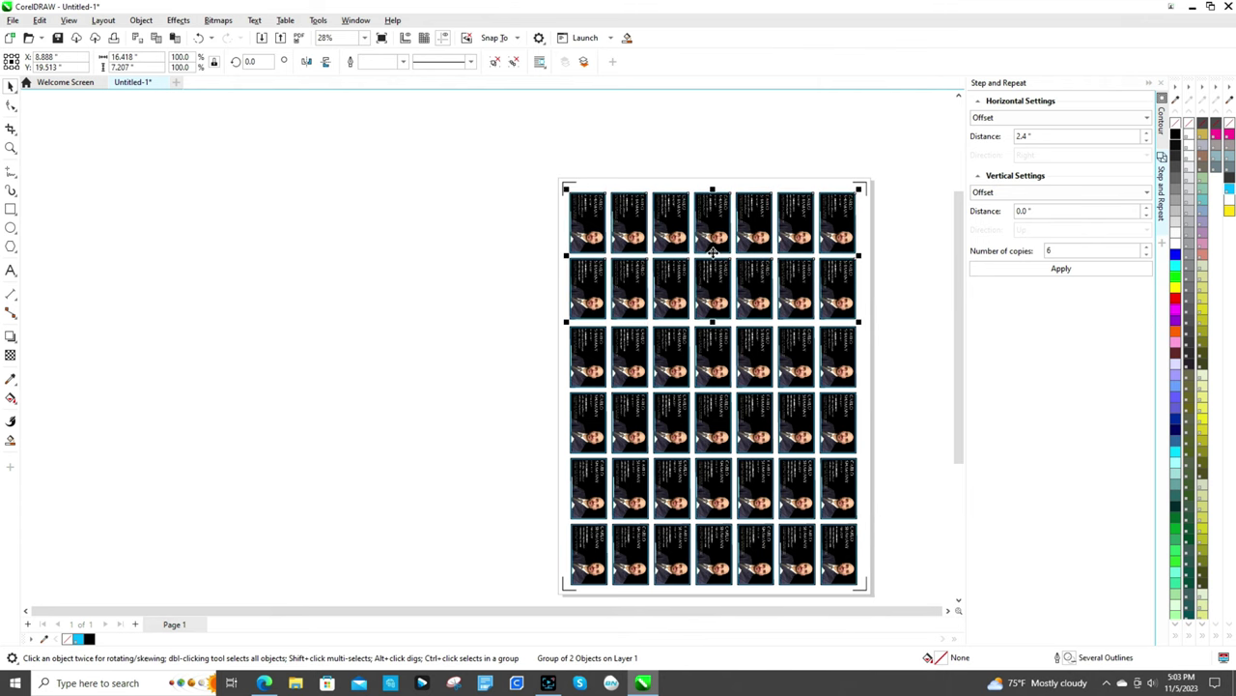
- Select all three two-row groups and group them into one 42-card sheet
left_click(682, 398)
left_click(764, 507, "shift")
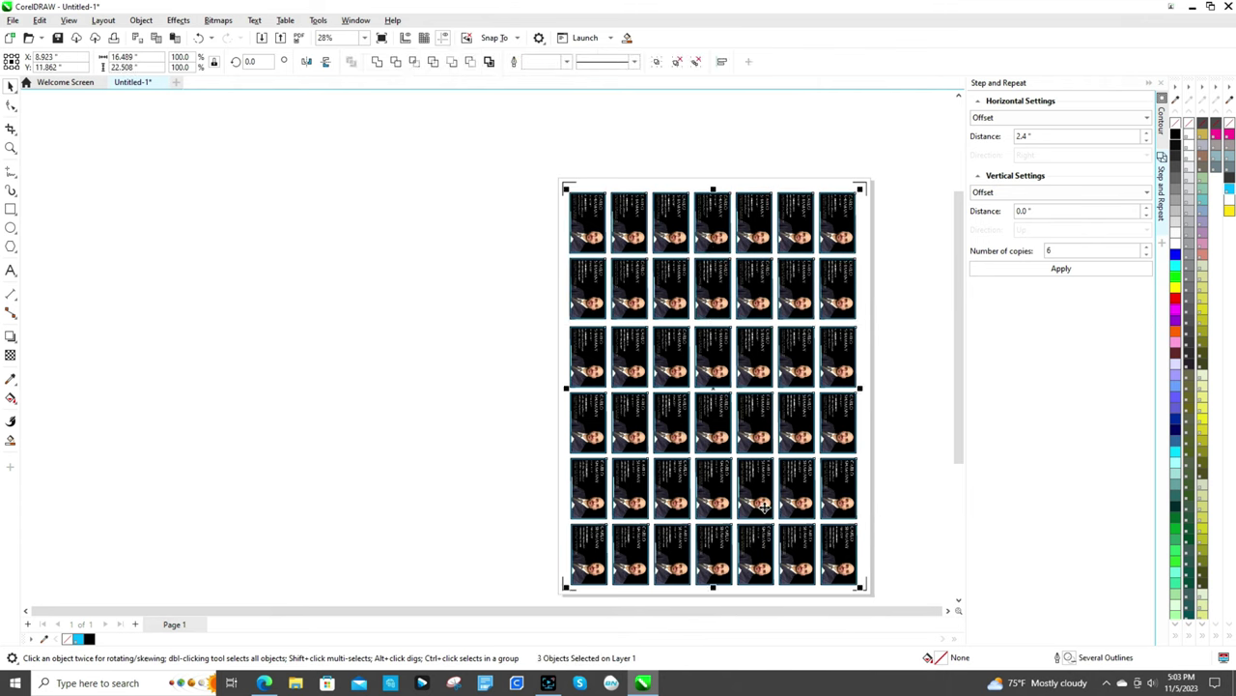
right_click(721, 288)
left_click(773, 342)
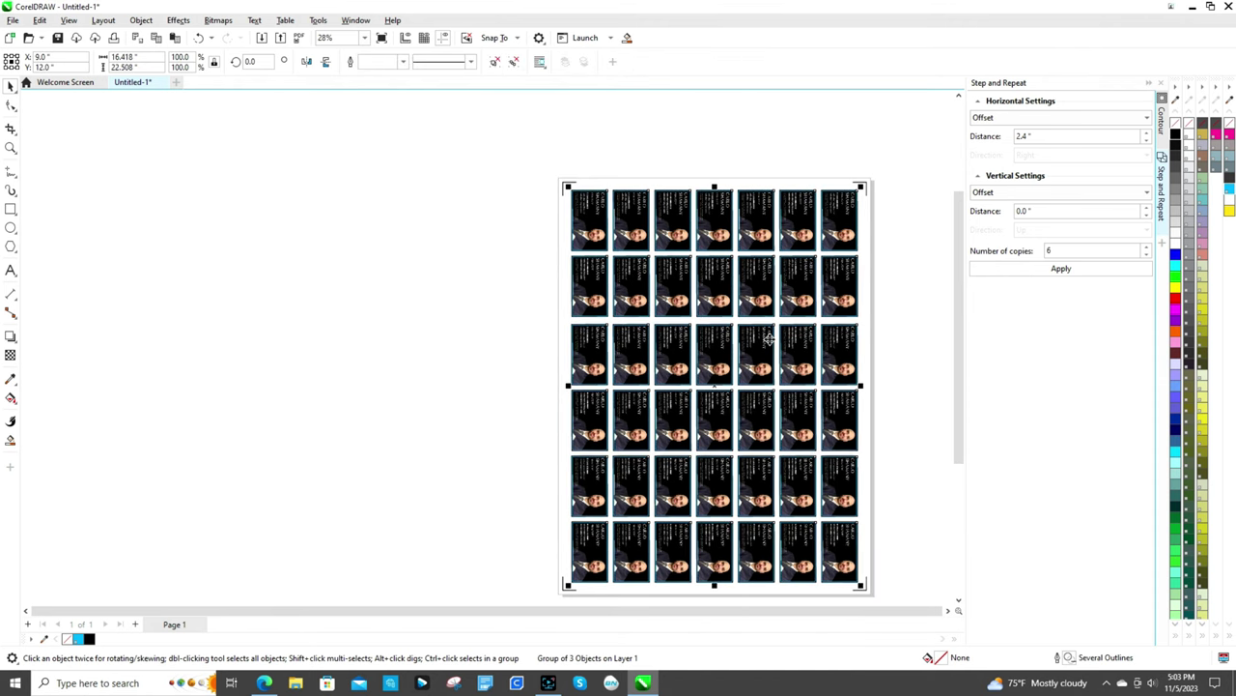
left_click(891, 181)
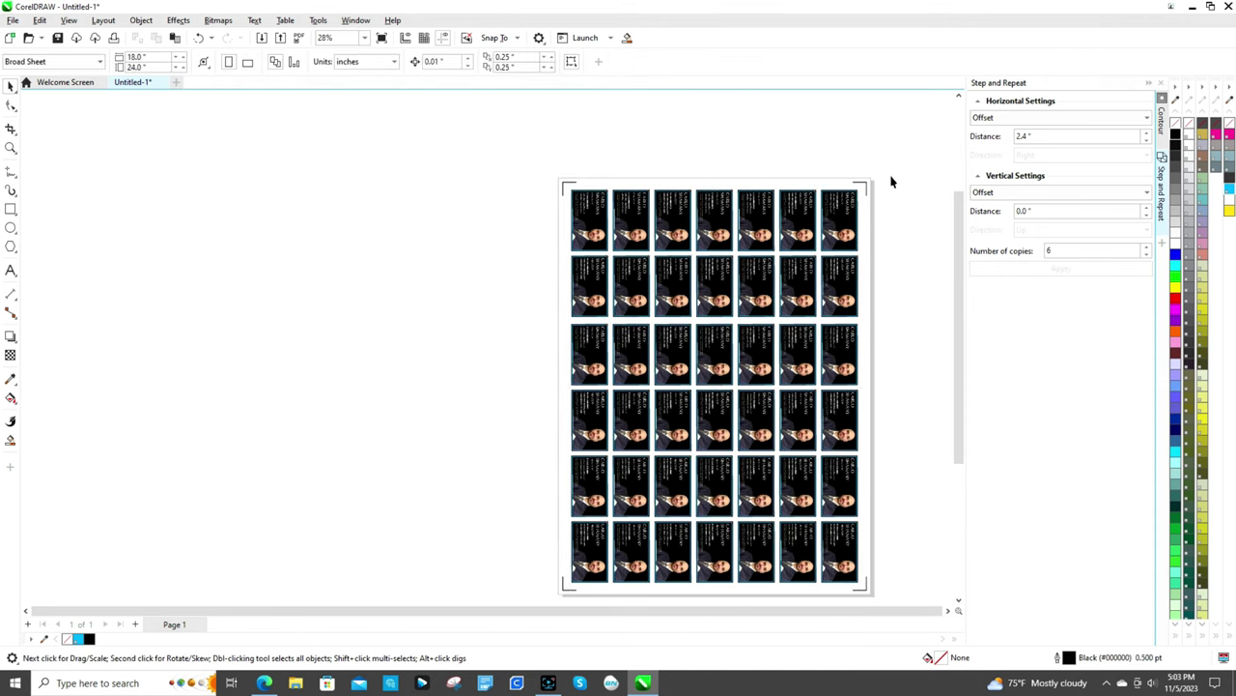
scroll(892, 182, "down", 2)
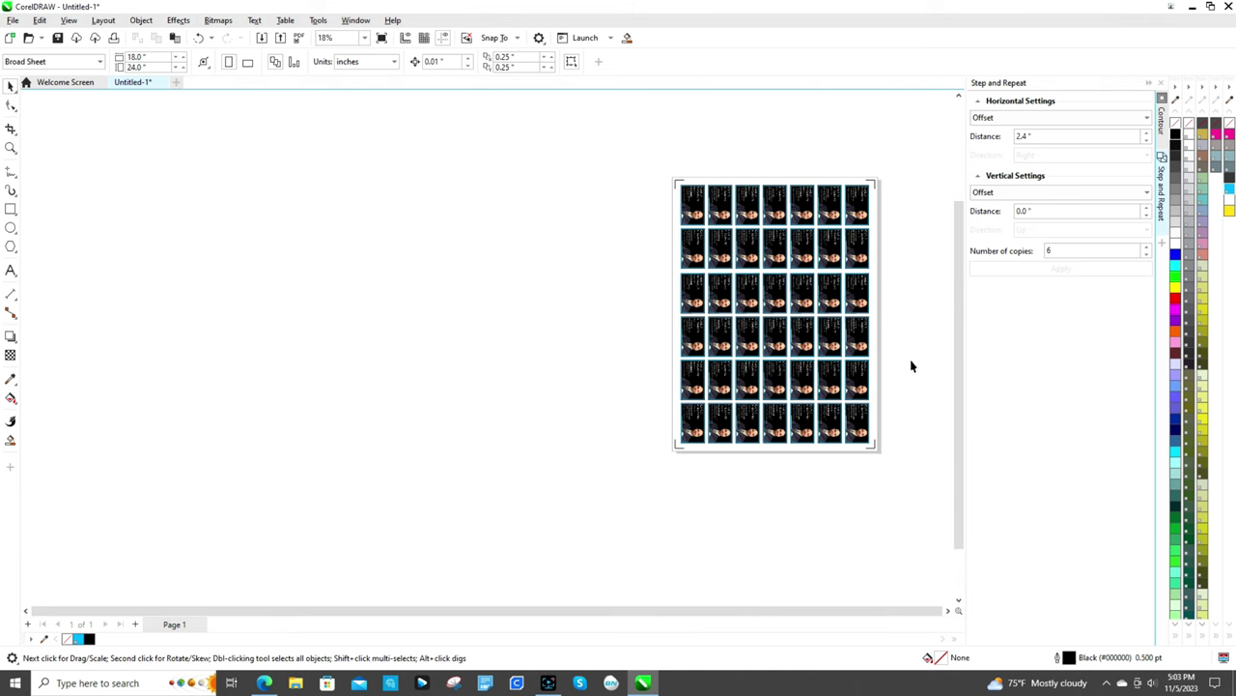
scroll(911, 366, "up", 3)
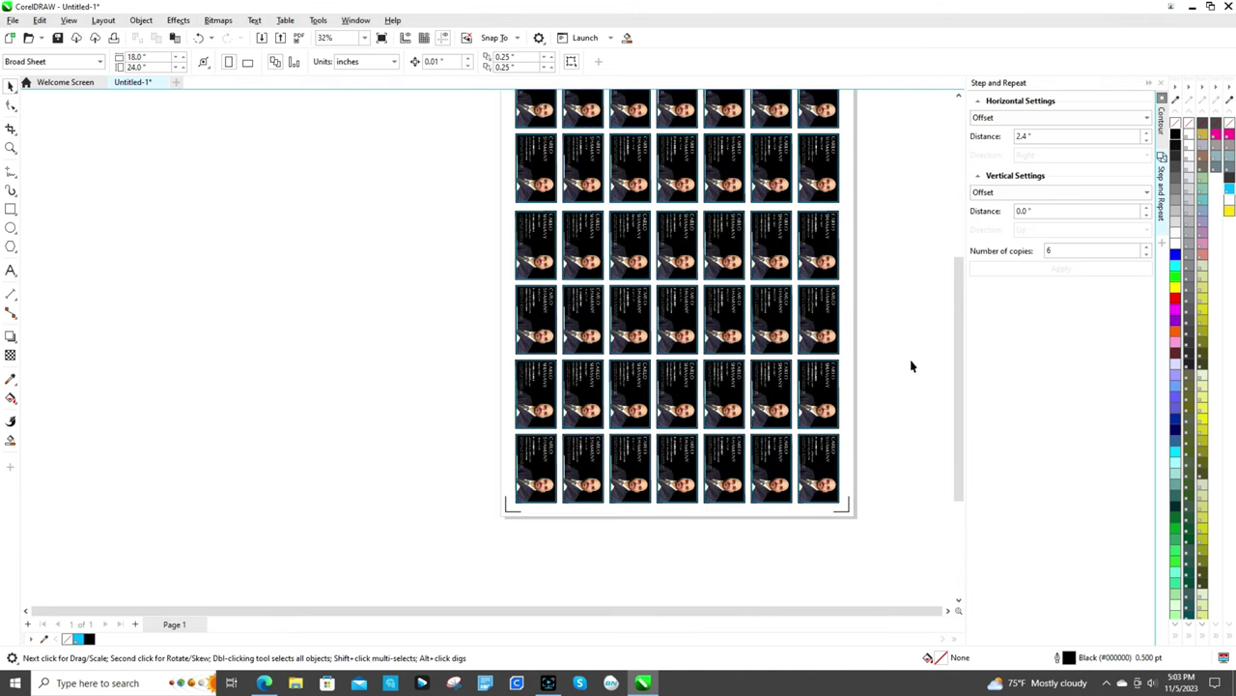
left_click(14, 20)
- Save As 'business card stickers full sheet.cdr' in the customer's folder under CUSTOMER FILES
left_click(51, 158)
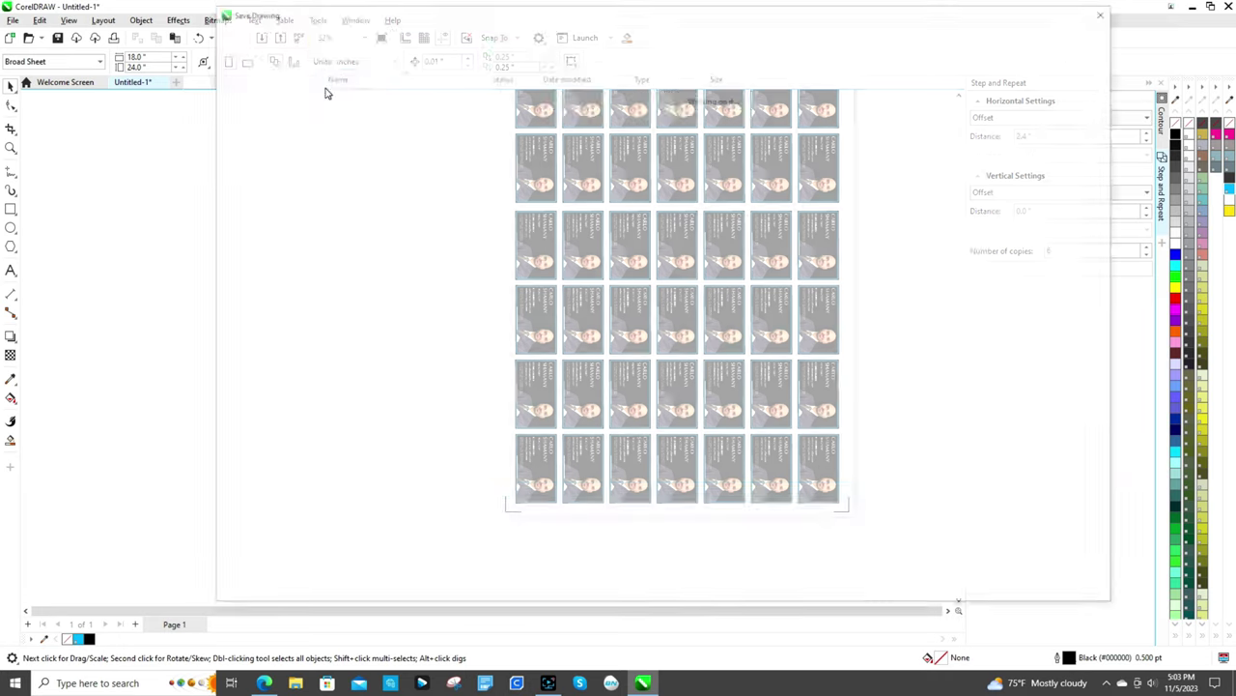
left_click(478, 33)
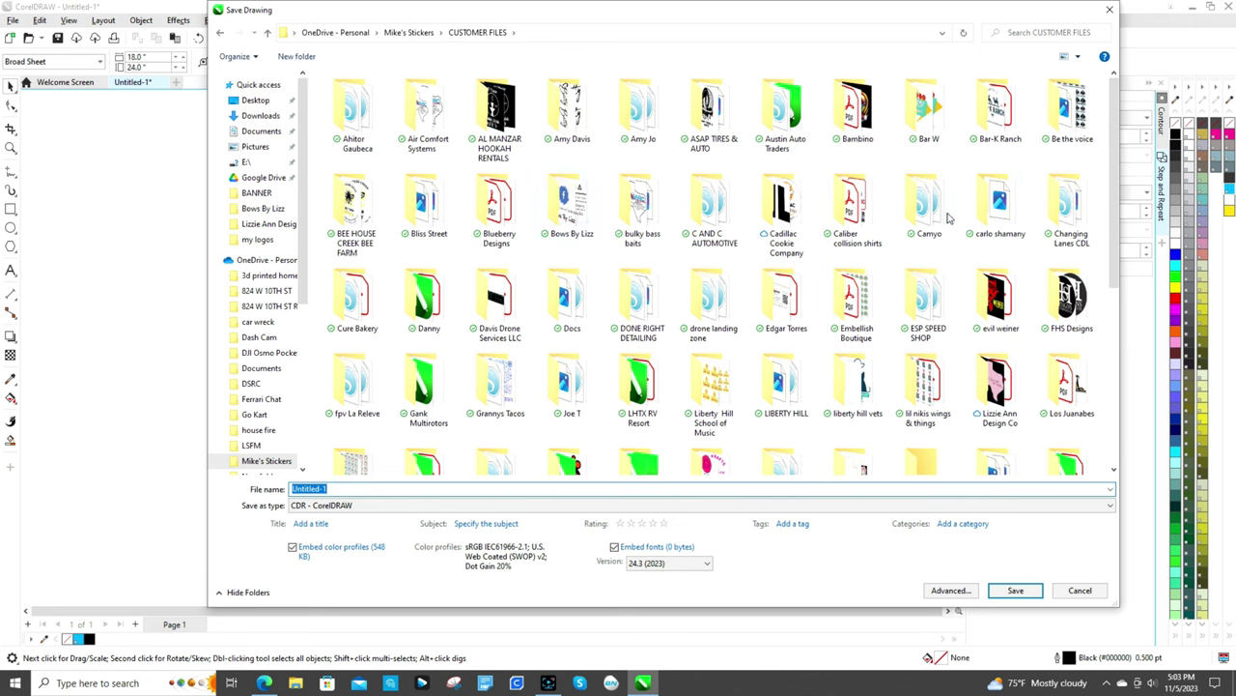
double_click(1000, 220)
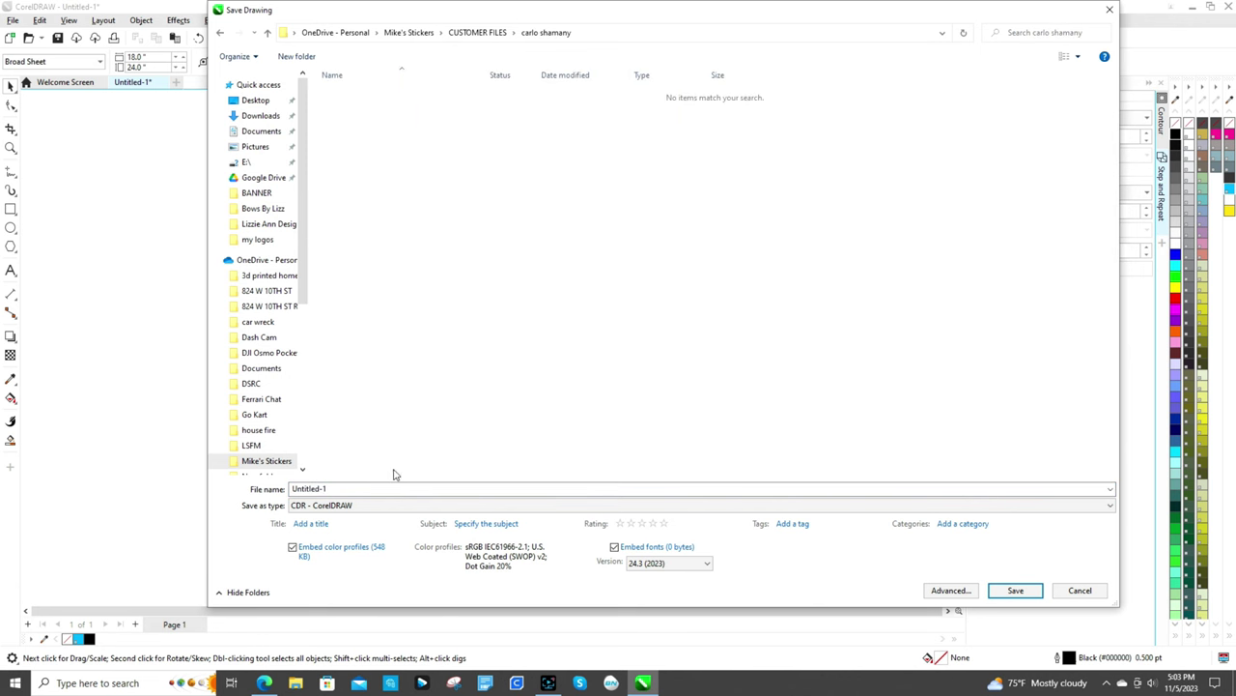
left_click(368, 490)
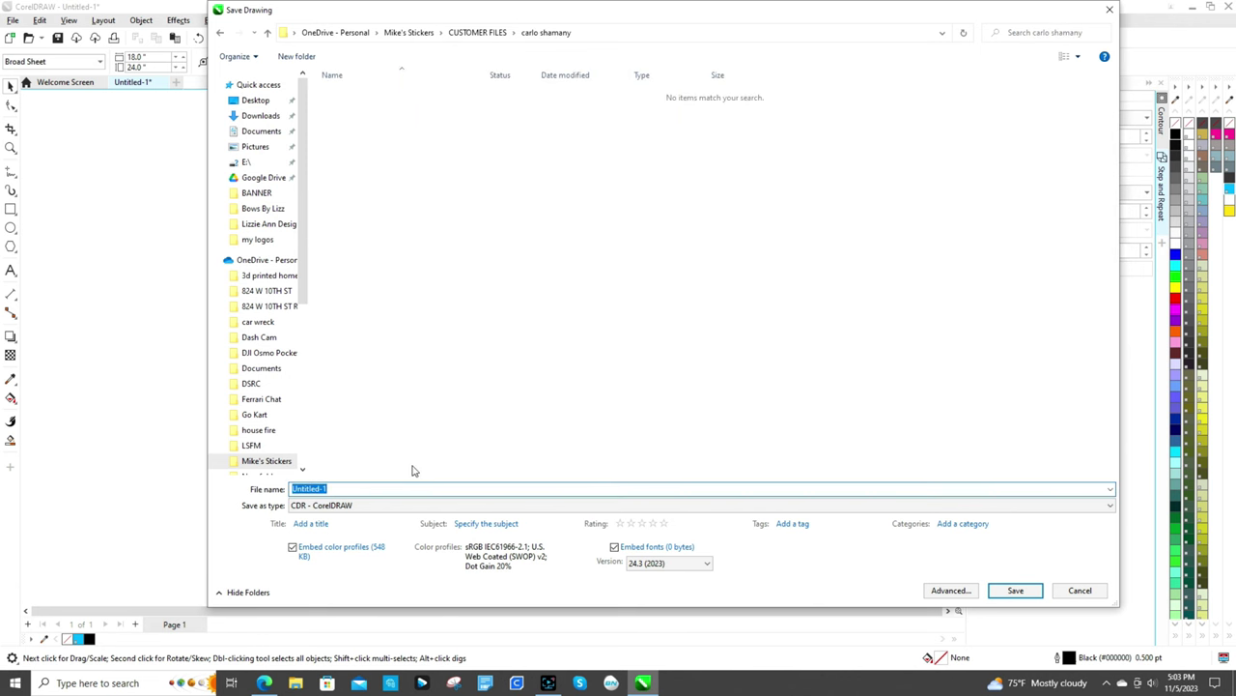
type("business card stickers full sheet")
left_click(1035, 589)
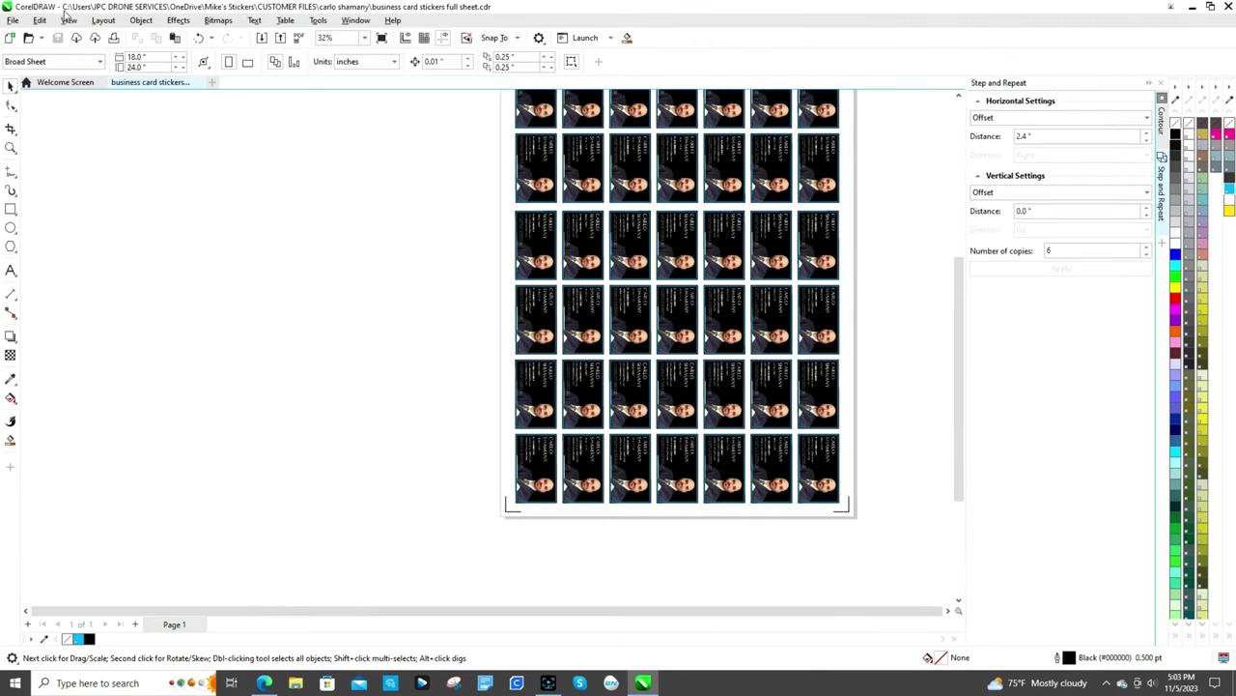
- Publish the sheet to PDF as 'business card stickers full sheet' in the customer's folder
left_click(12, 20)
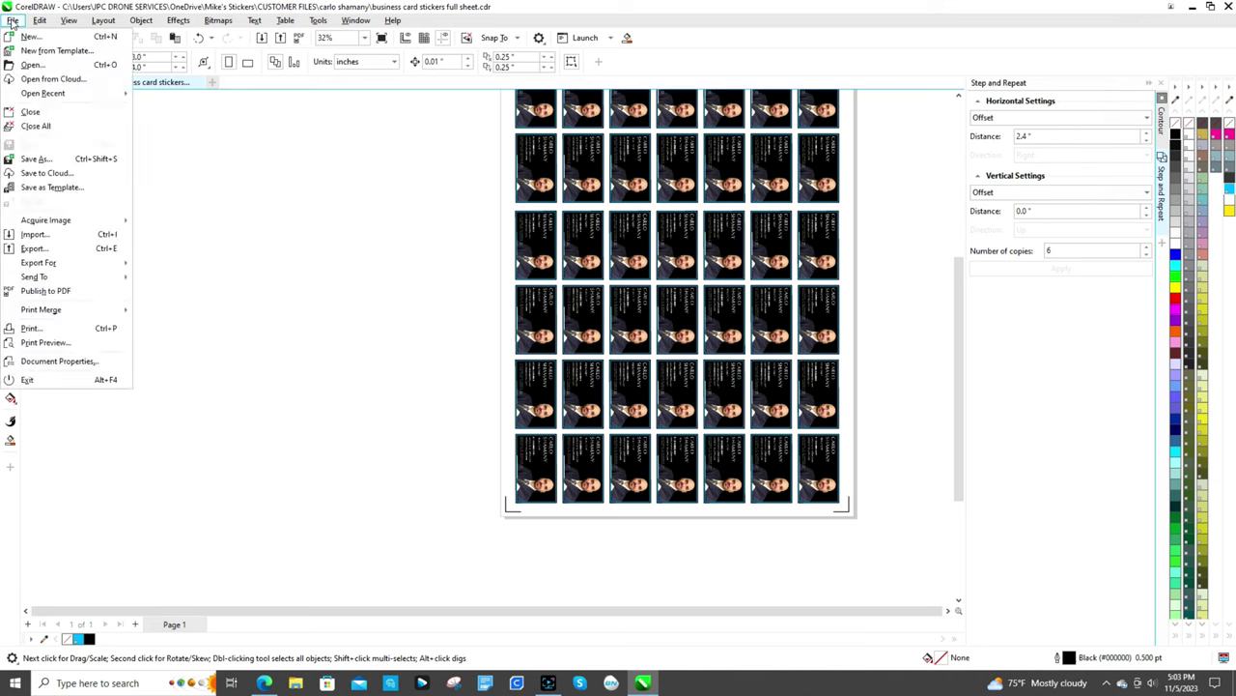
left_click(54, 294)
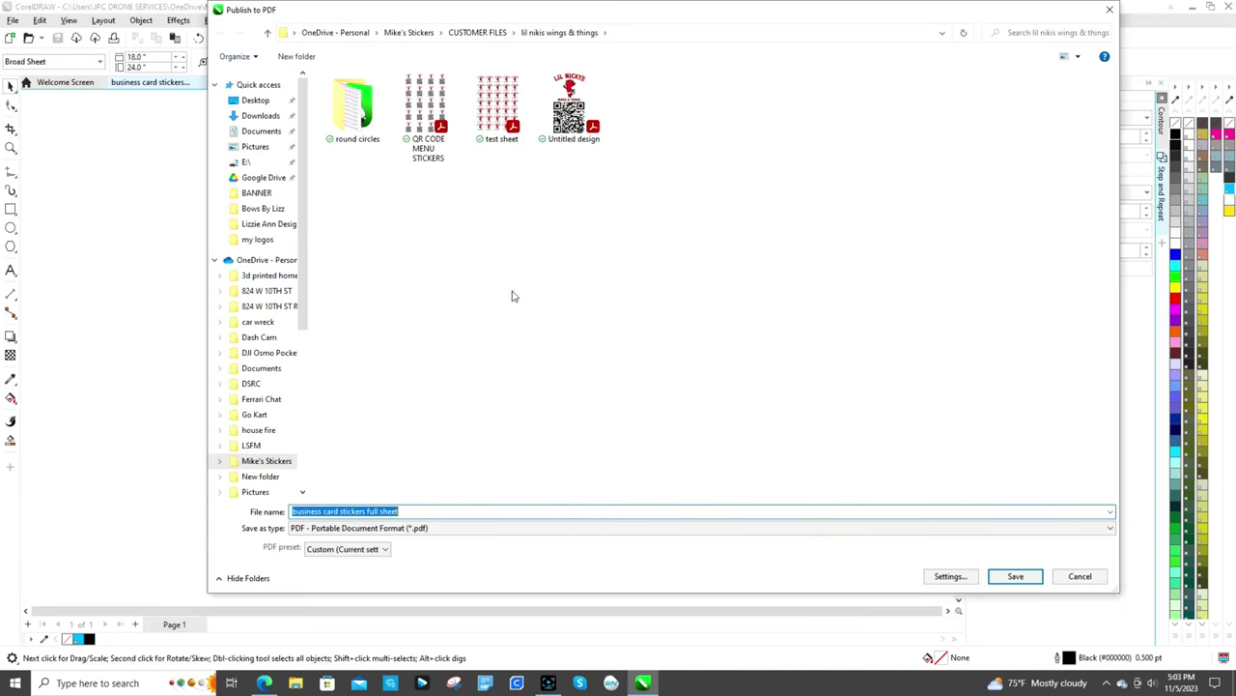
left_click(488, 34)
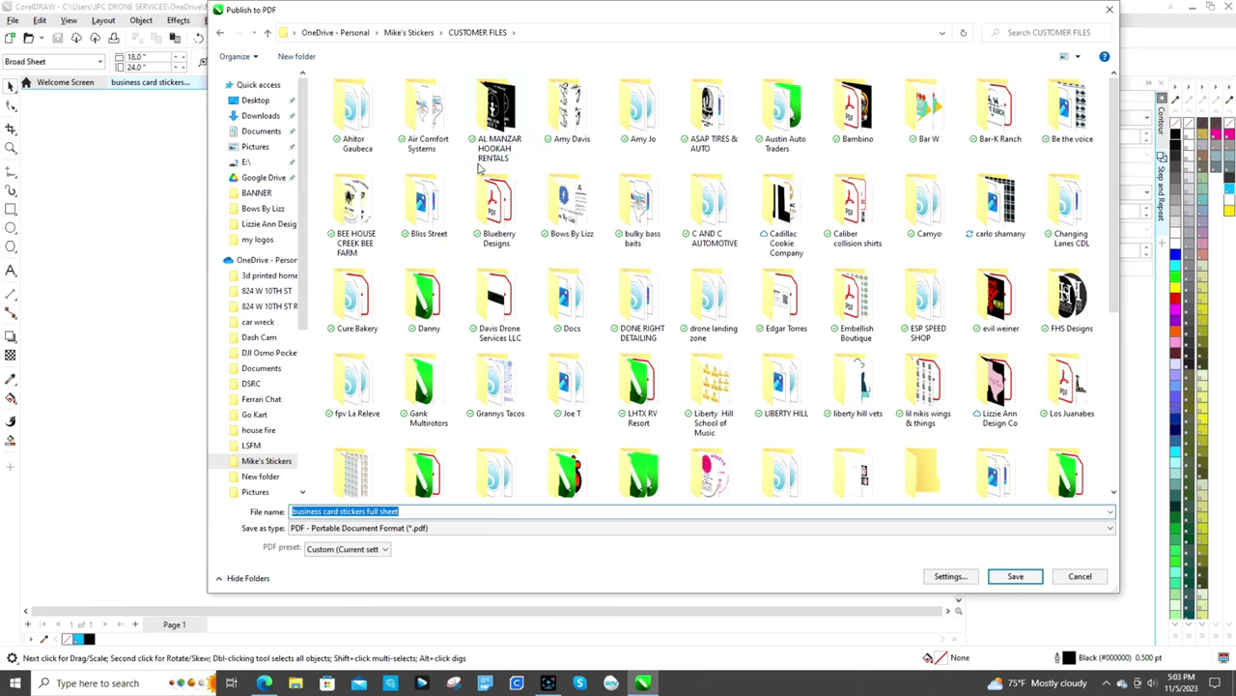
double_click(1002, 202)
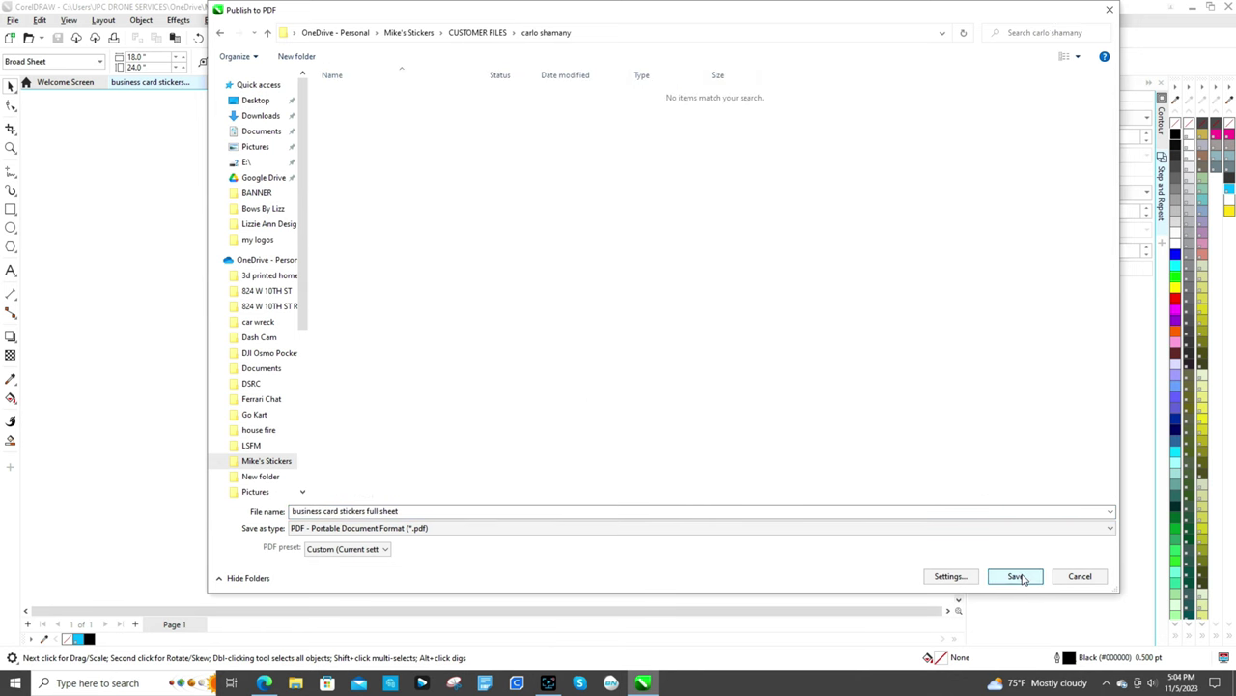
left_click(1016, 577)
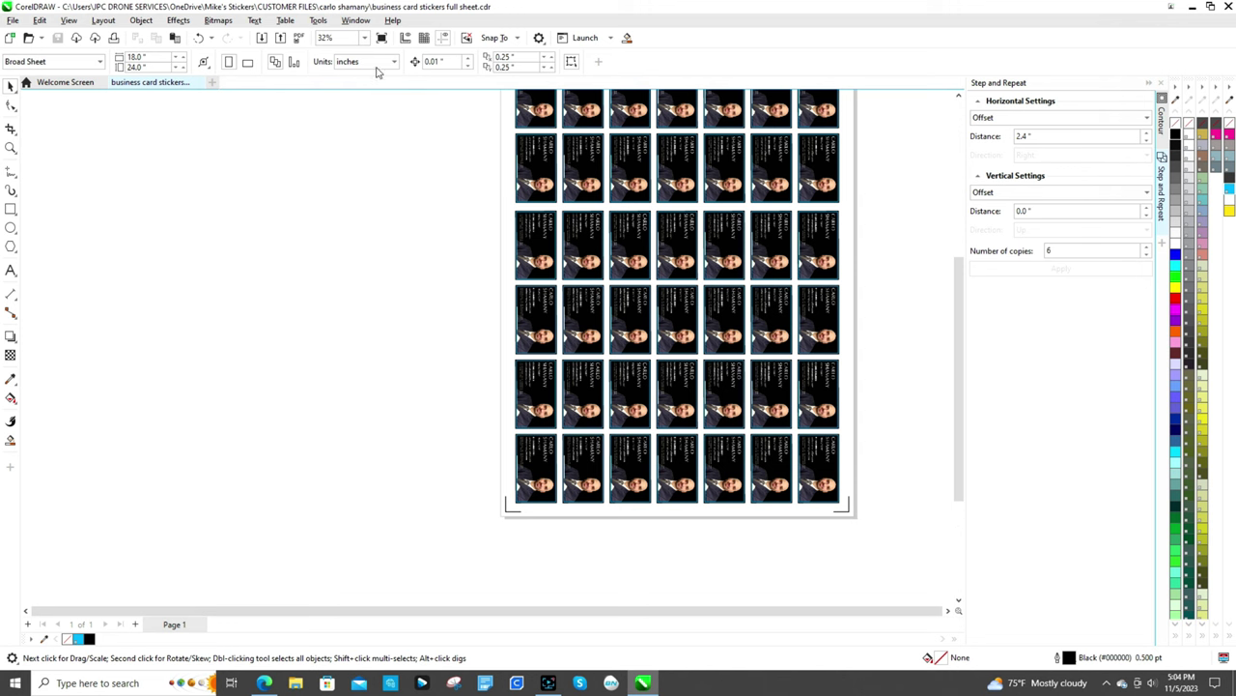
scroll(773, 214, "down", 1)
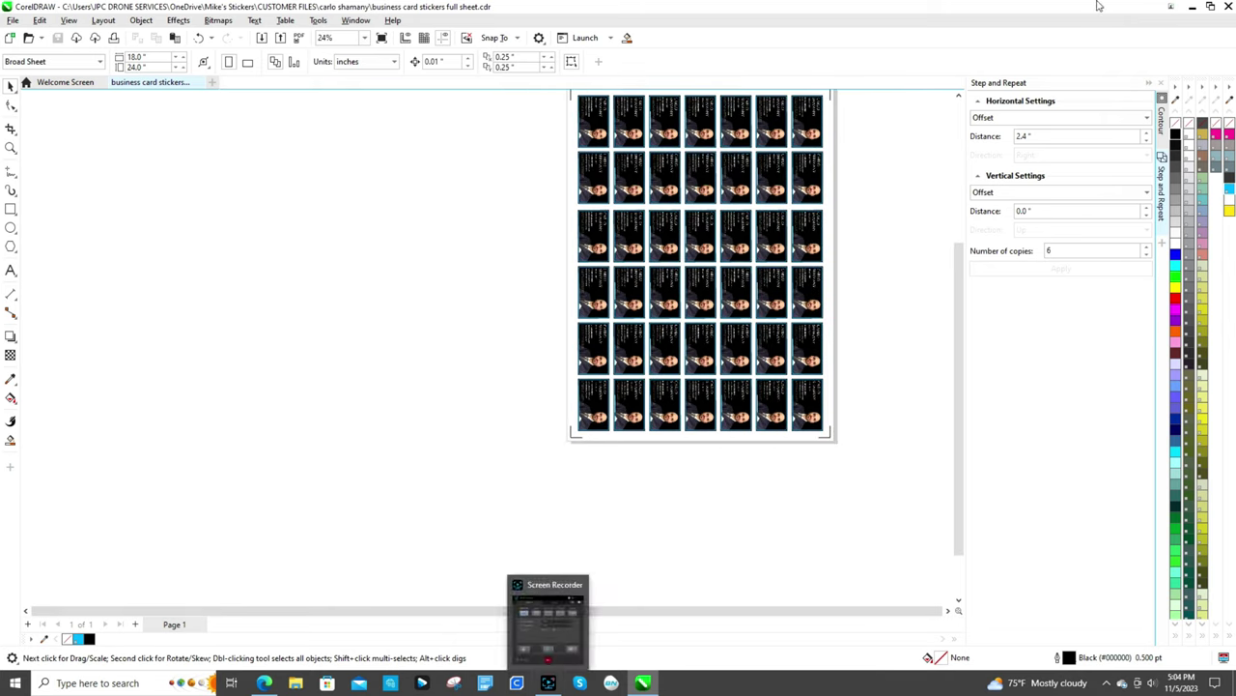
- Launch VersaWorks from the desktop and postpone the software update until the next launch
left_click(1192, 6)
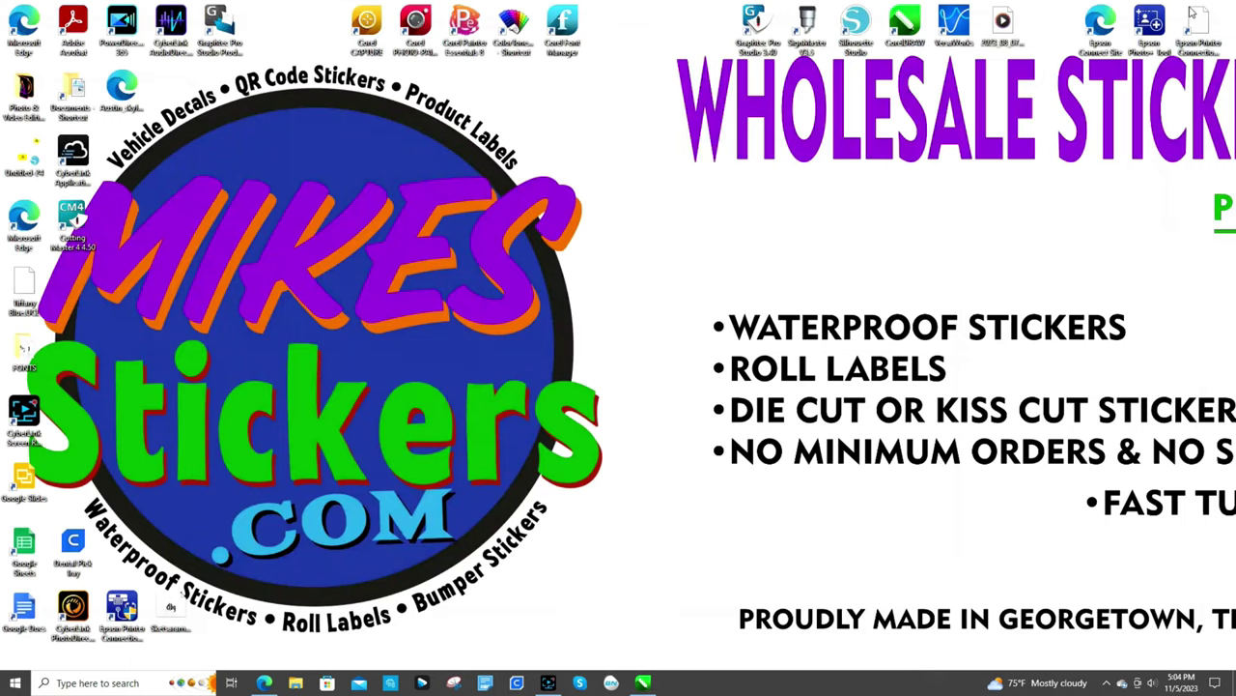
double_click(954, 23)
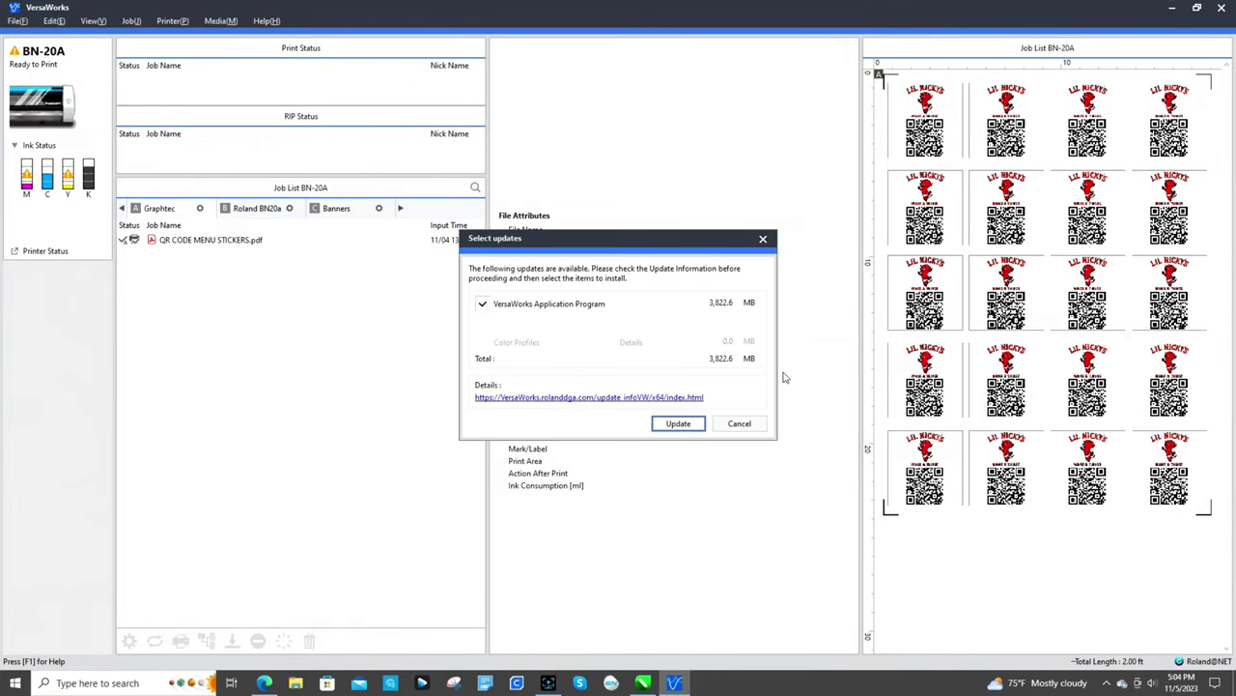
left_click(739, 423)
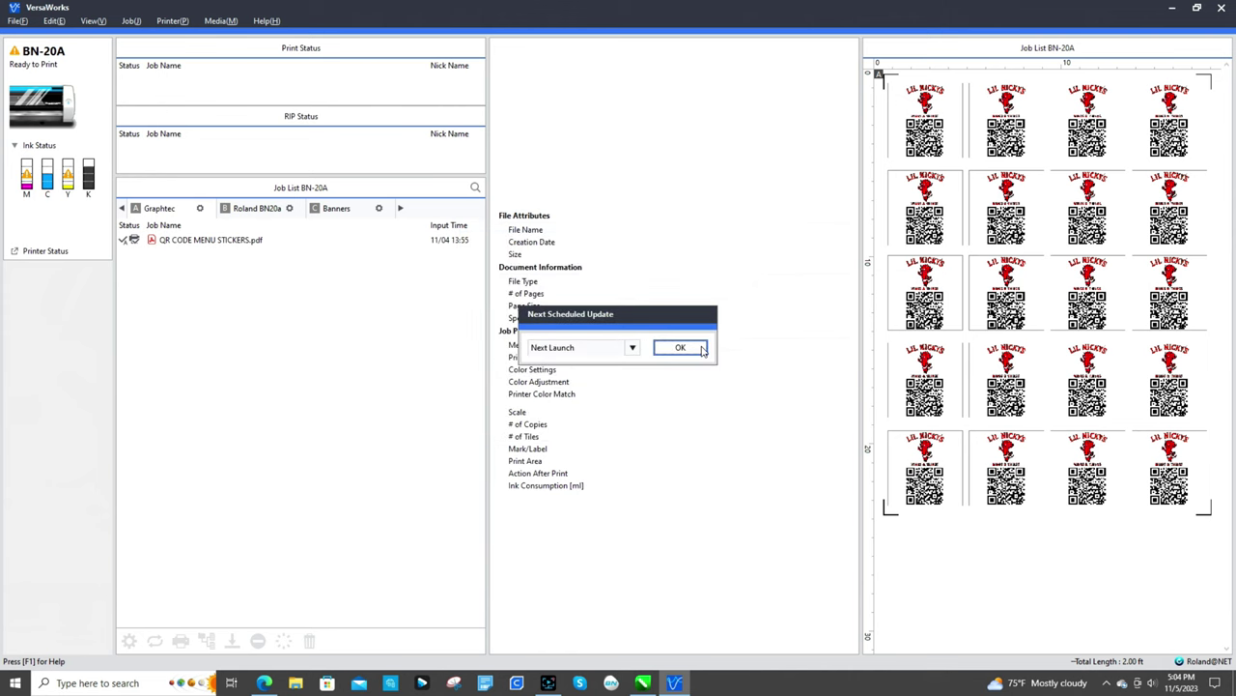
left_click(680, 348)
- Delete the old QR CODE MENU STICKERS job from the job list
left_click(933, 330)
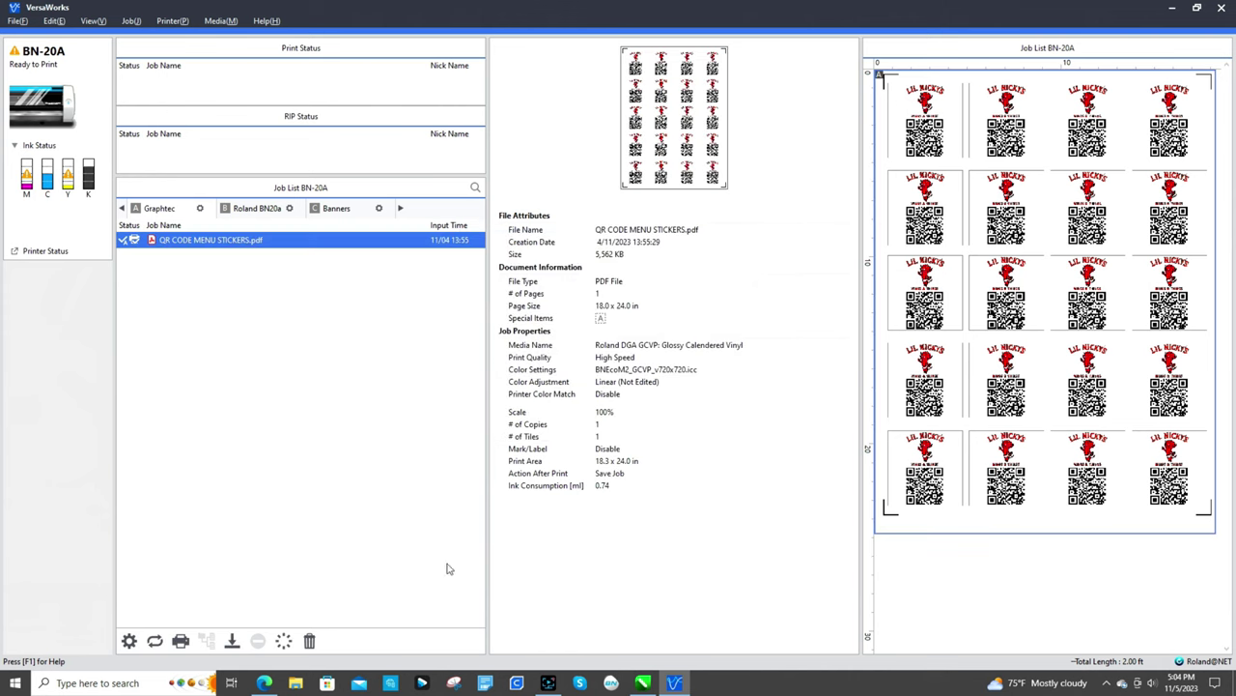
left_click(309, 640)
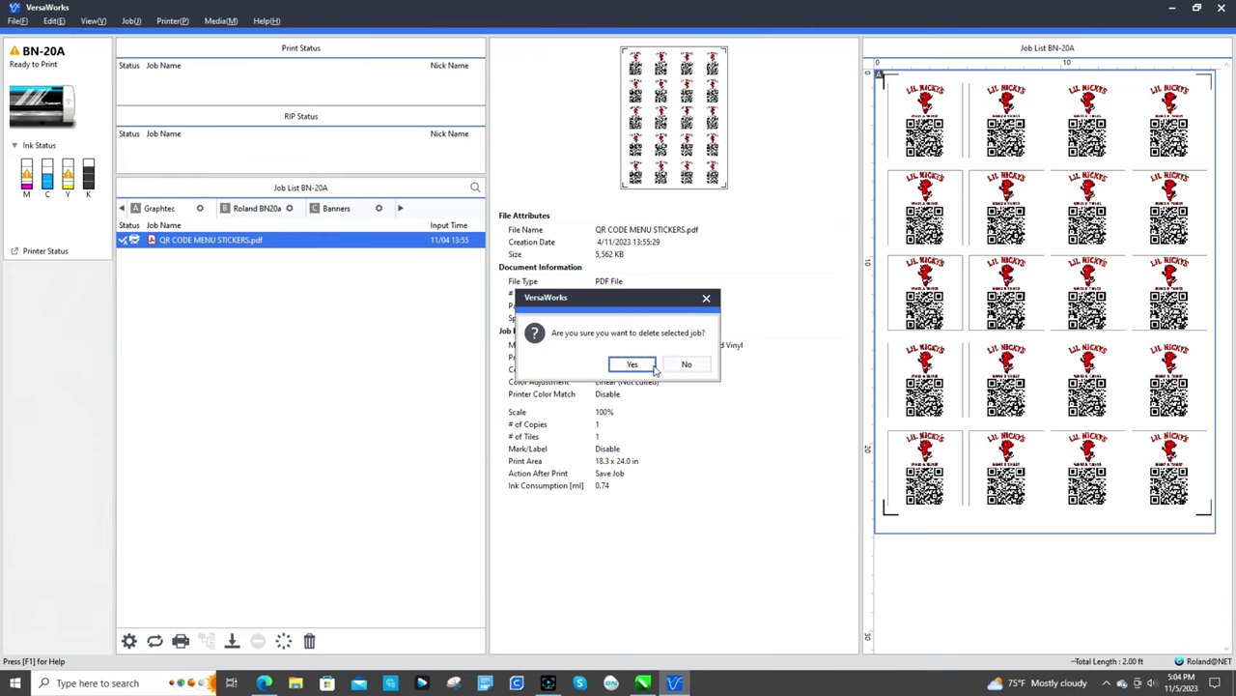
left_click(633, 364)
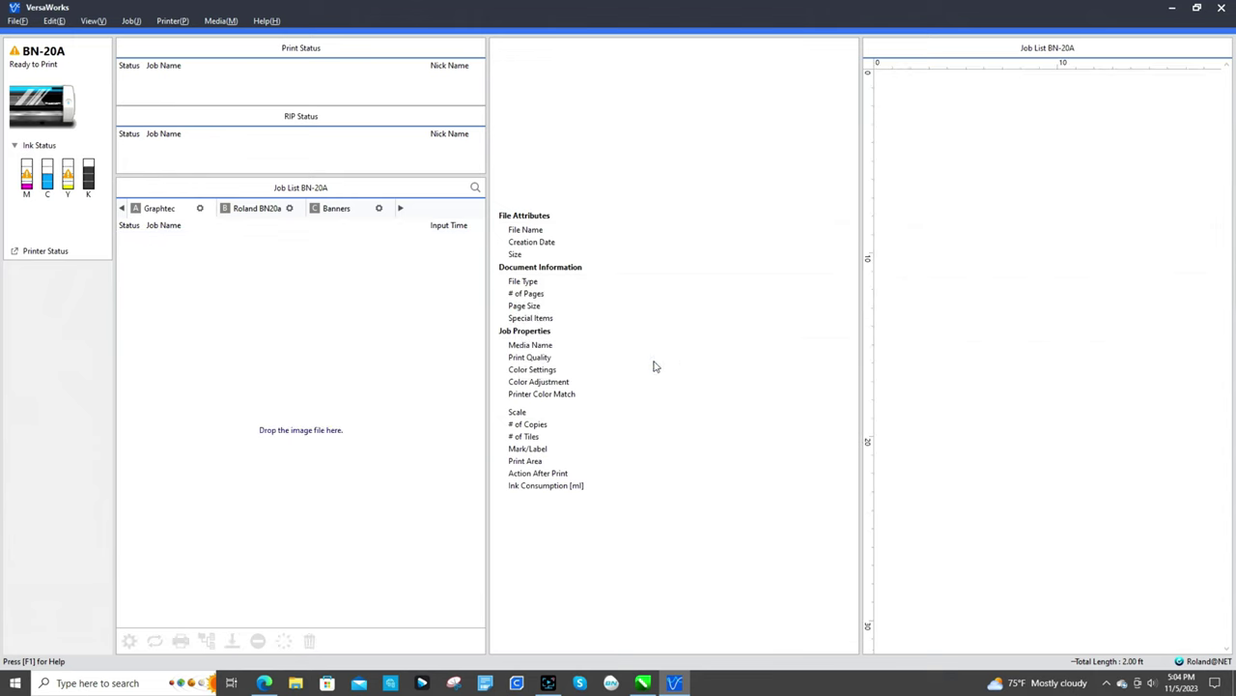
- Start adding a new job to Queue A from the File menu
left_click(14, 20)
mouse_move(39, 38)
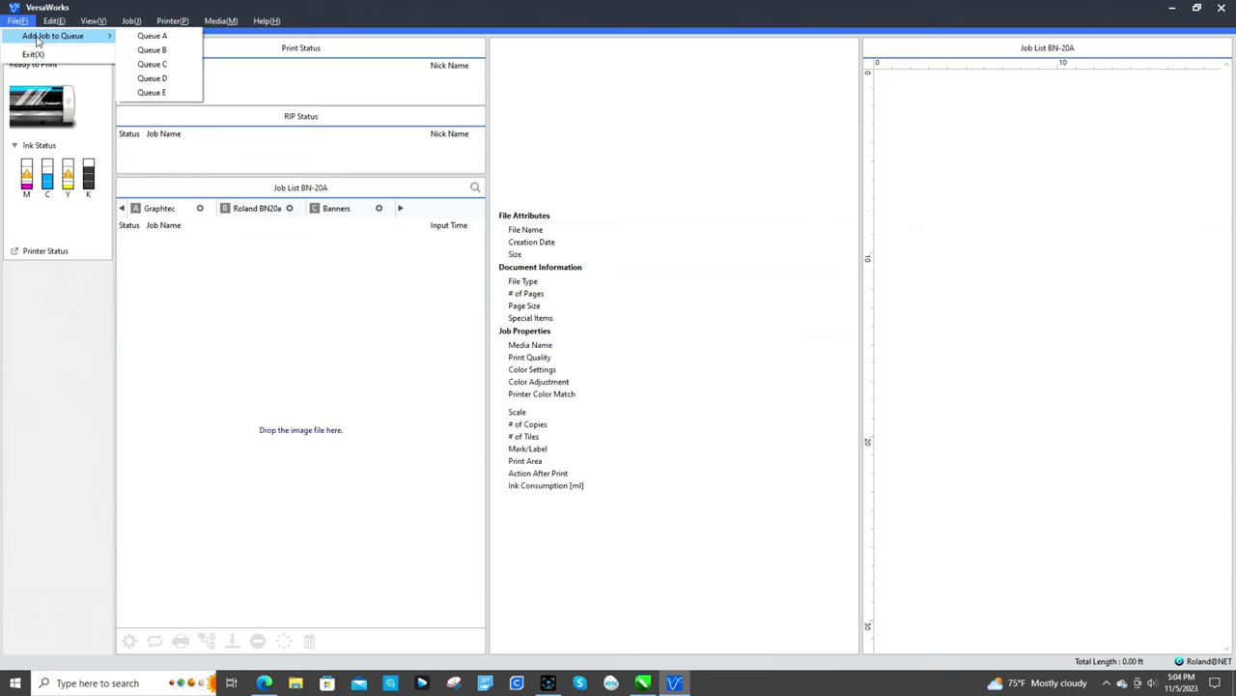
left_click(181, 39)
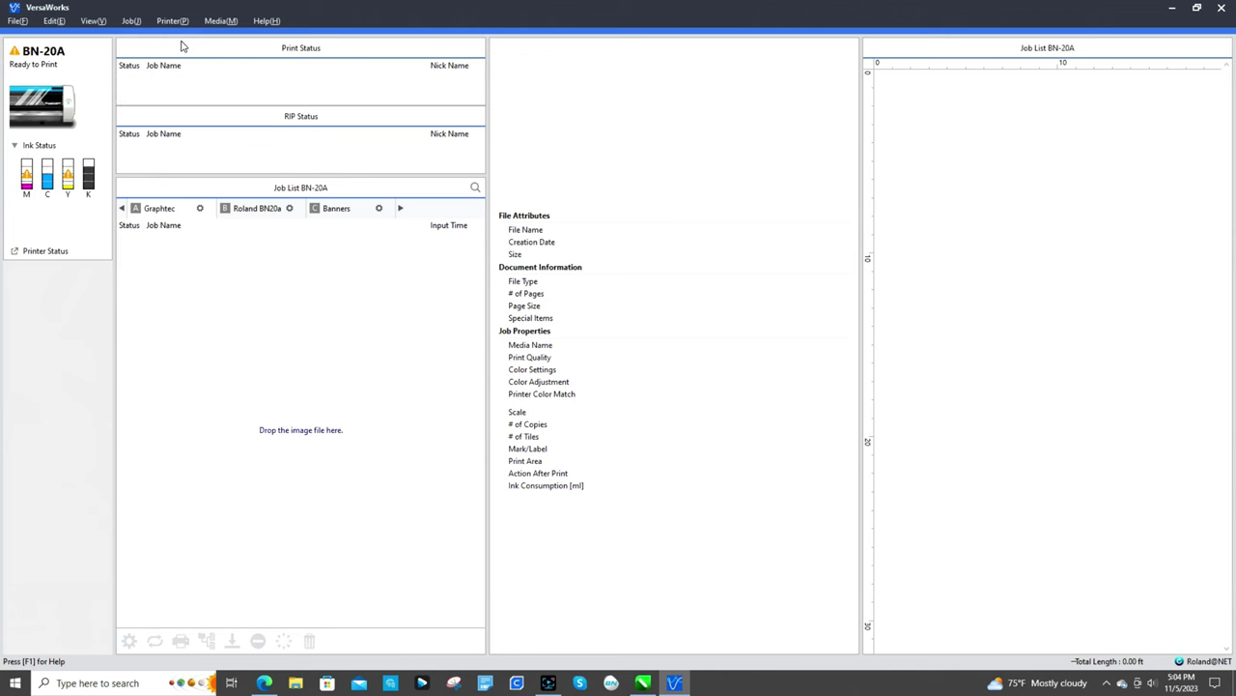
- Load business card stickers full sheet.pdf from the customer's folder under CUSTOMER FILES as a job
left_click(462, 207)
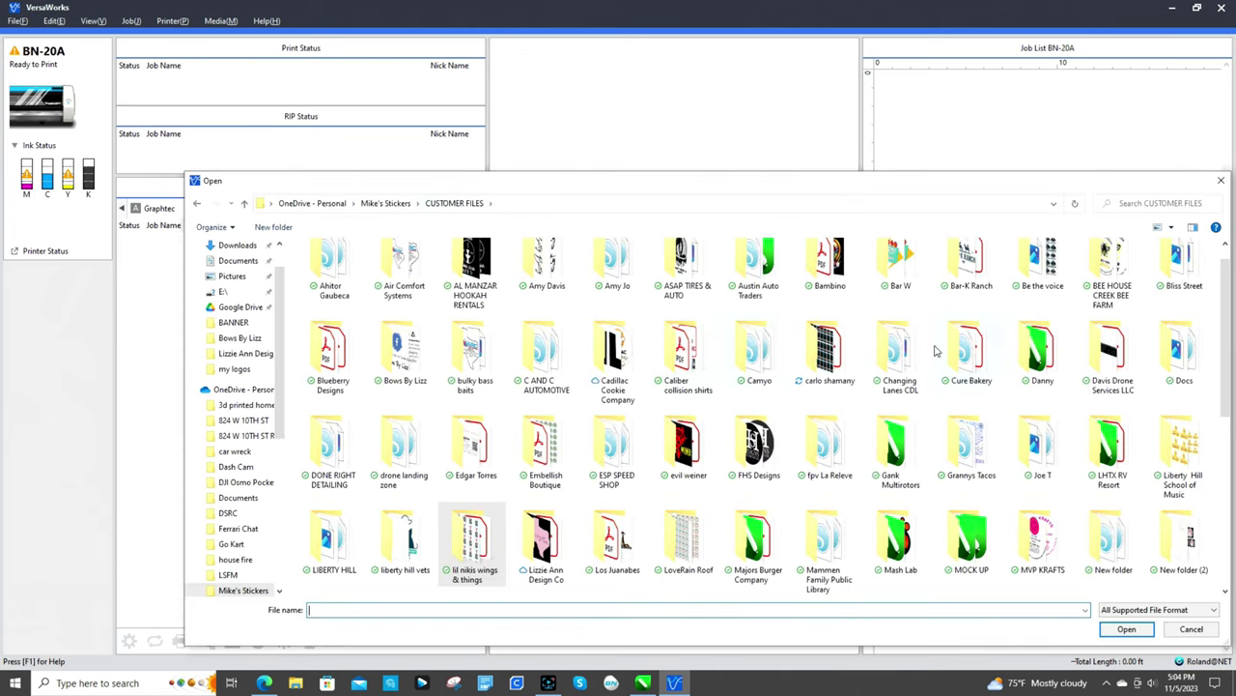
double_click(816, 351)
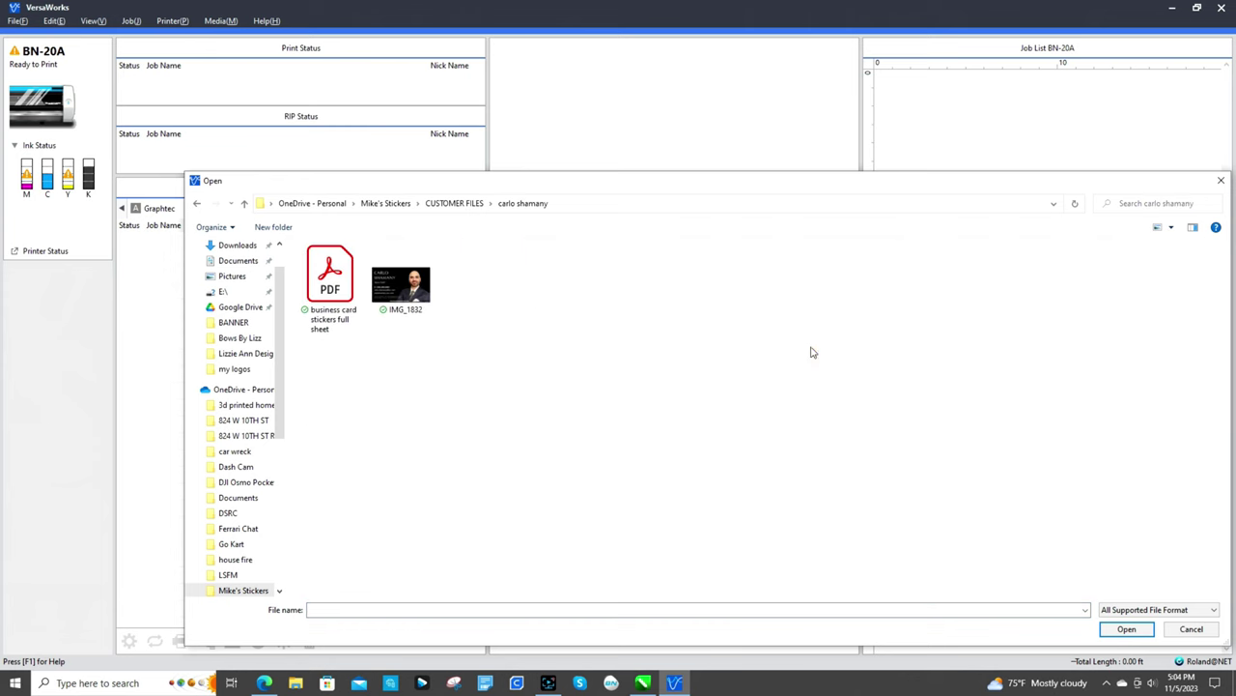
left_click(329, 280)
left_click(1126, 629)
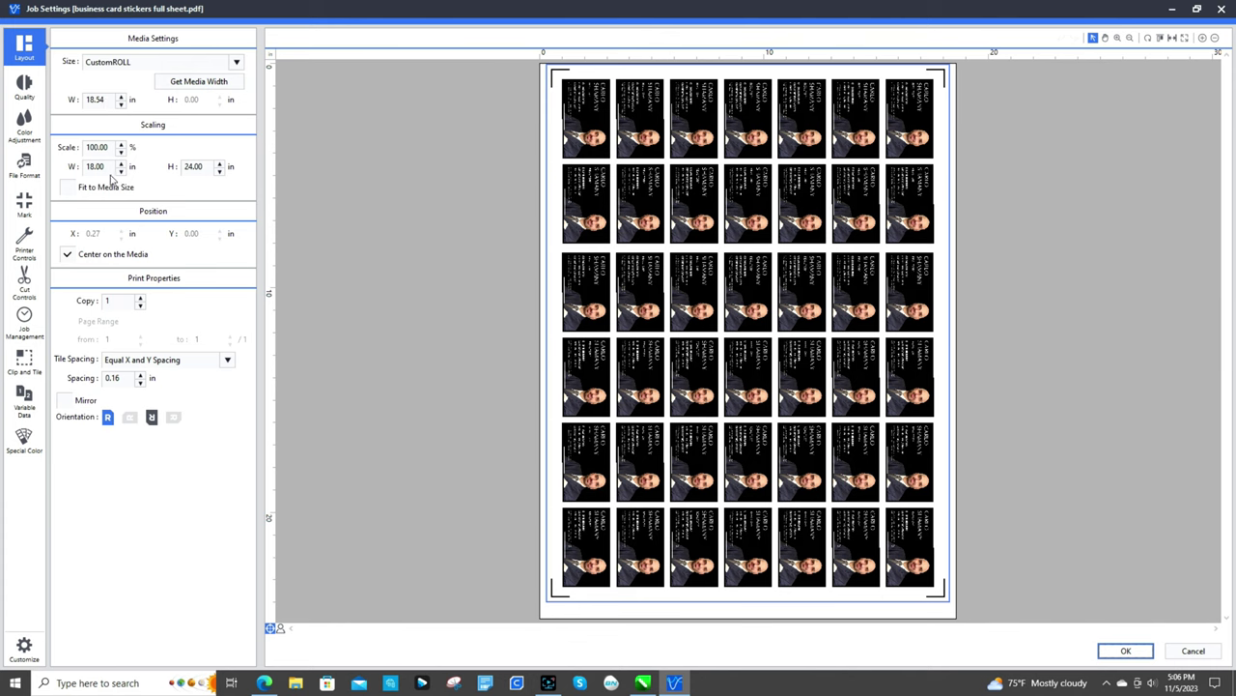
- Review the job's Quality, Mark and Cut Controls settings for Glossy Calendered Vinyl
left_click(34, 86)
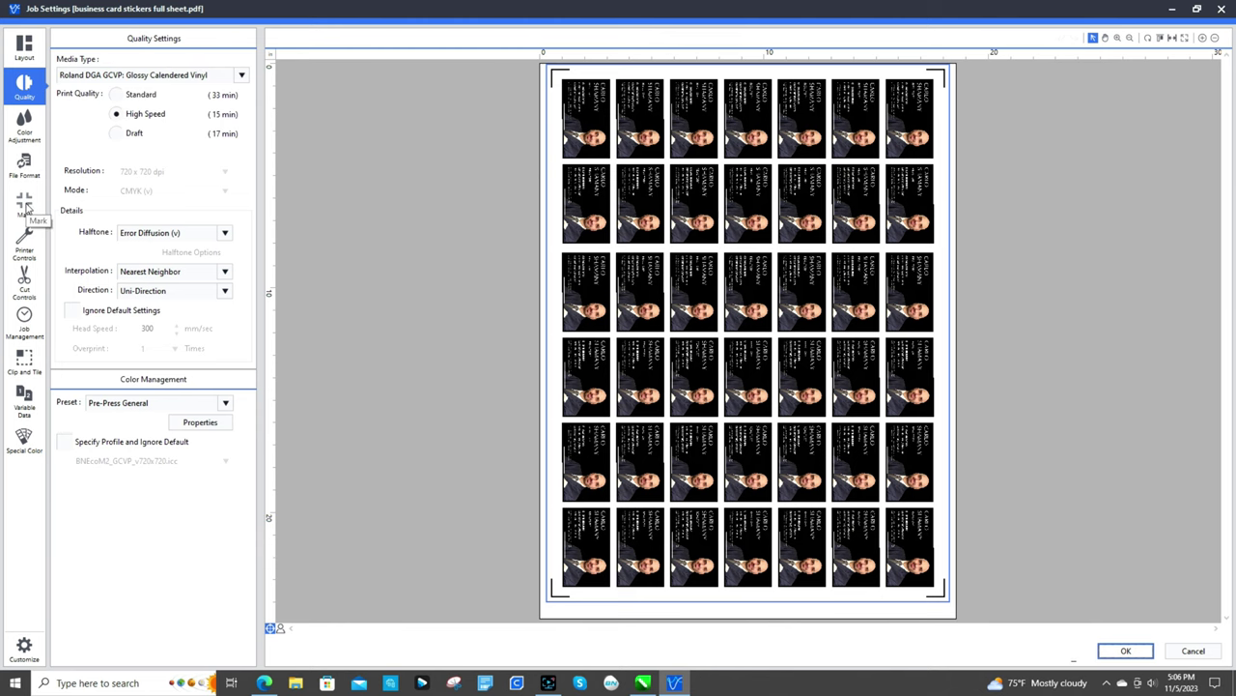
left_click(26, 205)
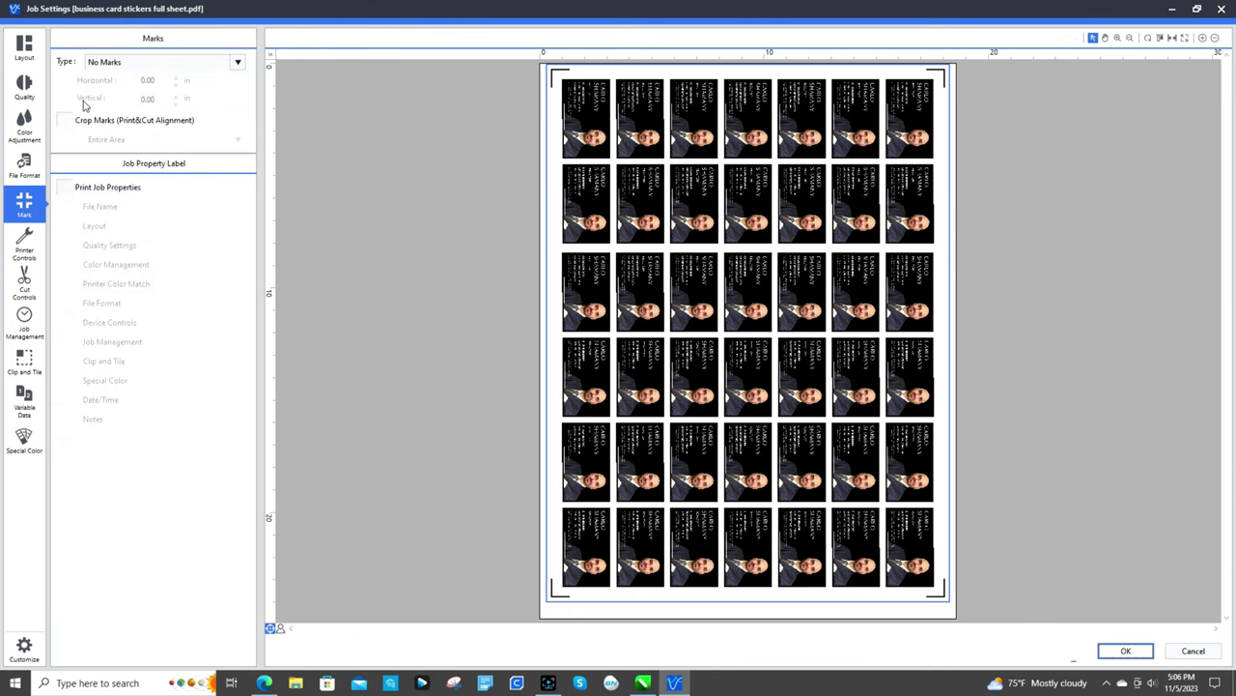
left_click(24, 283)
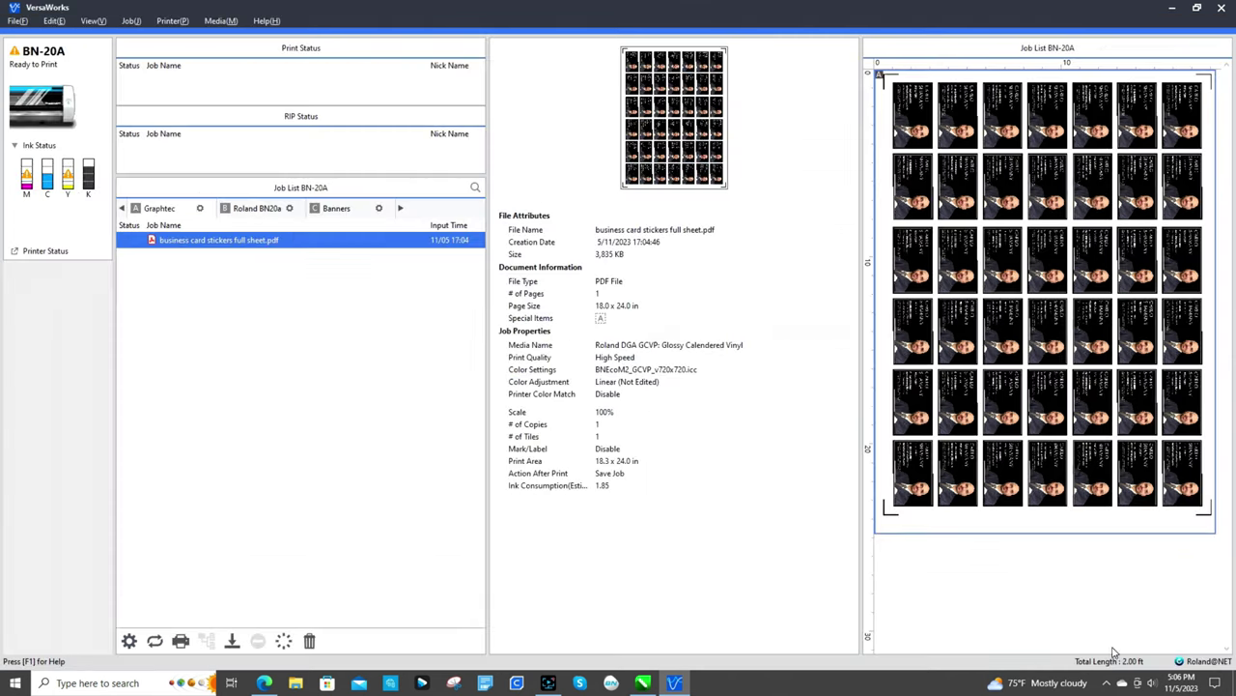
- RIP the business card stickers full sheet job, giving an estimated 3.13 ml of ink
left_click(154, 641)
- Print one copy of the business card sheet on the BN-20A
left_click(180, 640)
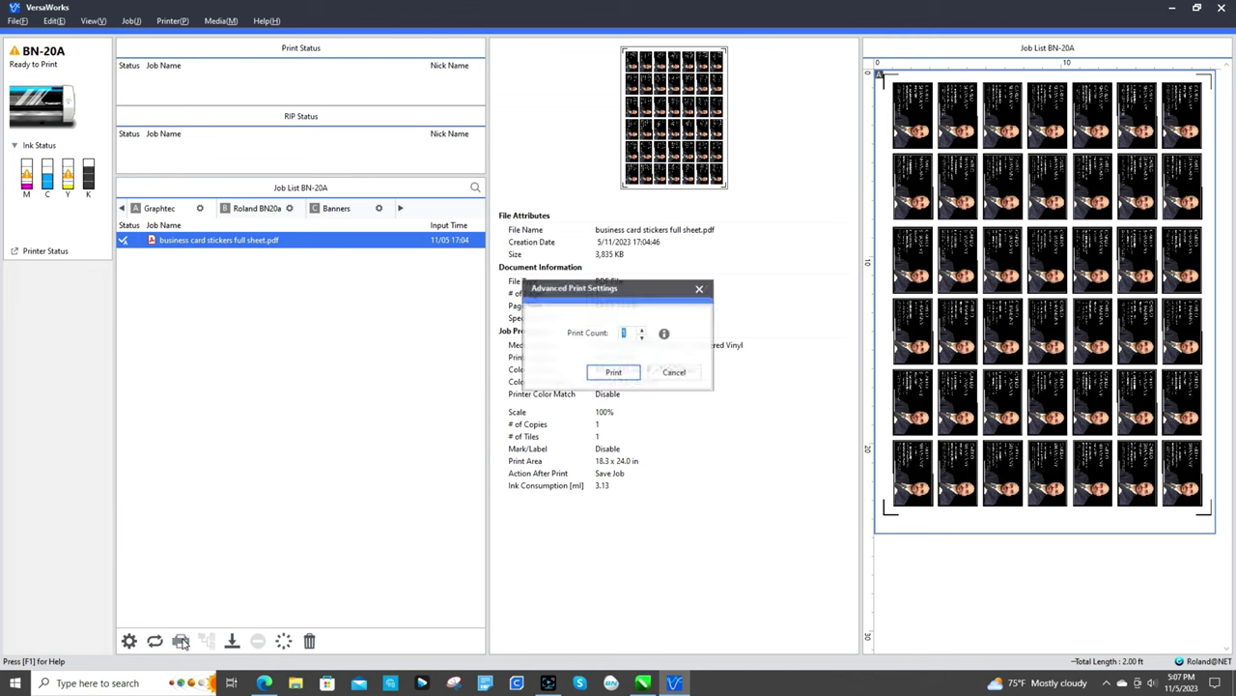
left_click(618, 374)
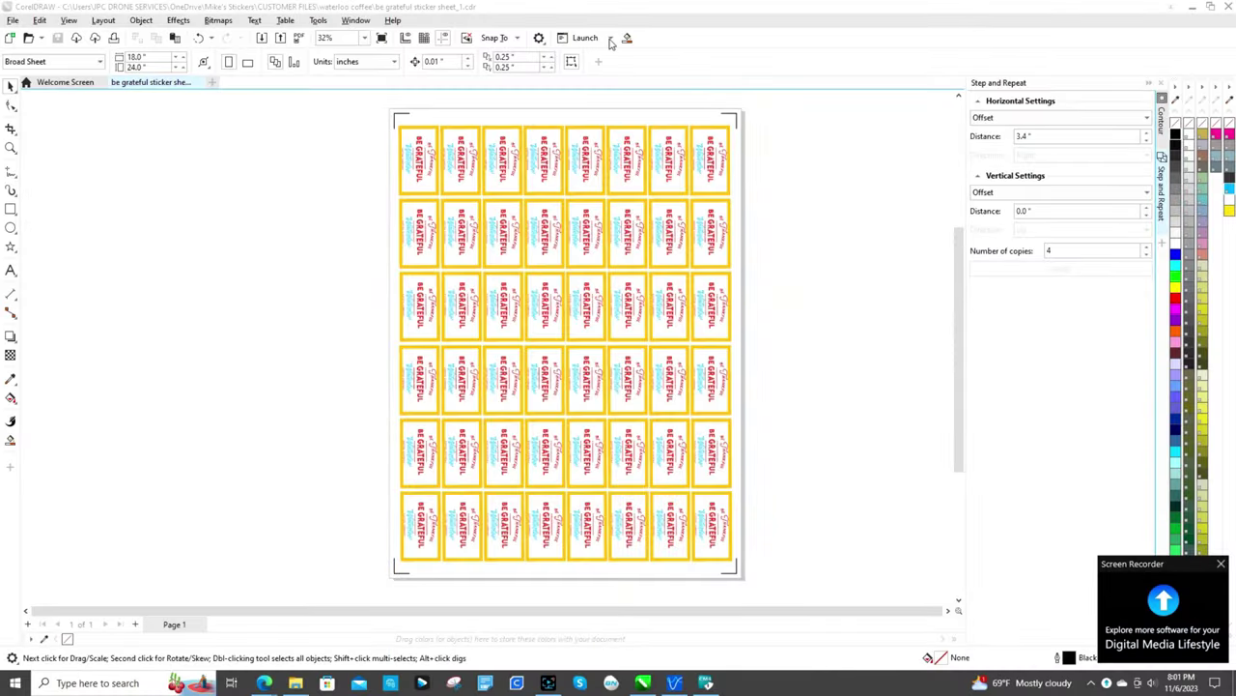
- Open the Cut/Plot (CM4) dialog from the Launch list, previewing the sticker cut job on 18 × 24 in media
left_click(611, 40)
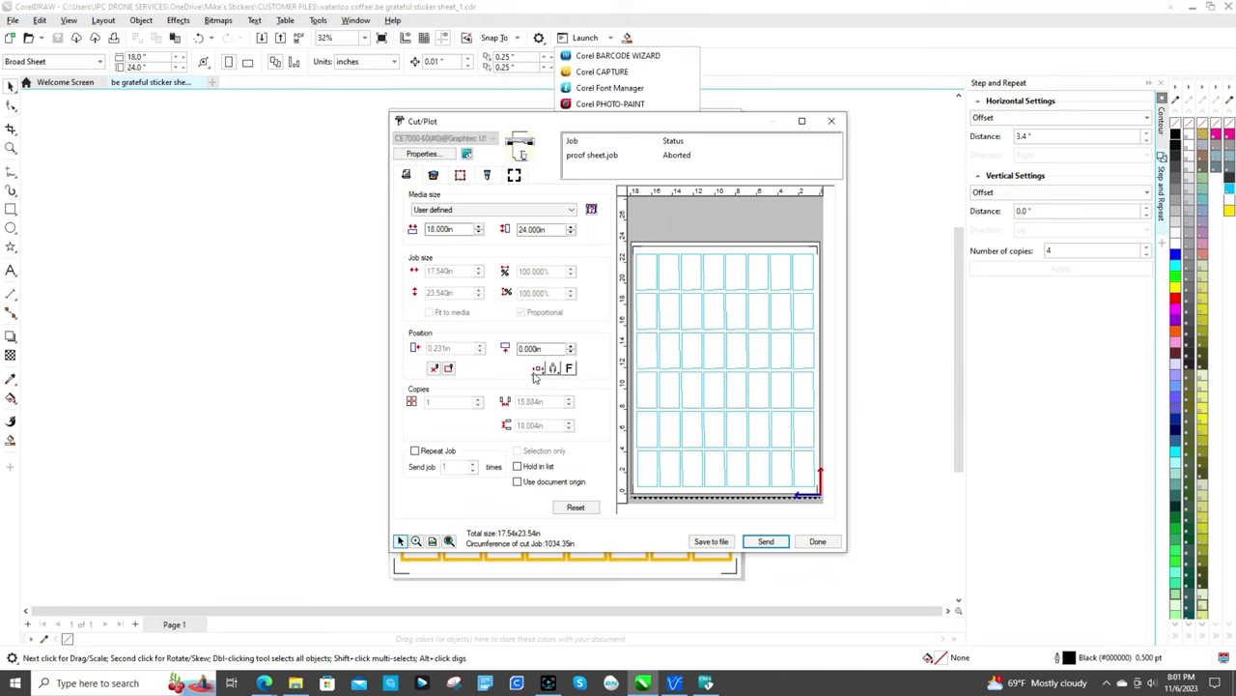
- Check the Color/Layer, Panel, Advanced and Registration Marks settings for the sticker cut job
left_click(434, 175)
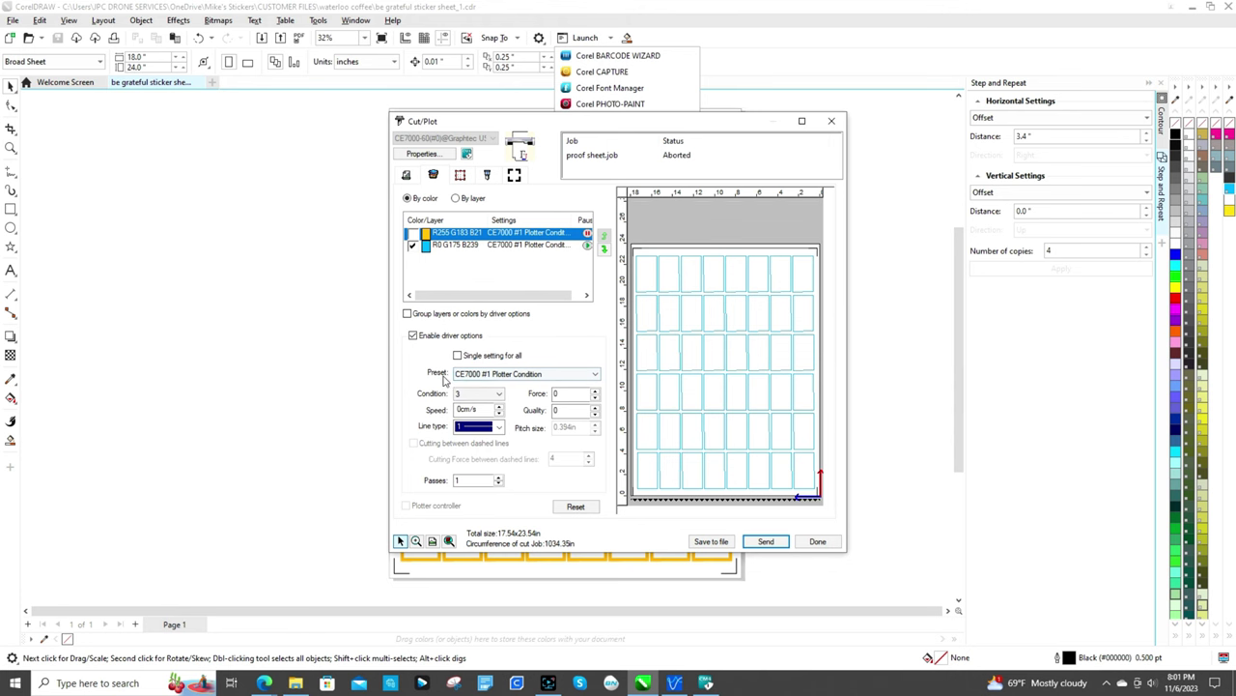
left_click(461, 176)
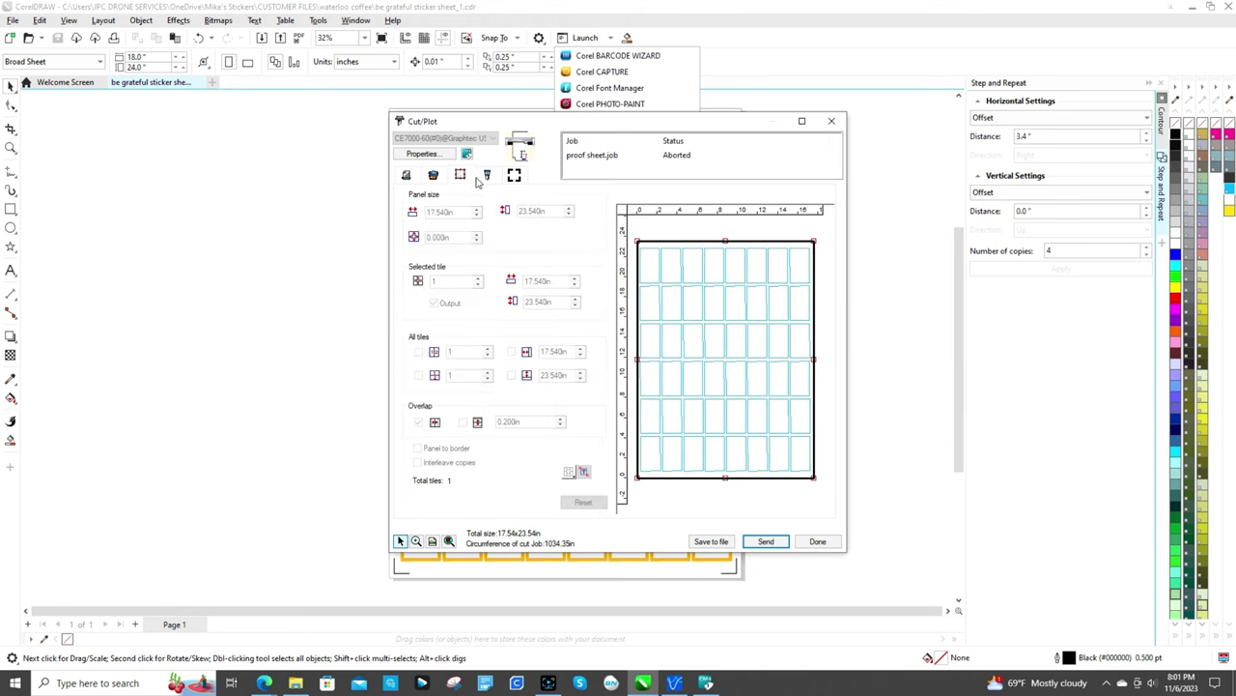
left_click(487, 176)
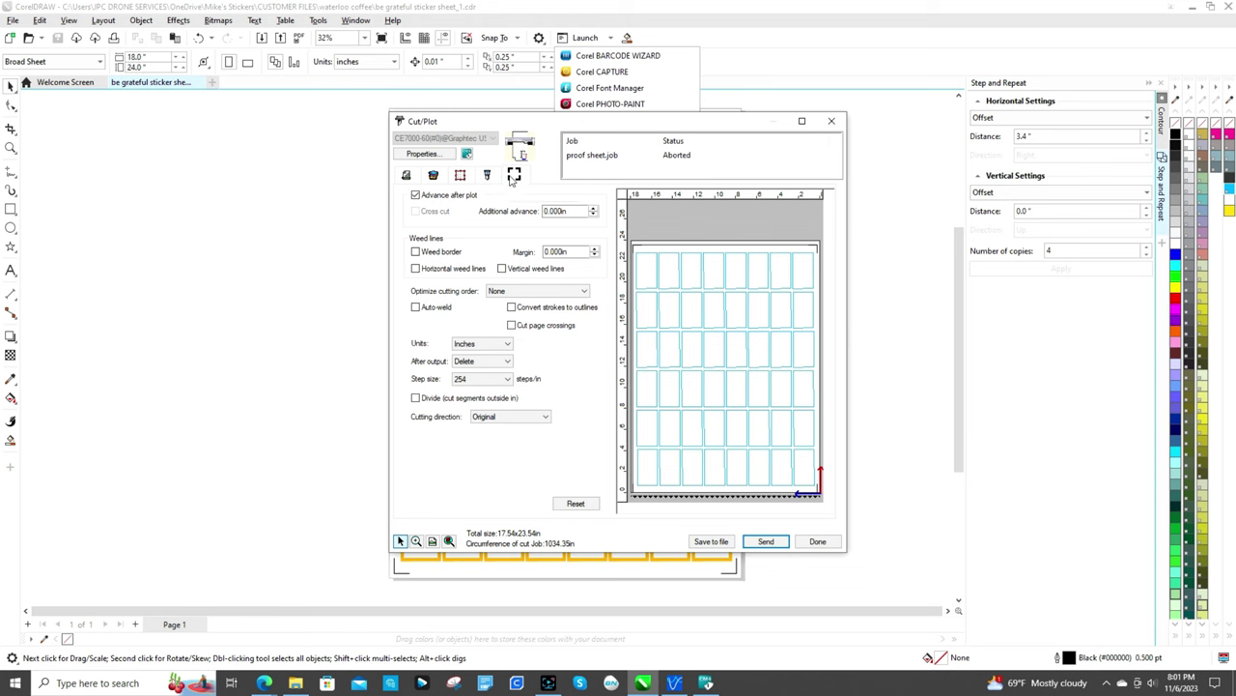
left_click(514, 175)
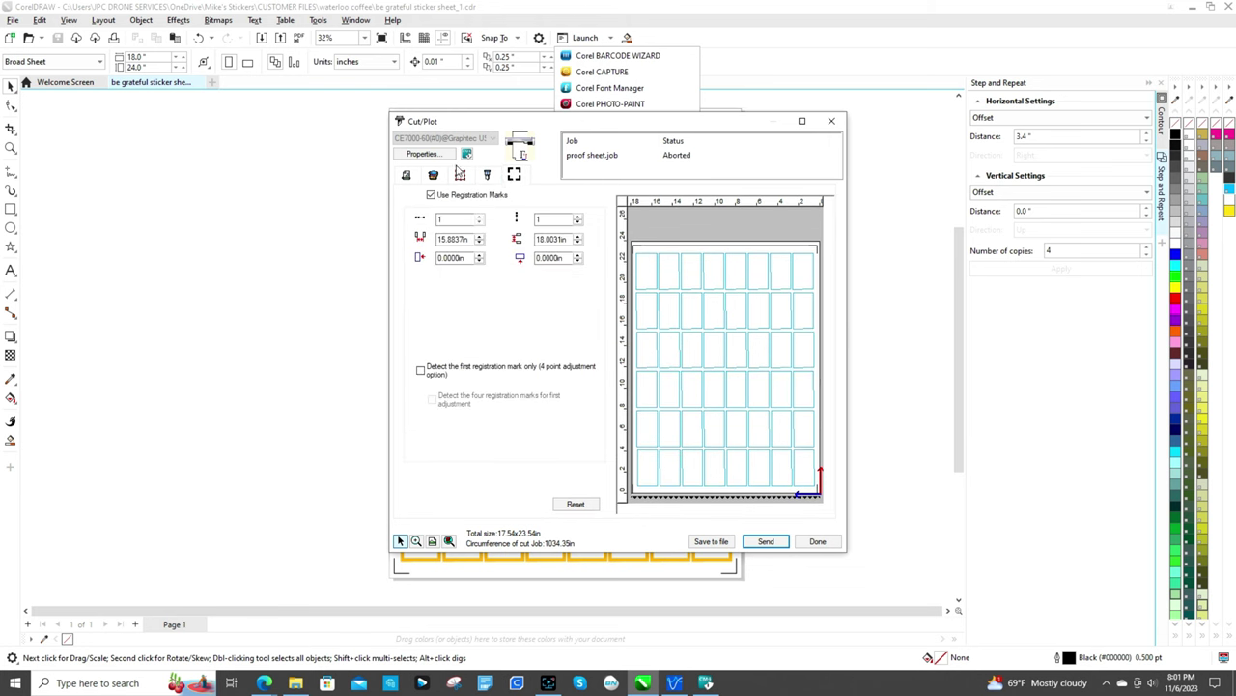
left_click(434, 176)
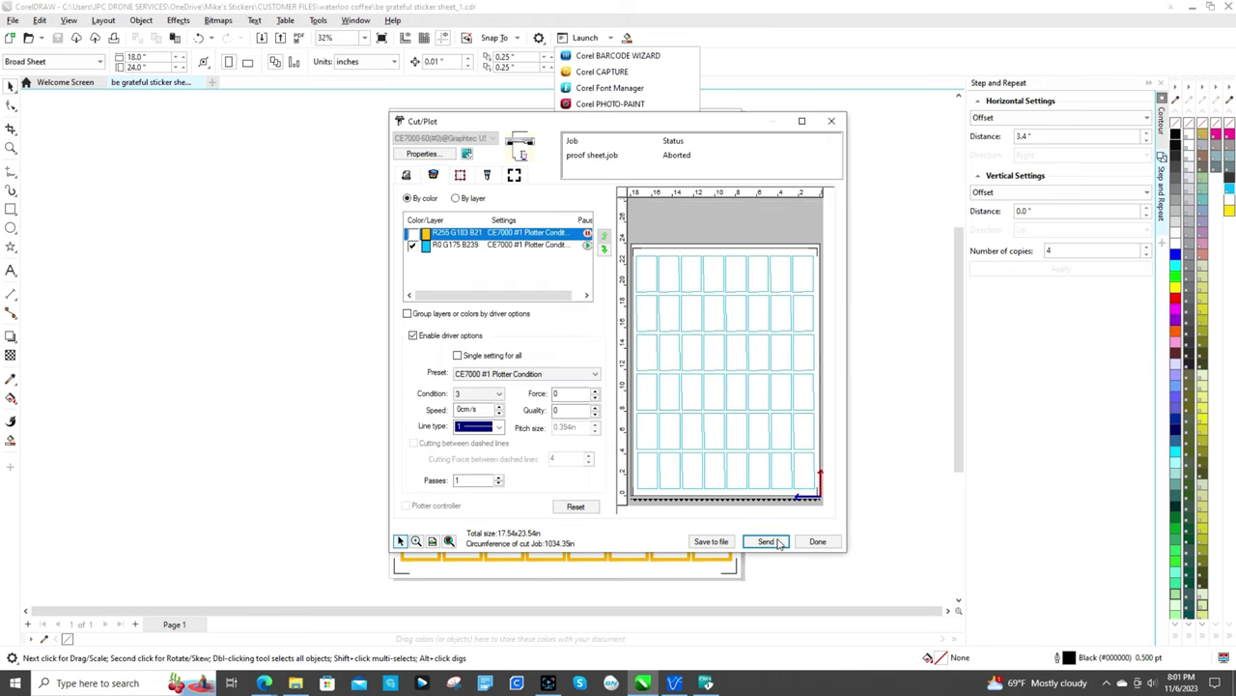